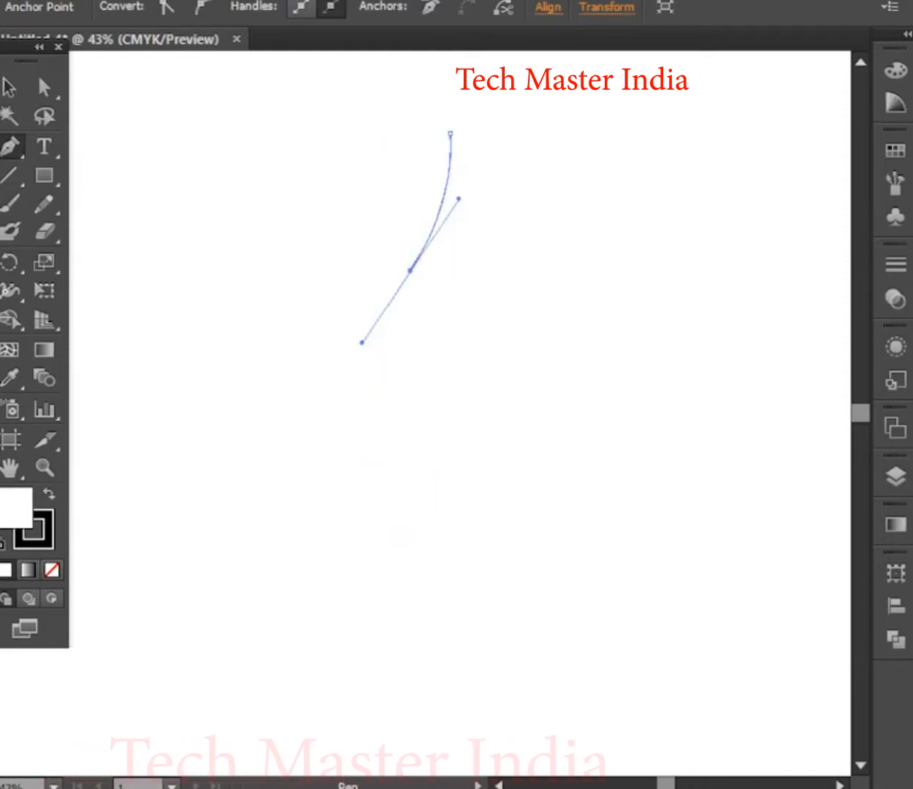
Draw a closed, S-curved flame shape with the Pen tool, pointed at its upper and lower ends, and deselect it
left_click_drag(369, 511, 434, 604)
left_click(369, 512)
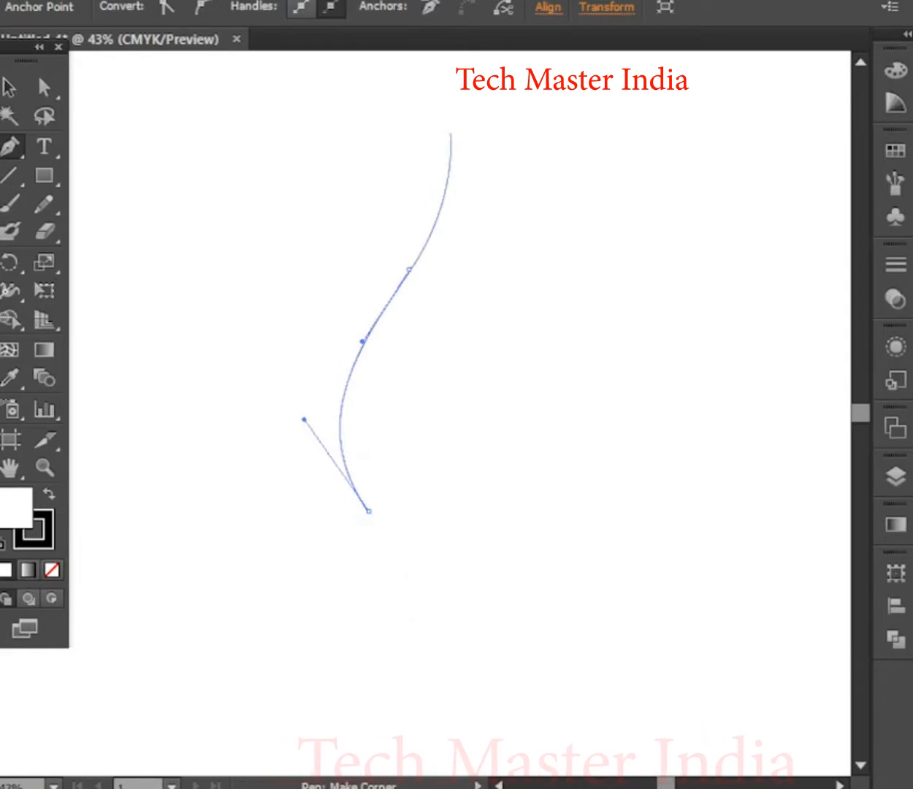
left_click_drag(413, 382, 450, 343)
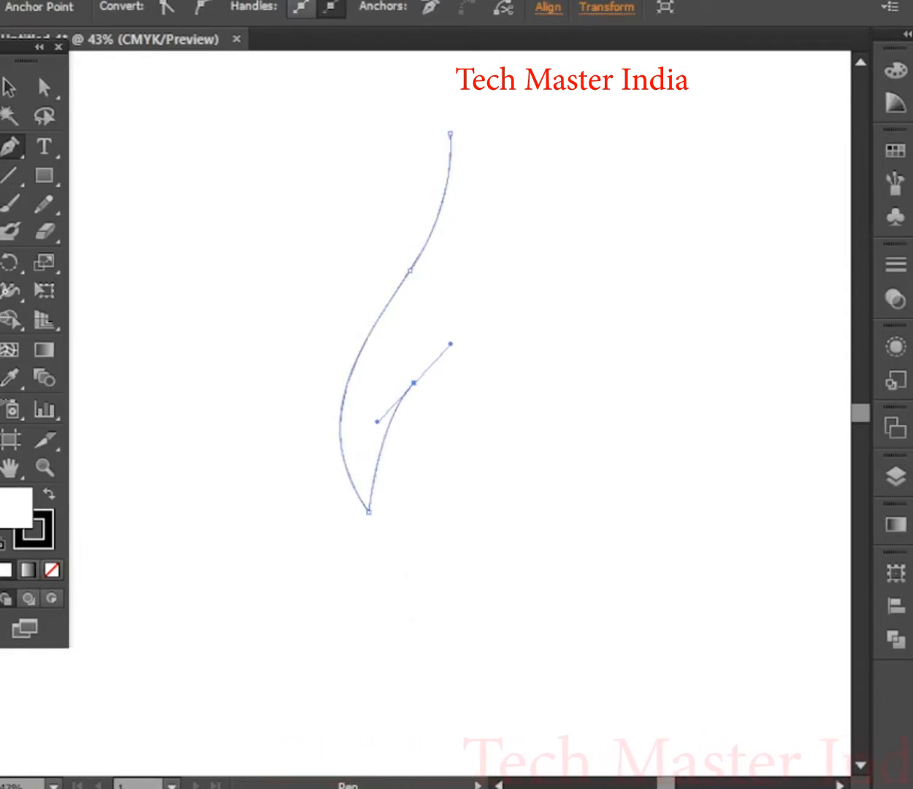
left_click_drag(450, 133, 407, 400)
left_click_drag(492, 672, 501, 675)
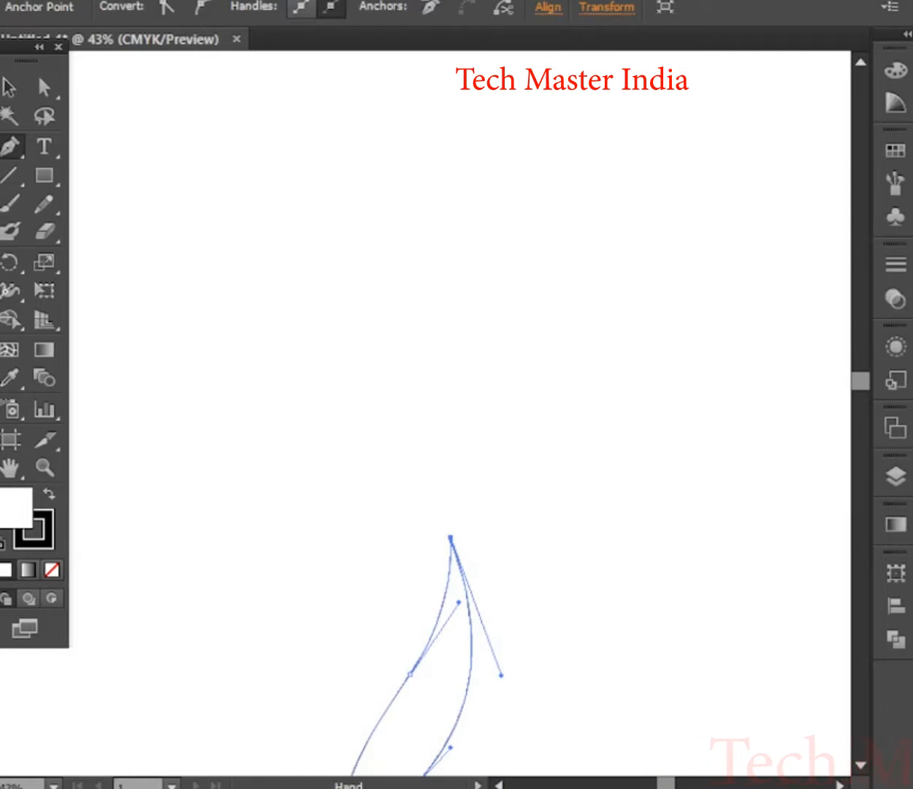
left_click_drag(467, 577, 479, 223)
key("v")
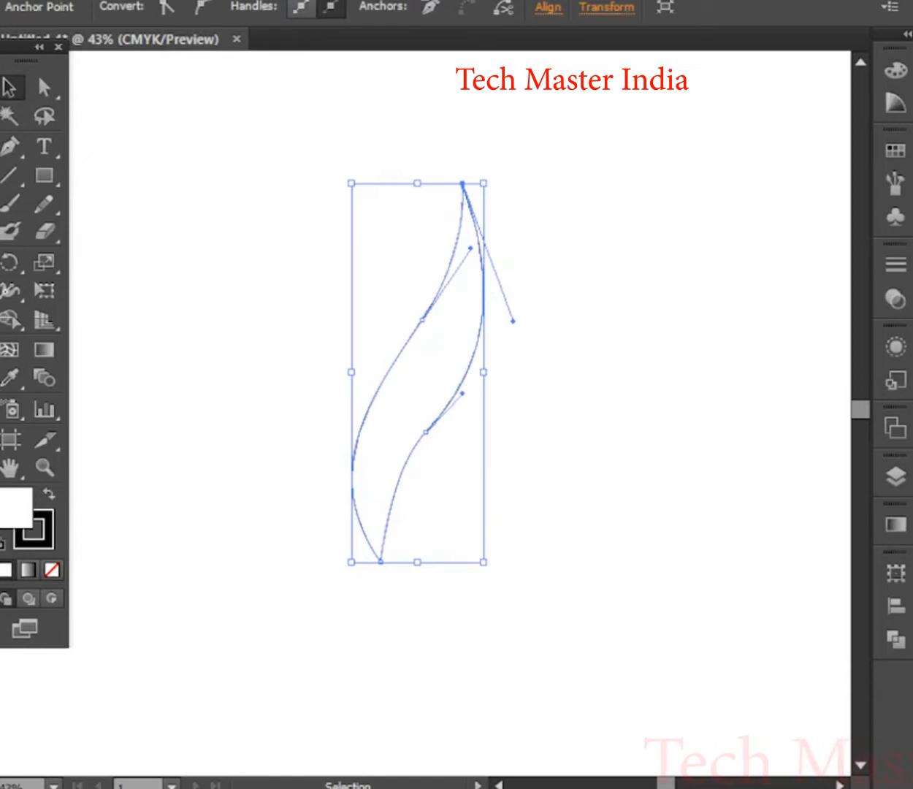
key("ctrl+shift+a")
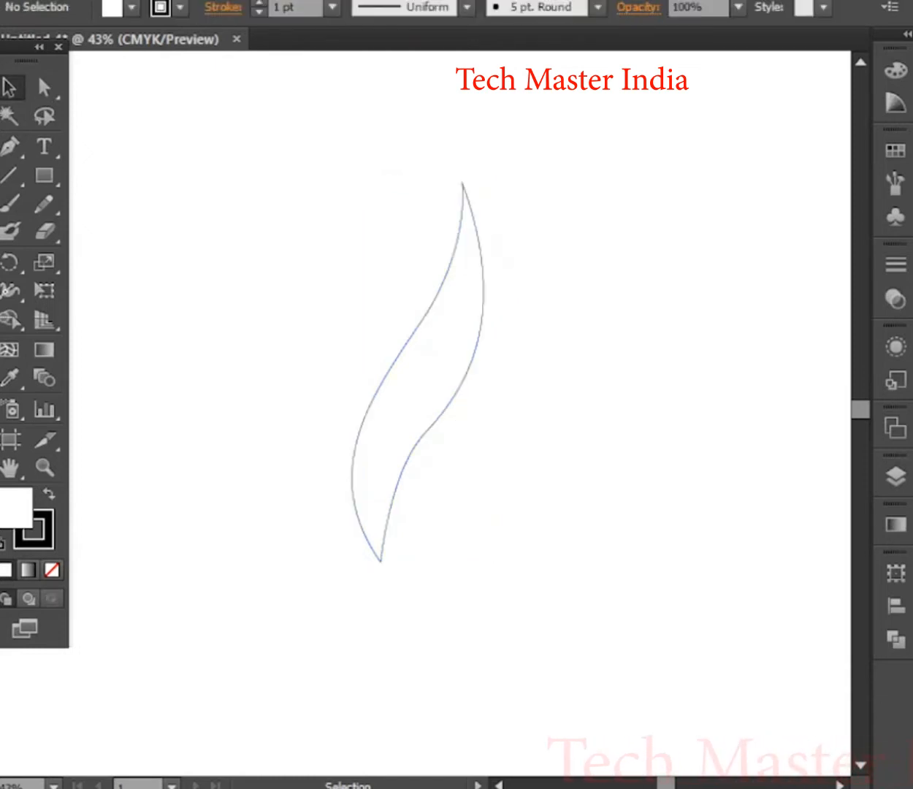
Fill the flame shape with yellow and set its stroke to none
left_click(482, 307)
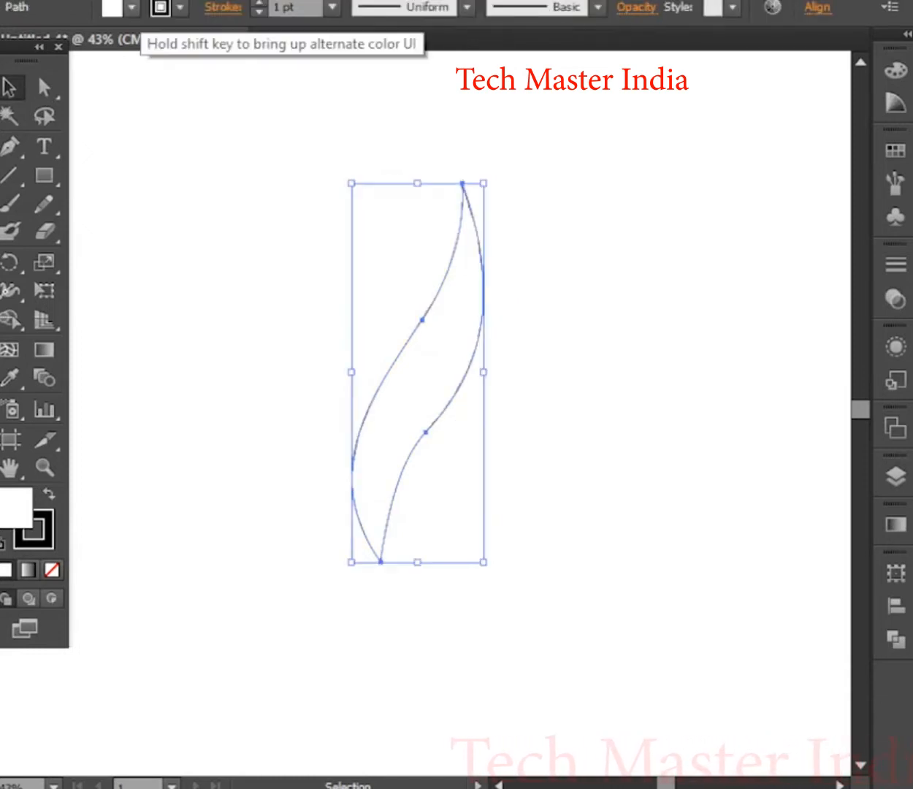
left_click(131, 7)
left_click(78, 46)
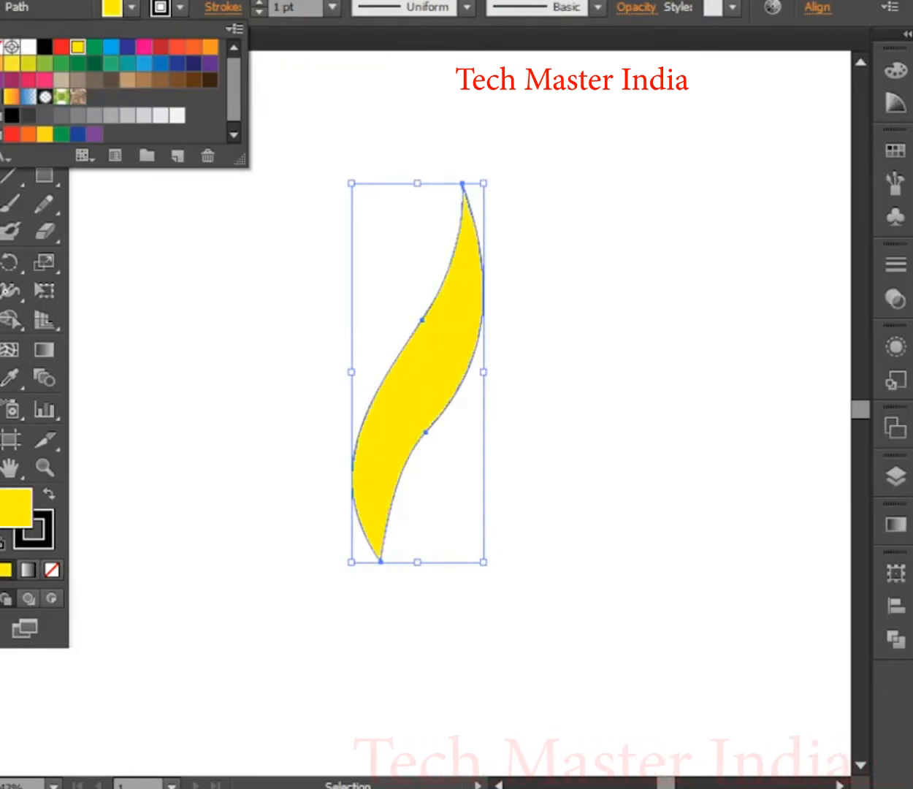
left_click(180, 8)
left_click(180, 7)
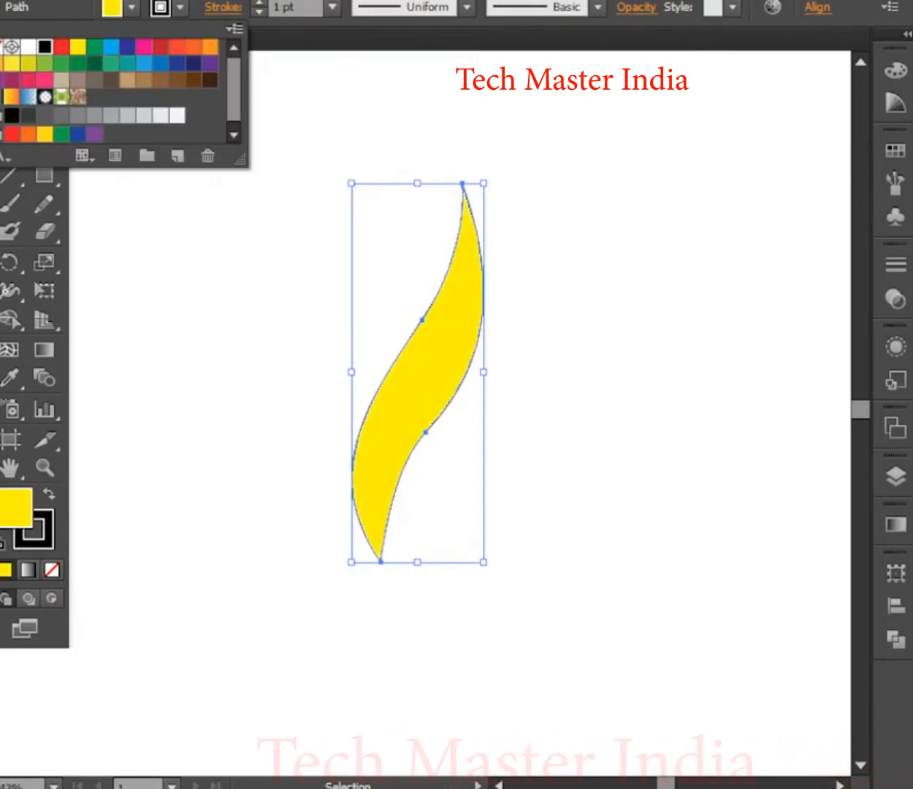
left_click(2, 46)
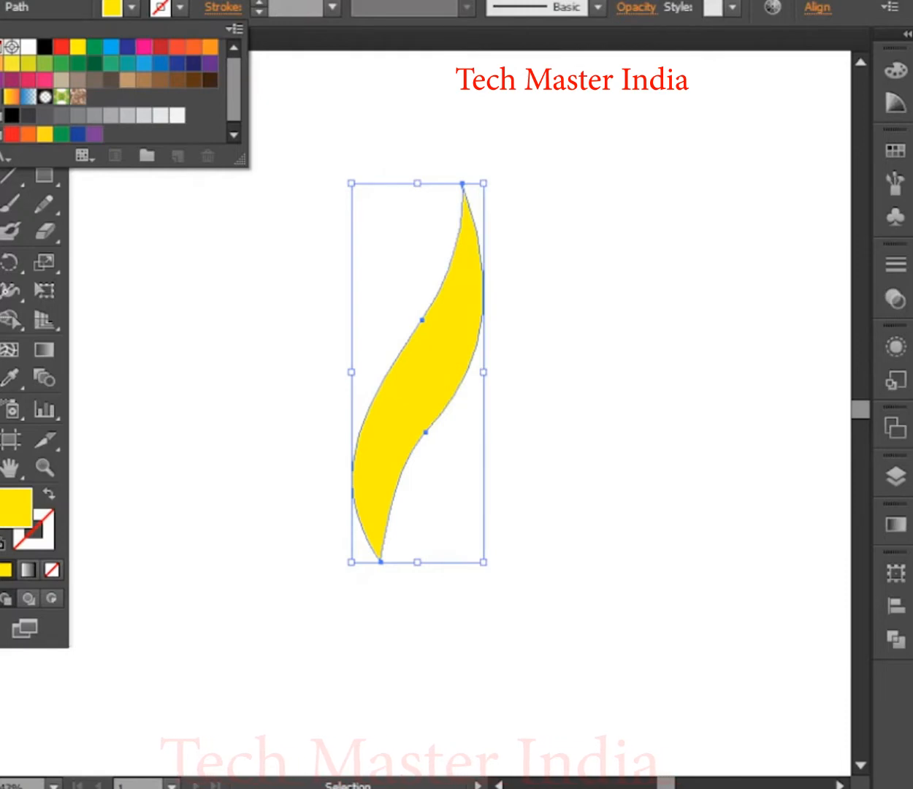
key("Escape")
Apply a linear gradient to the flame shape and make the gradient's starting colour stop yellow
key("period")
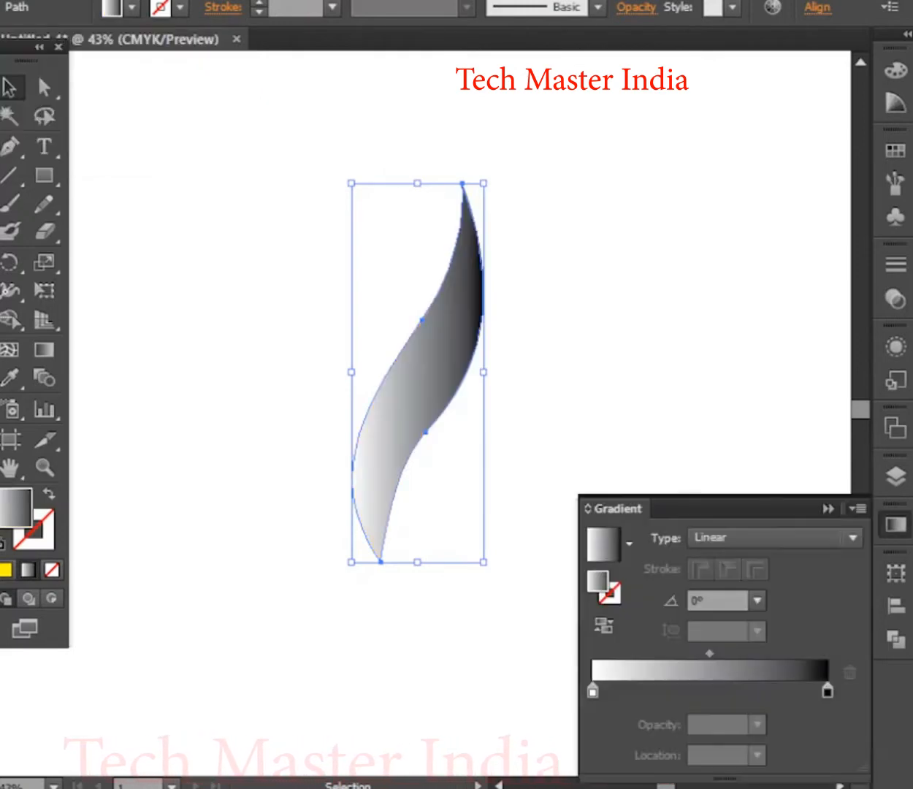
left_click_drag(614, 509, 531, 232)
left_click(510, 415)
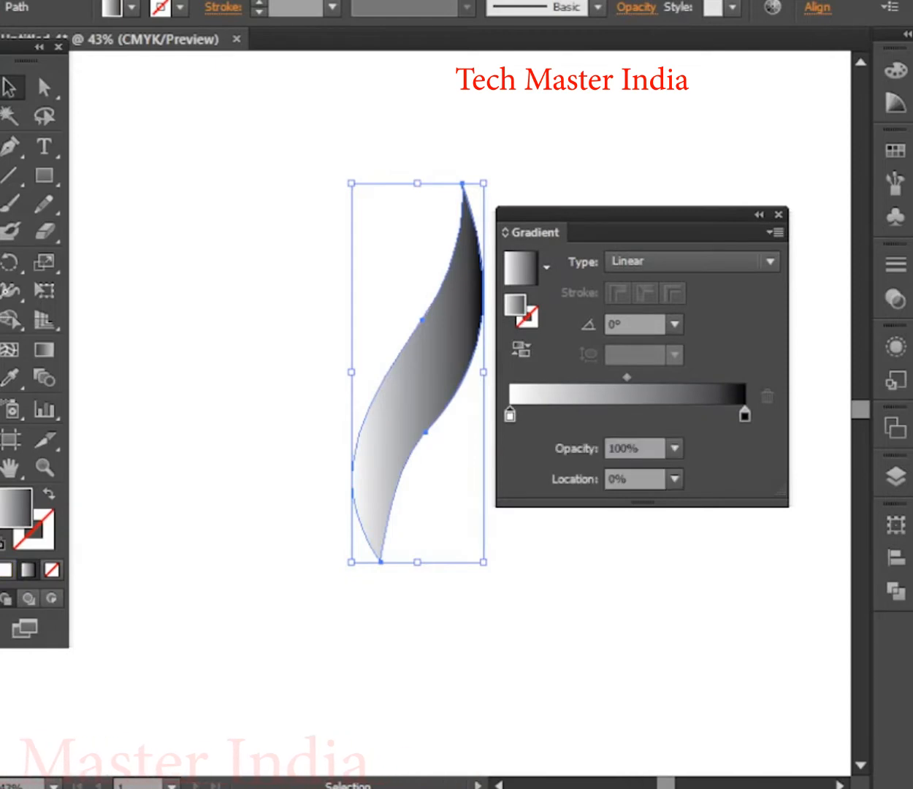
double_click(510, 415)
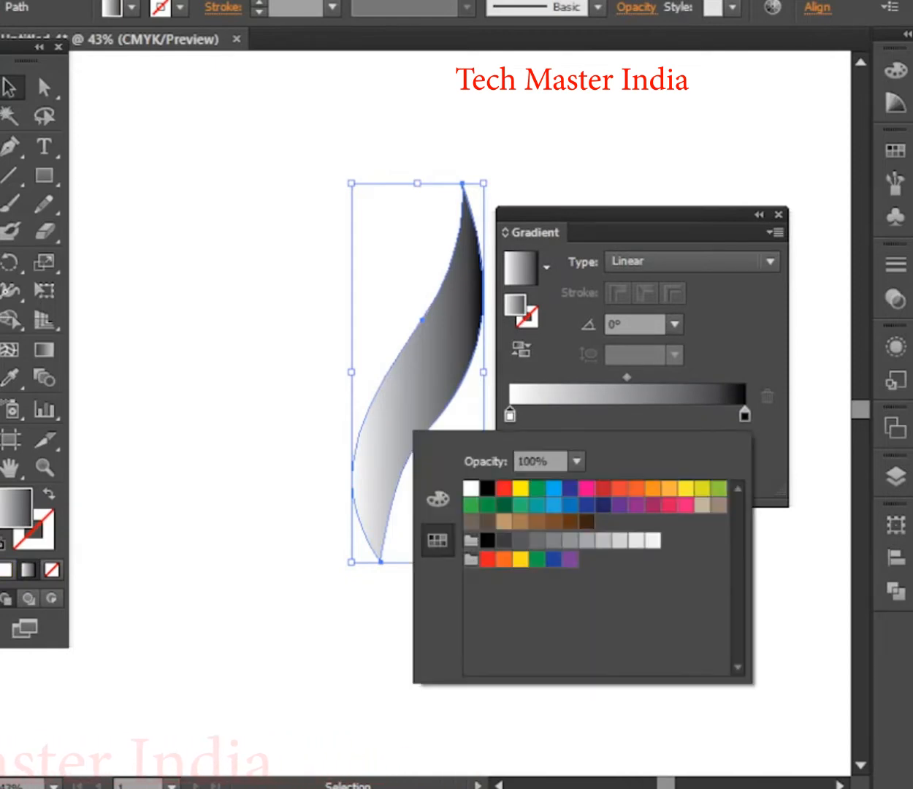
left_click(685, 488)
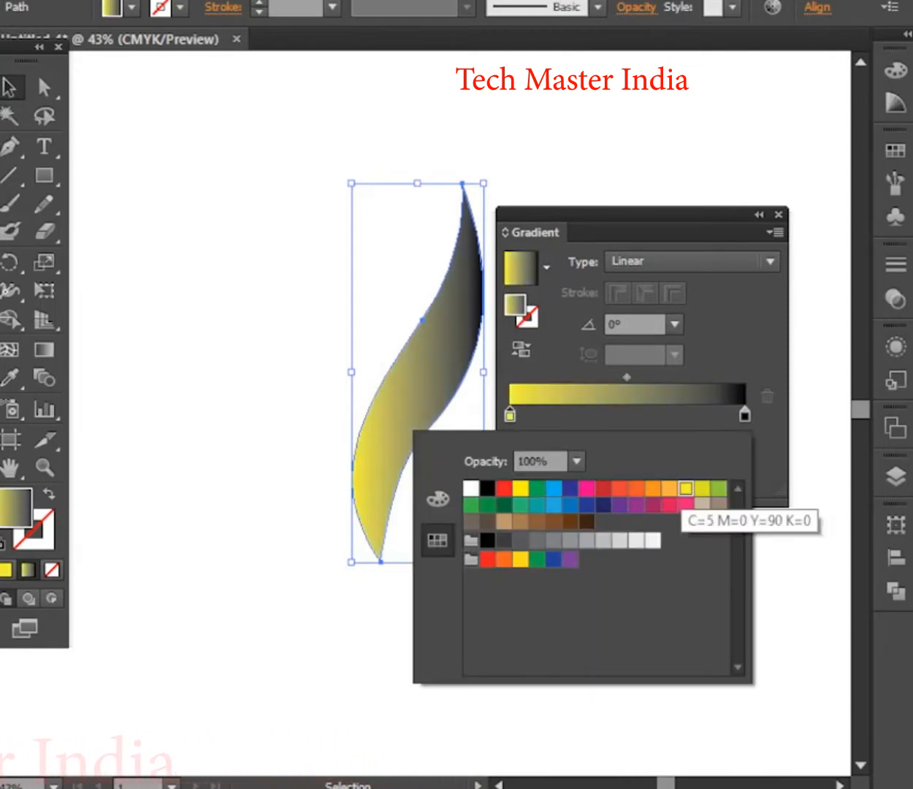
left_click(520, 488)
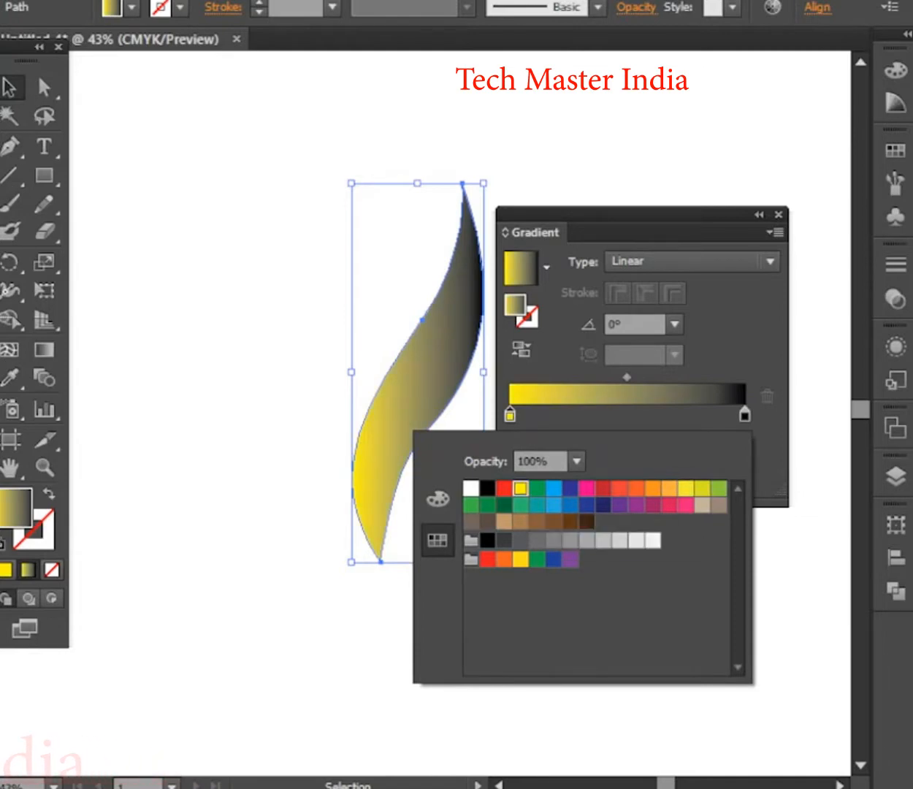
Change the gradient's end colour stop to red
left_click(745, 415)
left_click(745, 414)
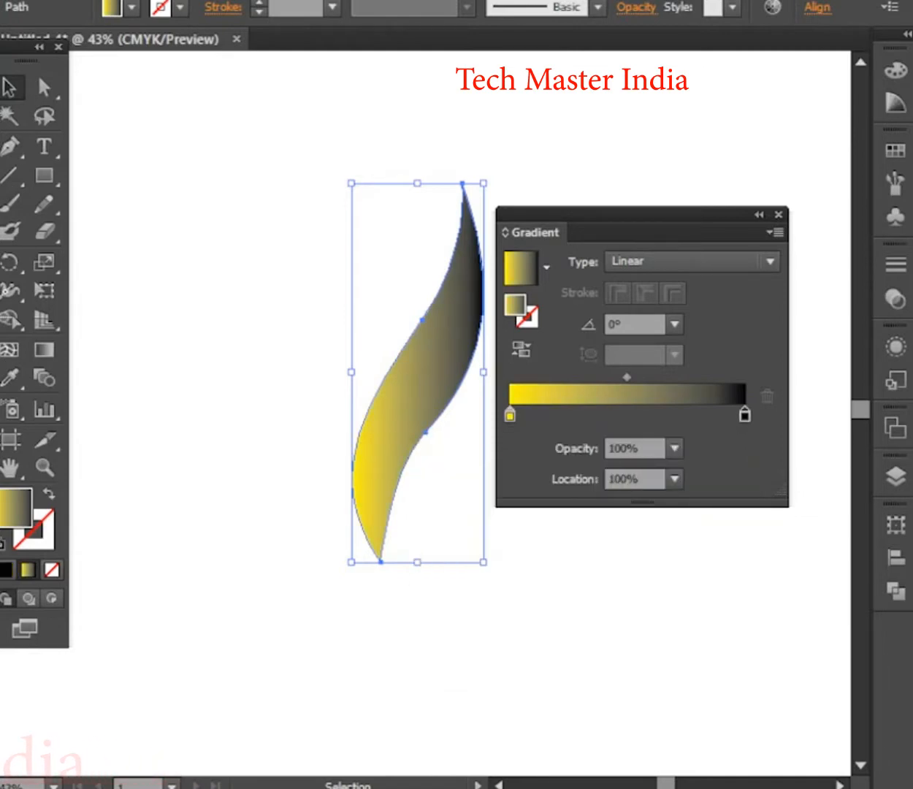
double_click(745, 415)
left_click(504, 488)
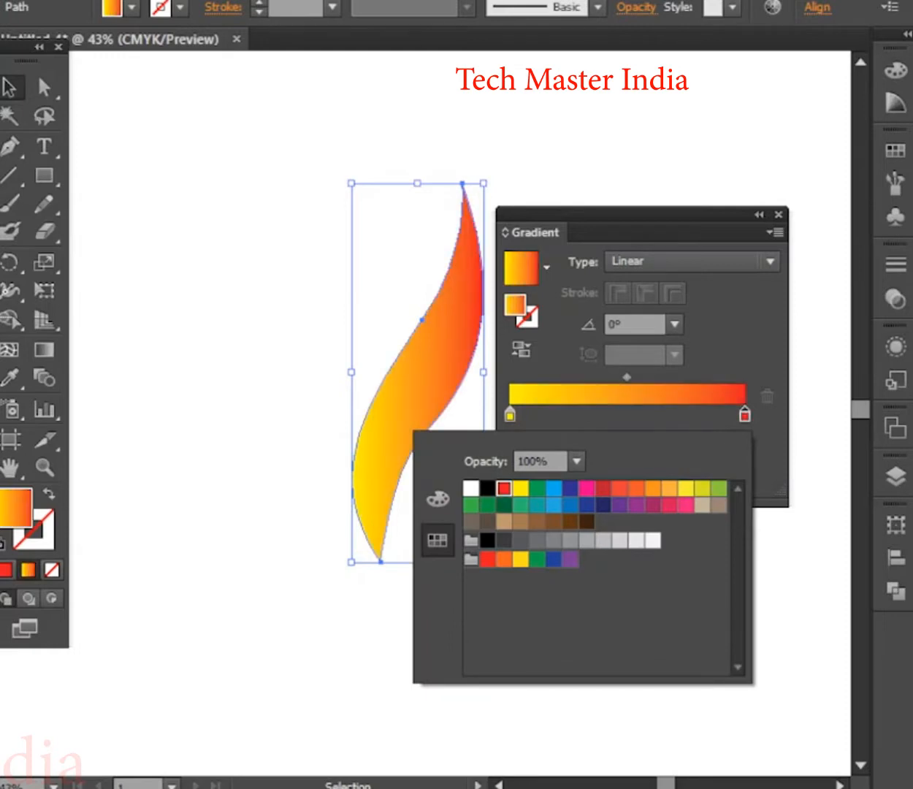
key("Escape")
Set the linear gradient's angle to 90° and close the gradient settings
left_click(625, 324)
type("90")
key("Tab")
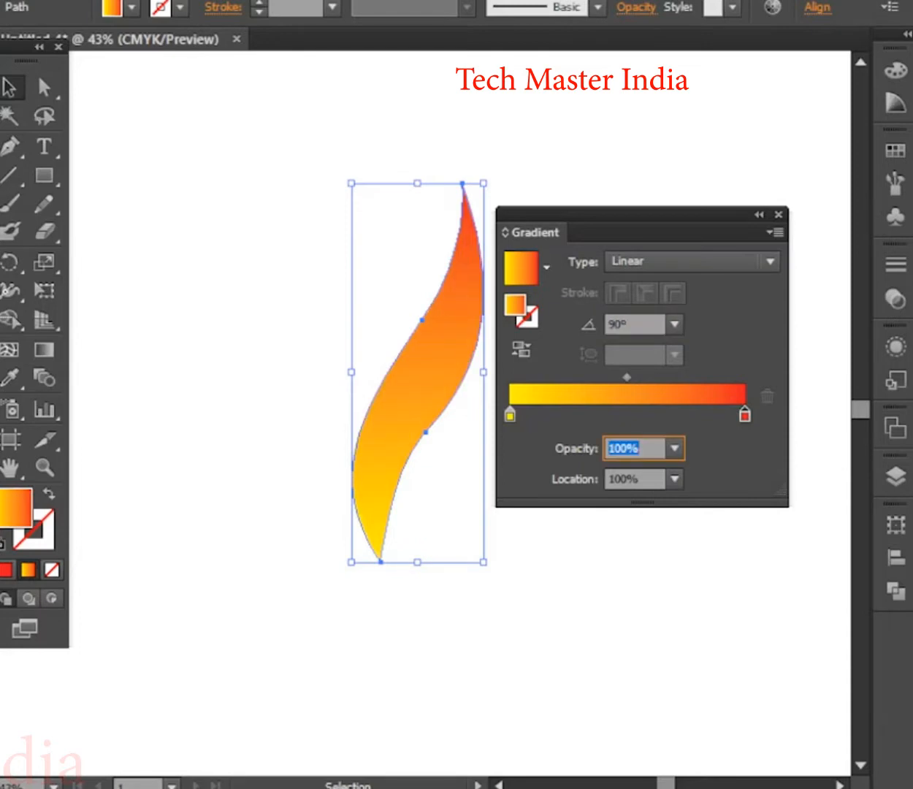
left_click(779, 214)
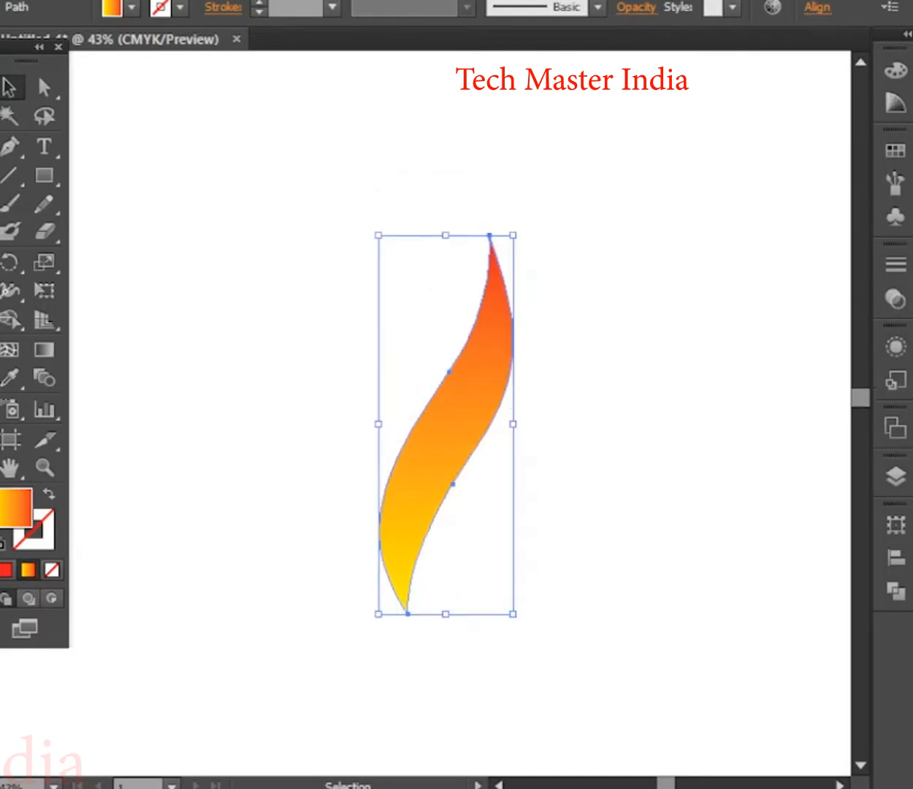
Duplicate the gradient flame shape and place the copy overlapping the original, shifted slightly up and to the left
key("ctrl+c")
key("ctrl+v")
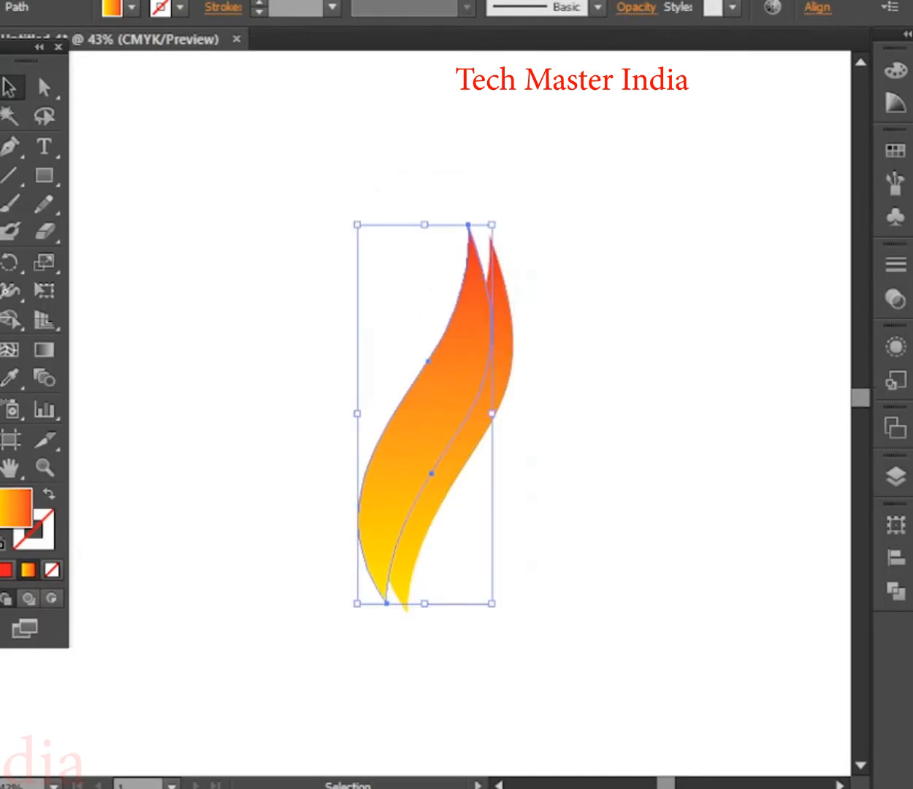
left_click_drag(420, 438, 428, 422)
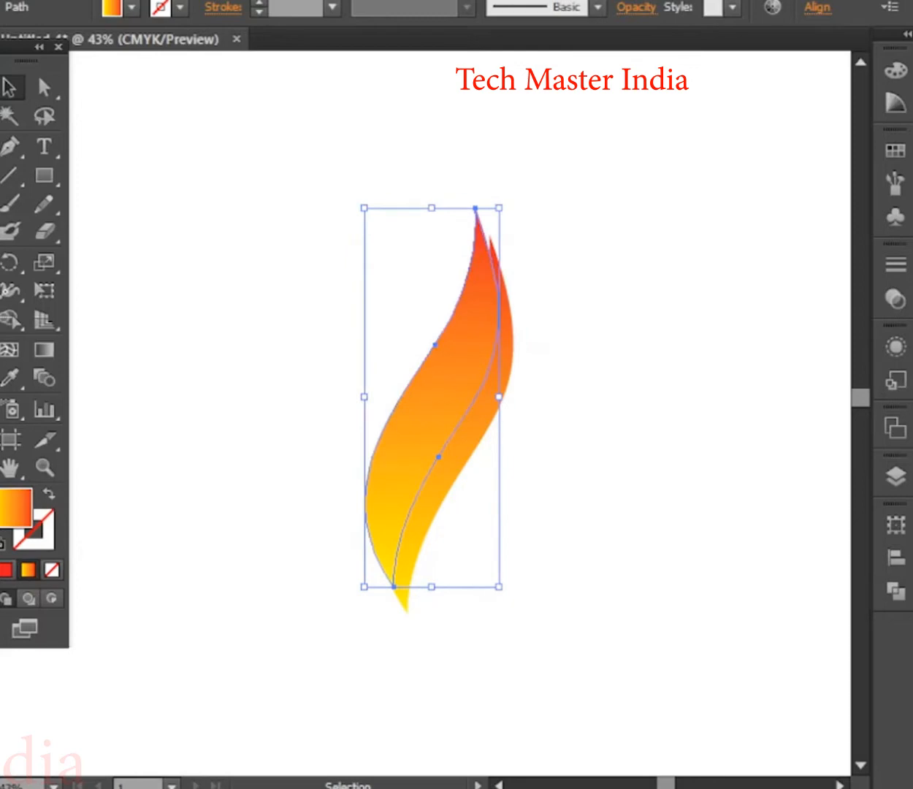
Delete the middle anchor point on the copy's left edge with Direct Selection, leaving only its right-hand curve as an open path
left_click(10, 147)
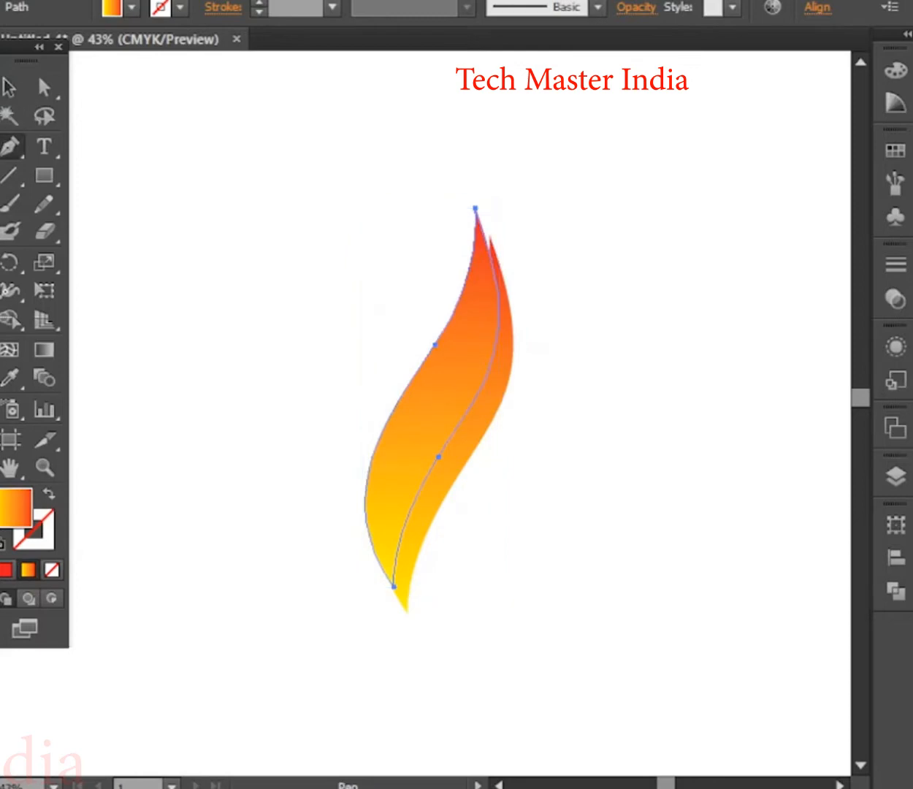
left_click(44, 87)
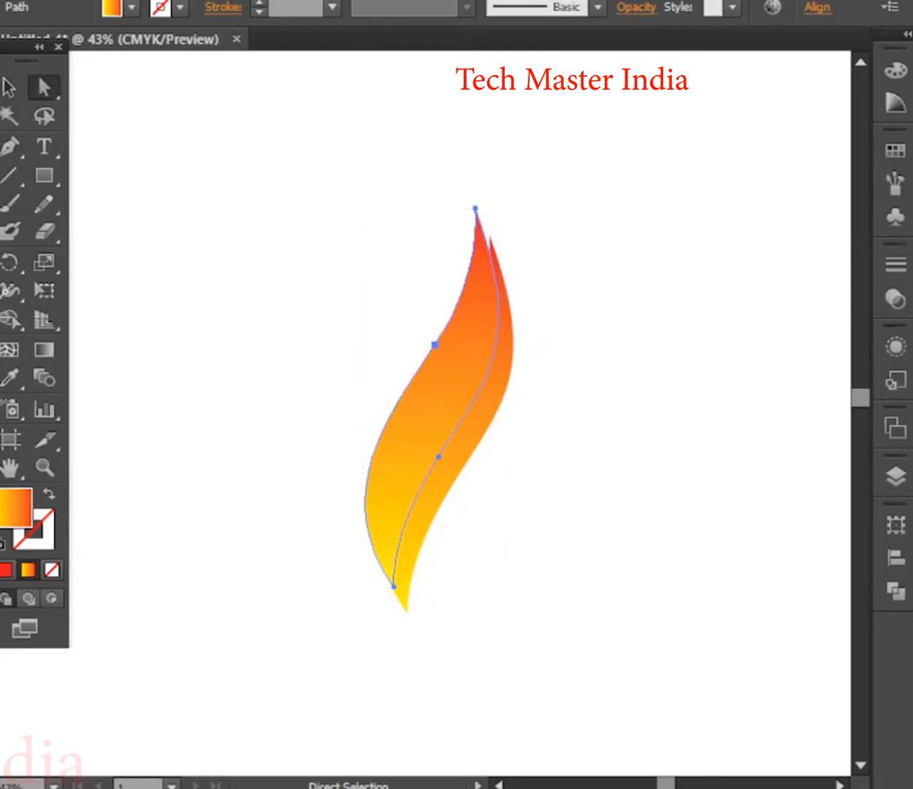
left_click(434, 345)
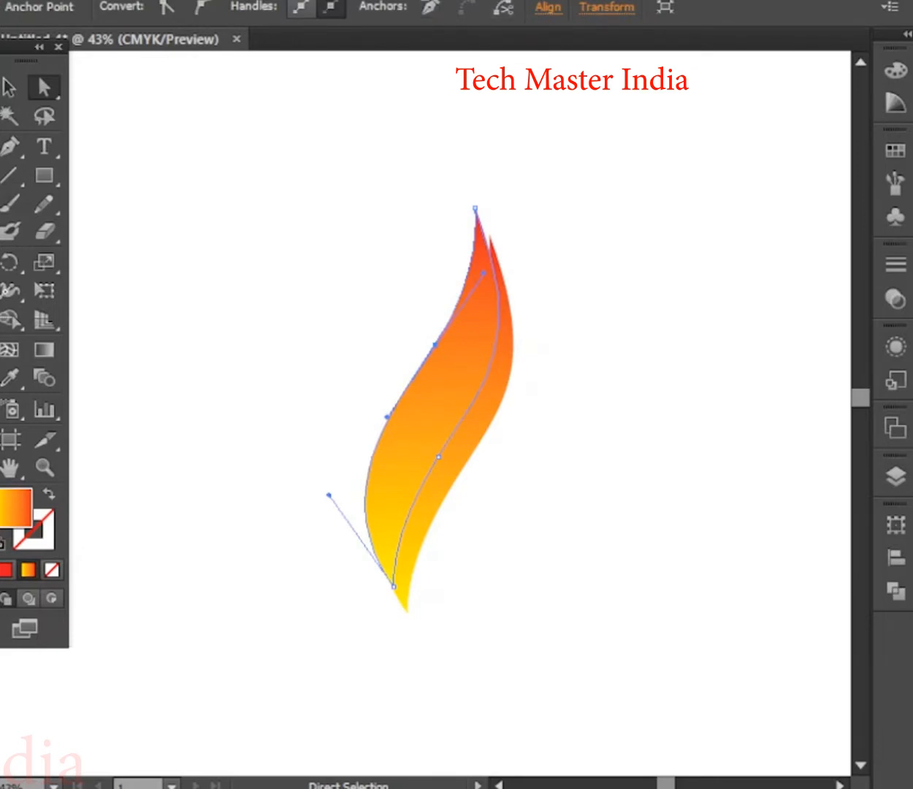
key("Delete")
key("ctrl+shift+a")
left_click(435, 344)
key("Delete")
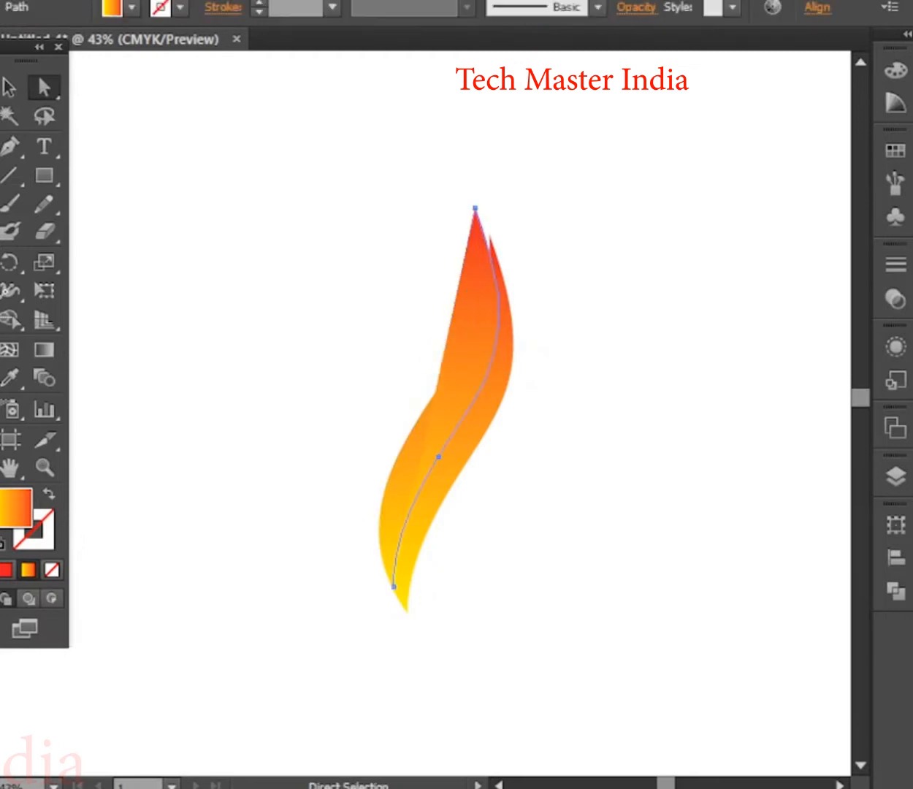
Remove the open curve's fill and give it a black stroke 6 pt wide
left_click(131, 7)
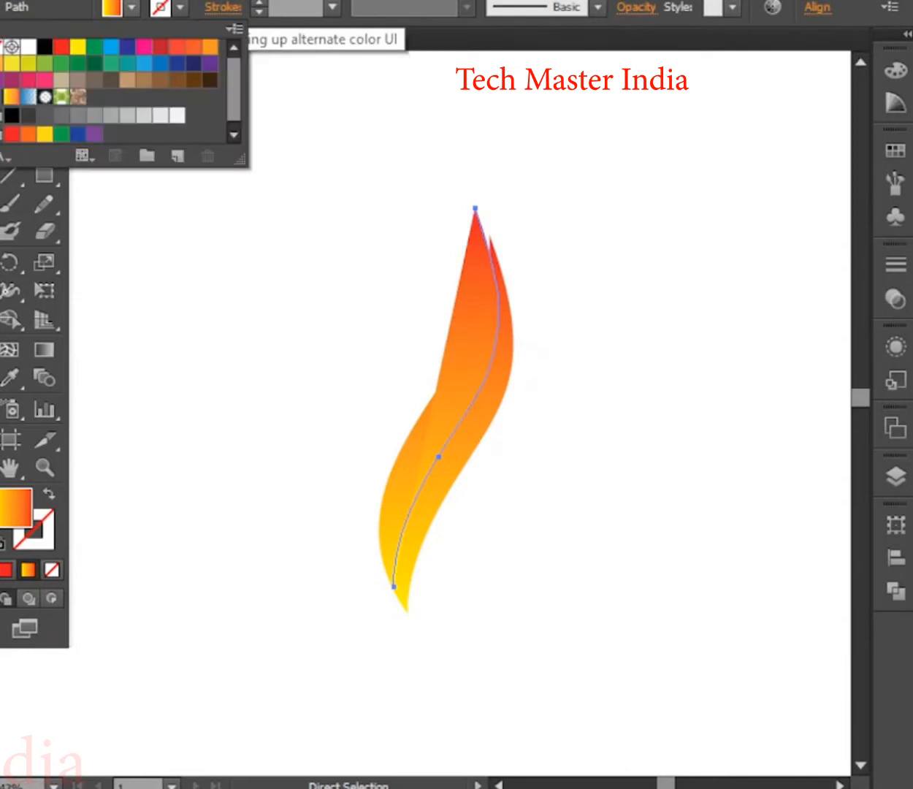
left_click(11, 46)
left_click(179, 8)
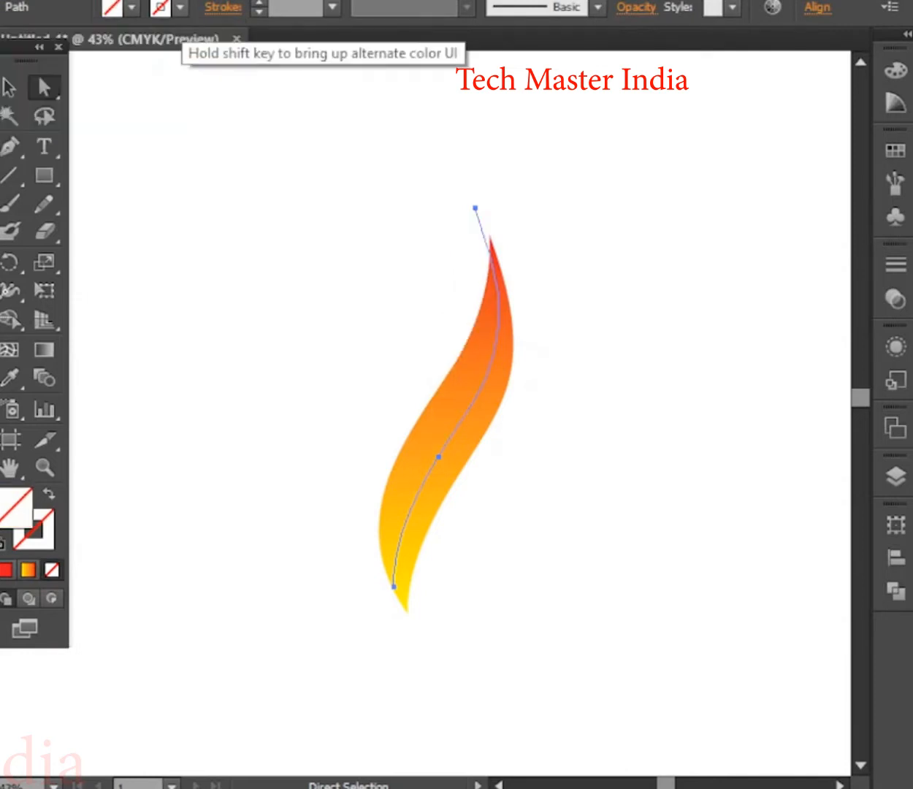
left_click(179, 7)
left_click(45, 46)
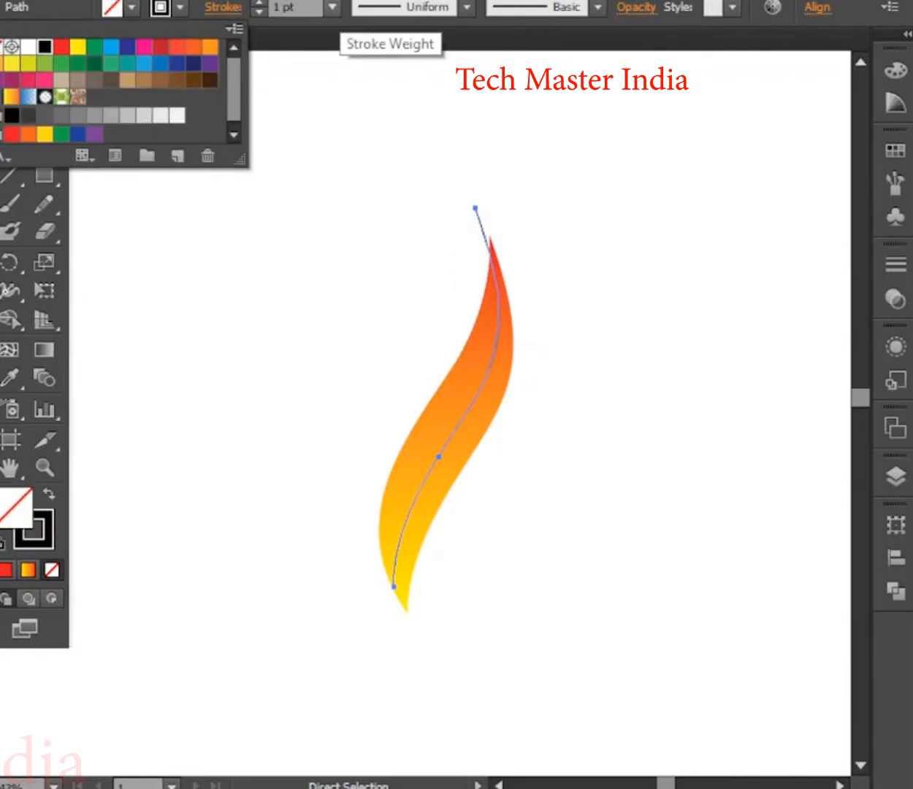
left_click(332, 7)
left_click(333, 8)
left_click(358, 239)
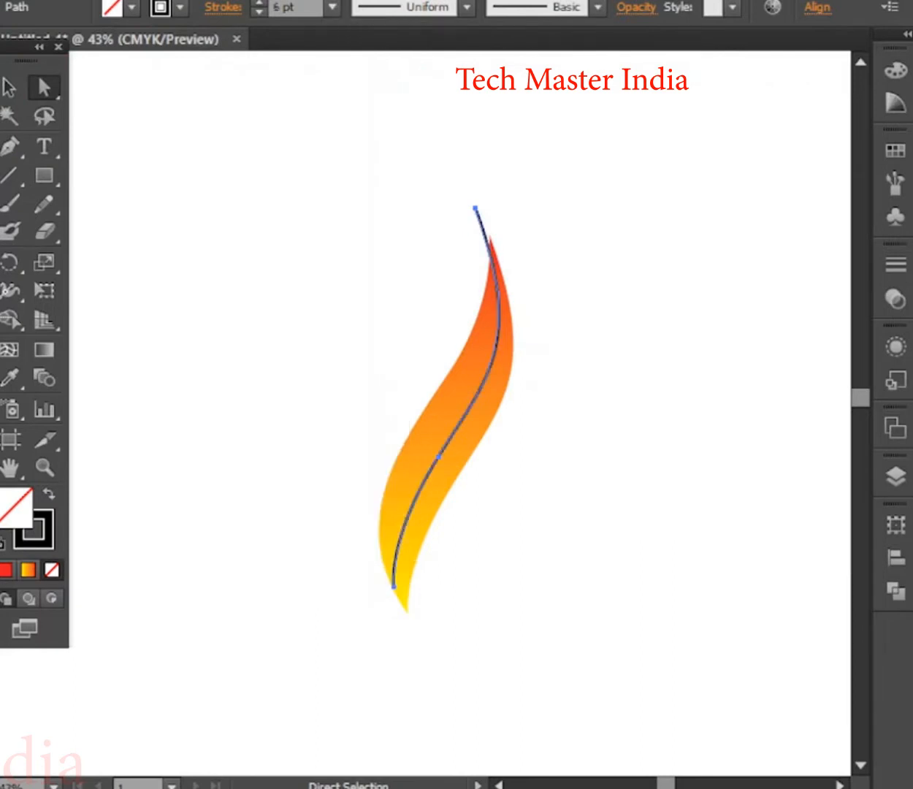
key("v")
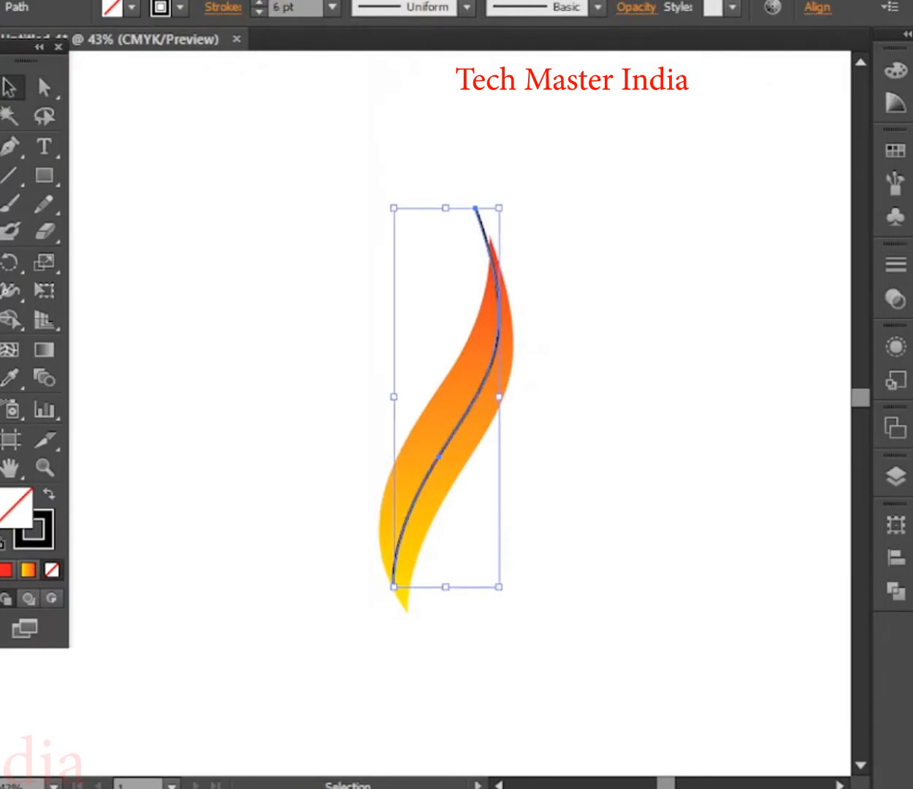
Move the gradient flame shape slightly up and to the left beneath the black curve, and deselect it
scroll(446, 438, "up", 2)
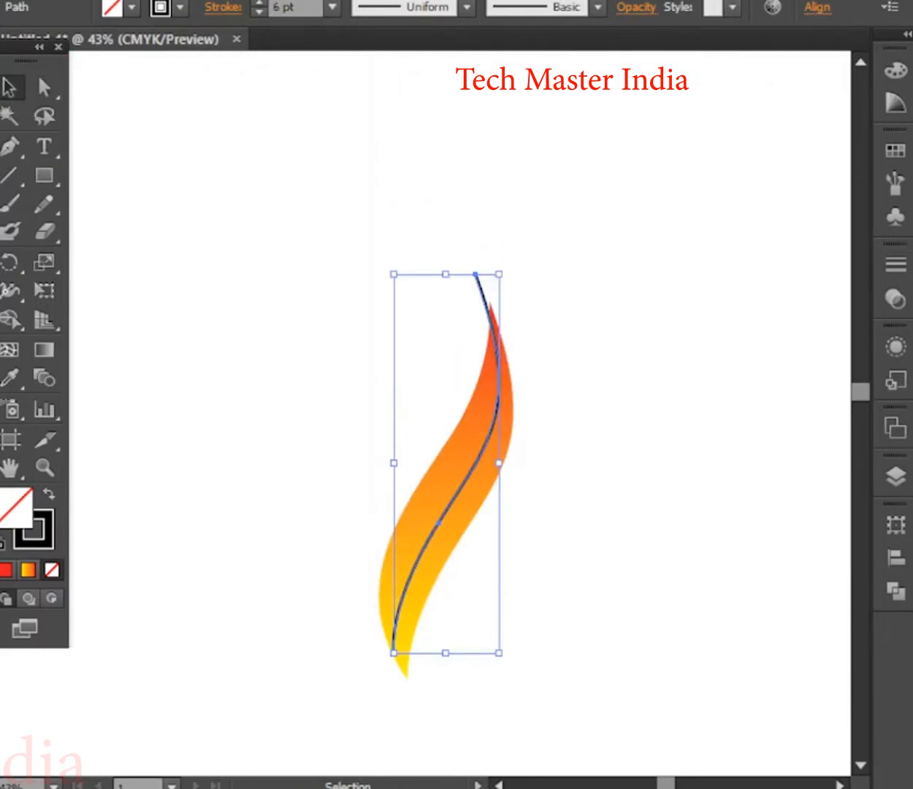
key("ctrl+shift+a")
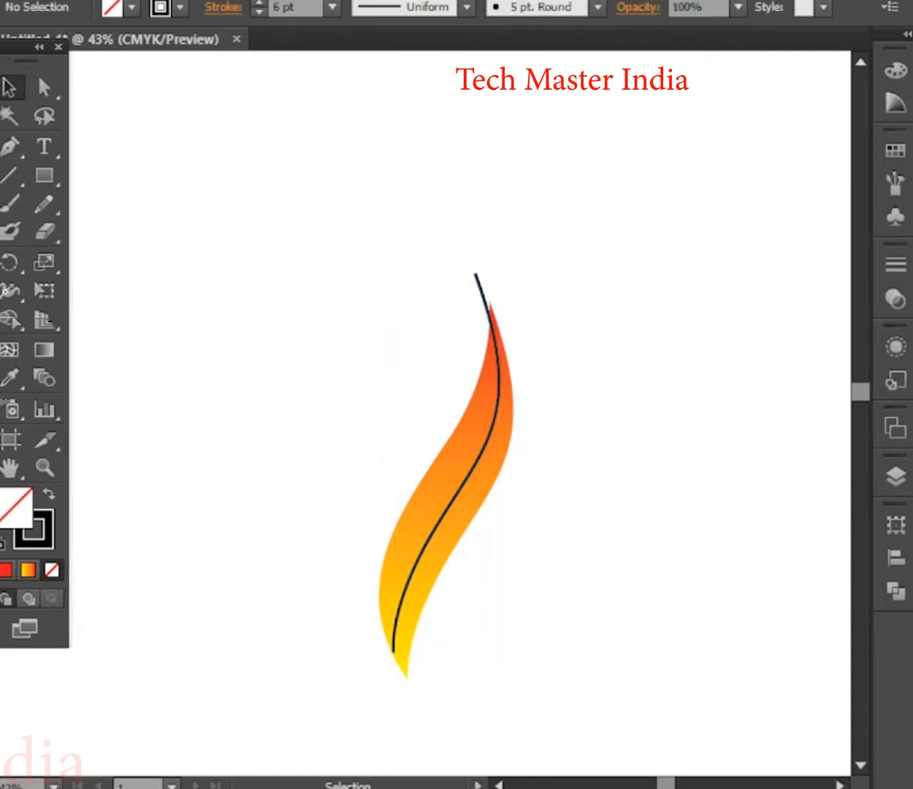
left_click_drag(450, 468, 448, 445)
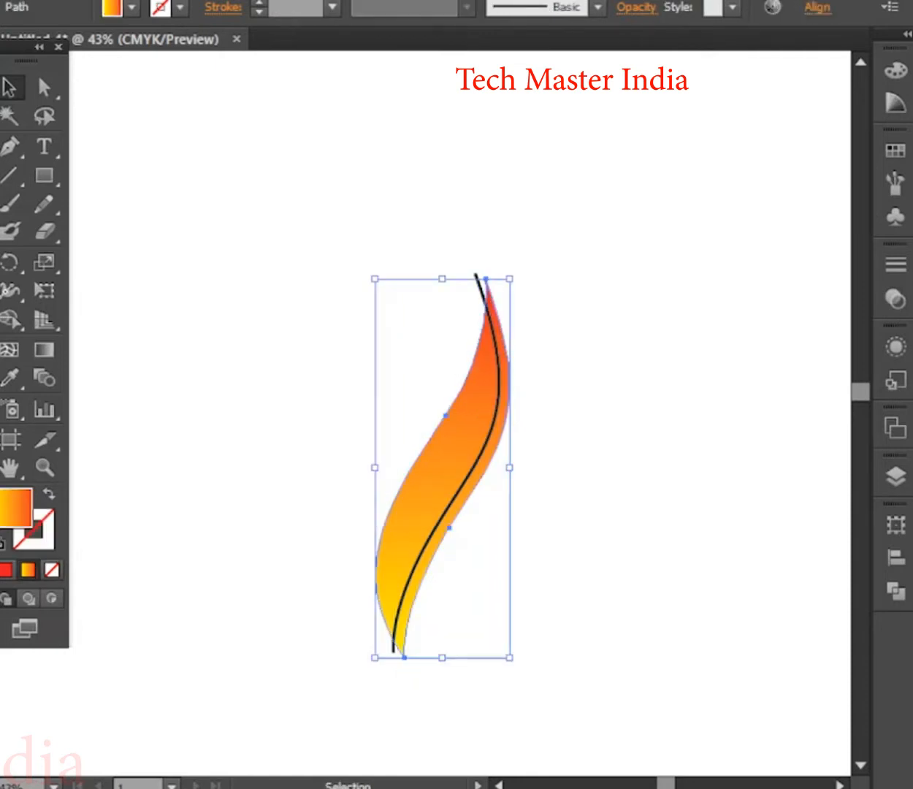
scroll(442, 467, "up", 4)
key("ctrl+shift+a")
scroll(478, 508, "up", 3)
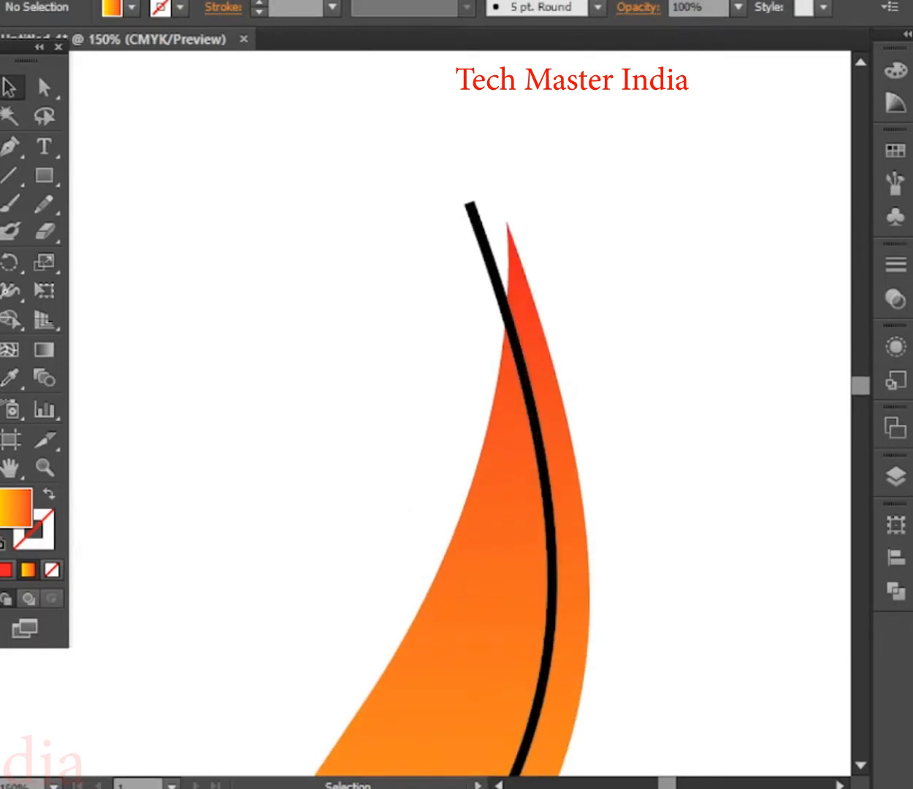
Move the black curve up and slightly to the left so it passes through the gradient flame's upper tip
left_click(525, 365)
key("a")
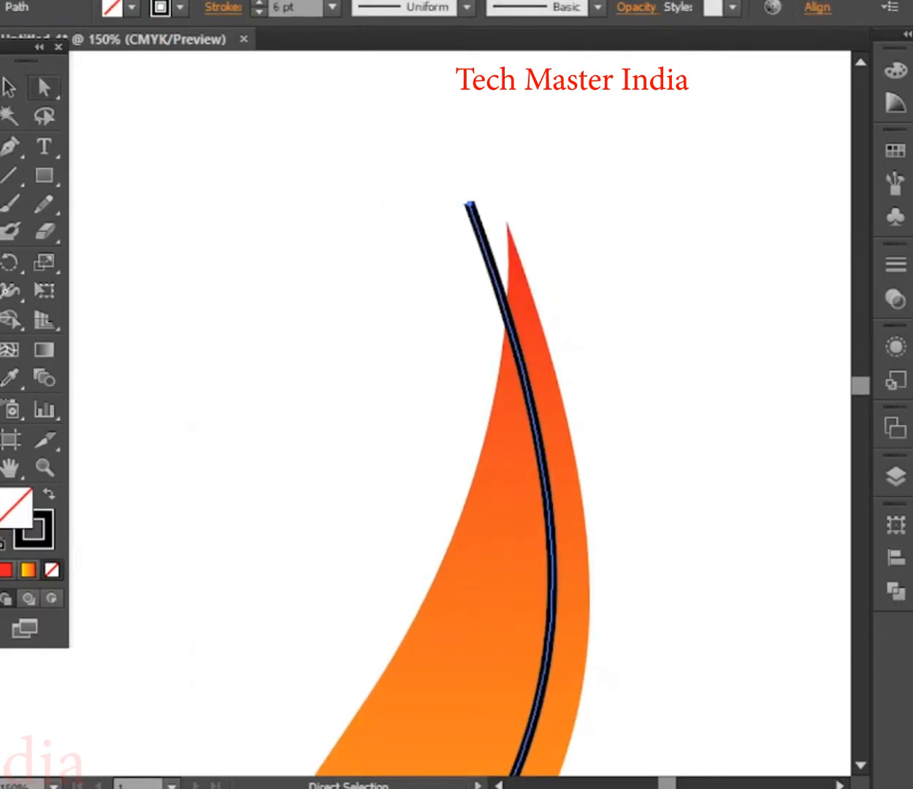
mouse_move(524, 365)
left_mouse_down()
mouse_move(494, 251)
mouse_move(511, 245)
mouse_move(504, 234)
left_mouse_up()
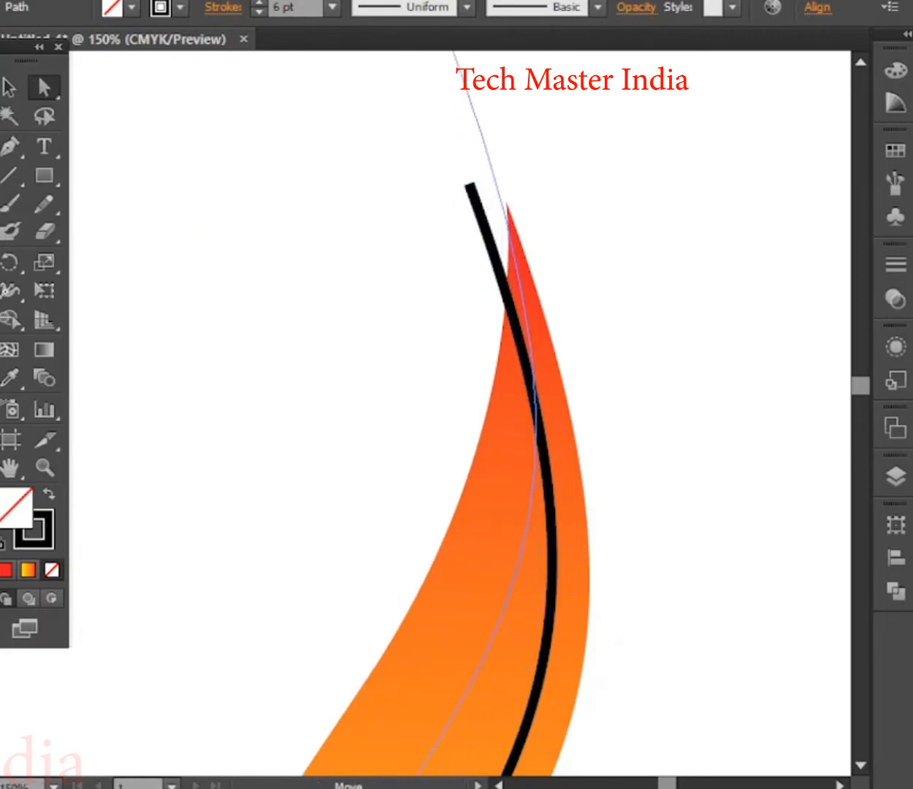
scroll(512, 438, "up", 5)
left_click_drag(504, 242, 504, 241)
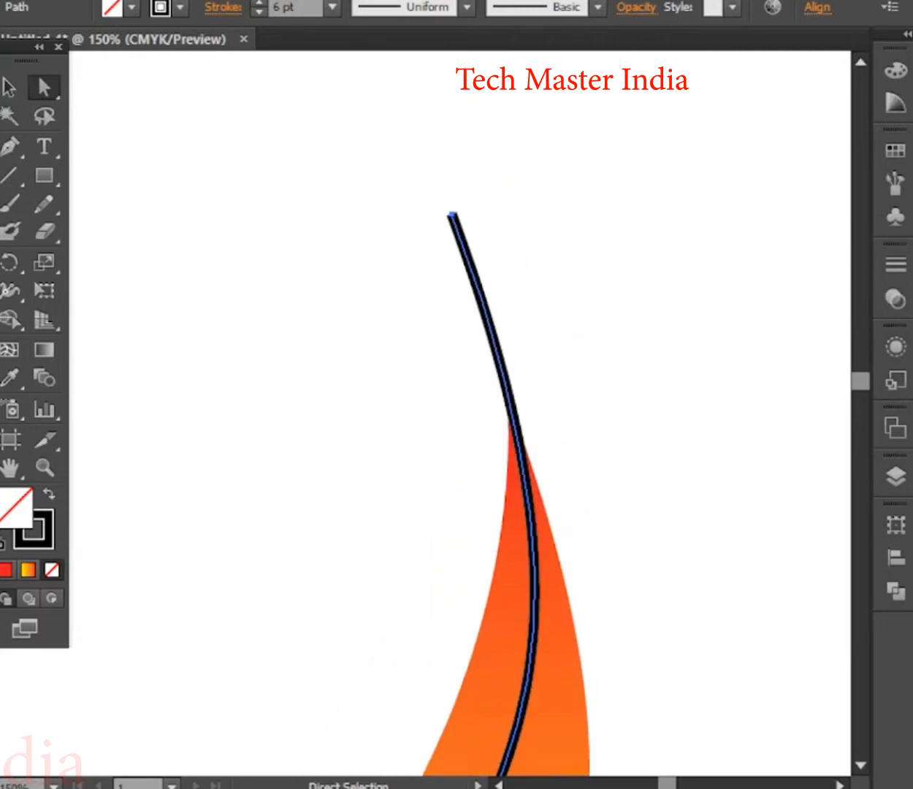
Reshape the black curve's lower half by pulling its end anchor just past the flame's bottom tip and shifting its middle anchor slightly down
key("ctrl+minus")
key("ctrl+minus")
key("ctrl+minus")
key("ctrl+minus")
key("ctrl+equal")
key("ctrl+equal")
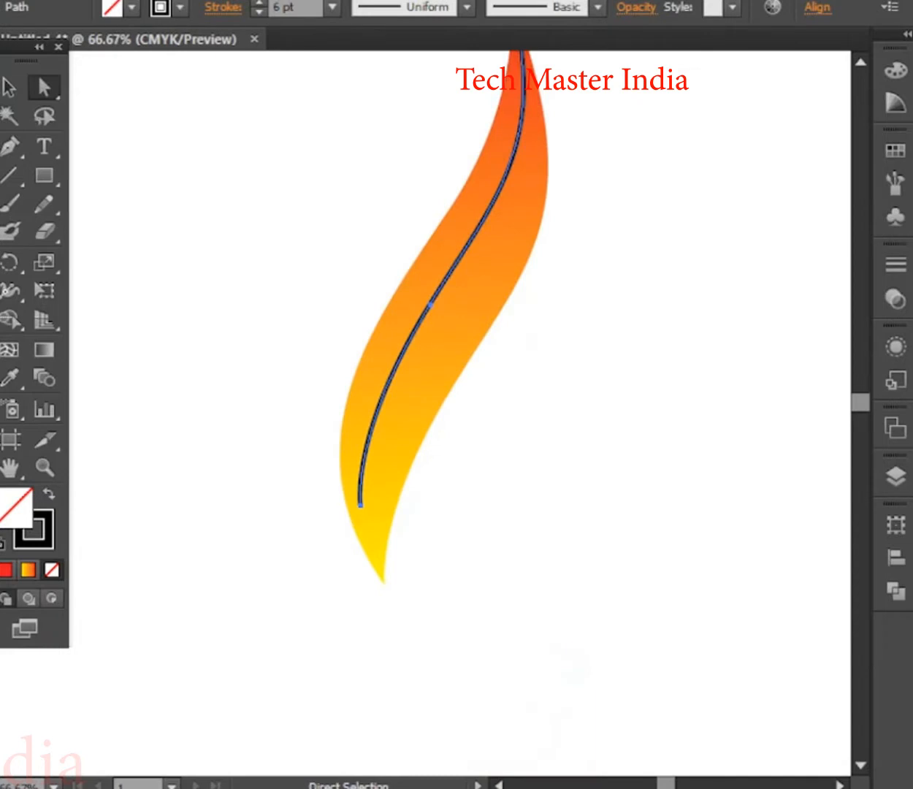
left_click(438, 329)
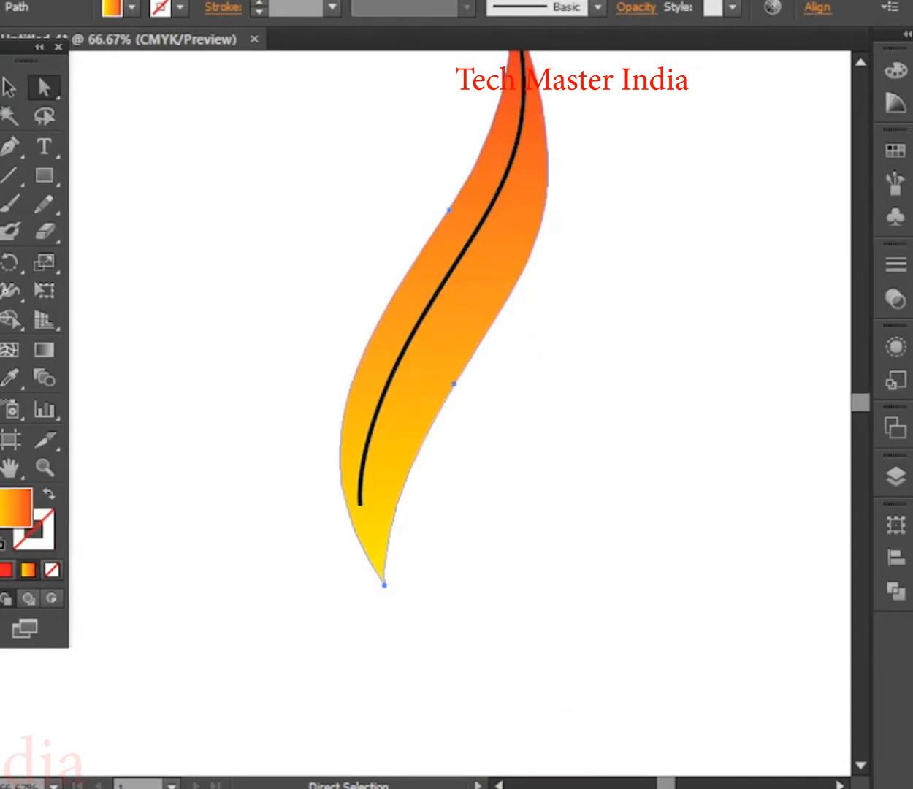
left_click(360, 503)
mouse_move(360, 504)
left_mouse_down()
mouse_move(366, 549)
mouse_move(390, 585)
mouse_move(389, 614)
left_mouse_up()
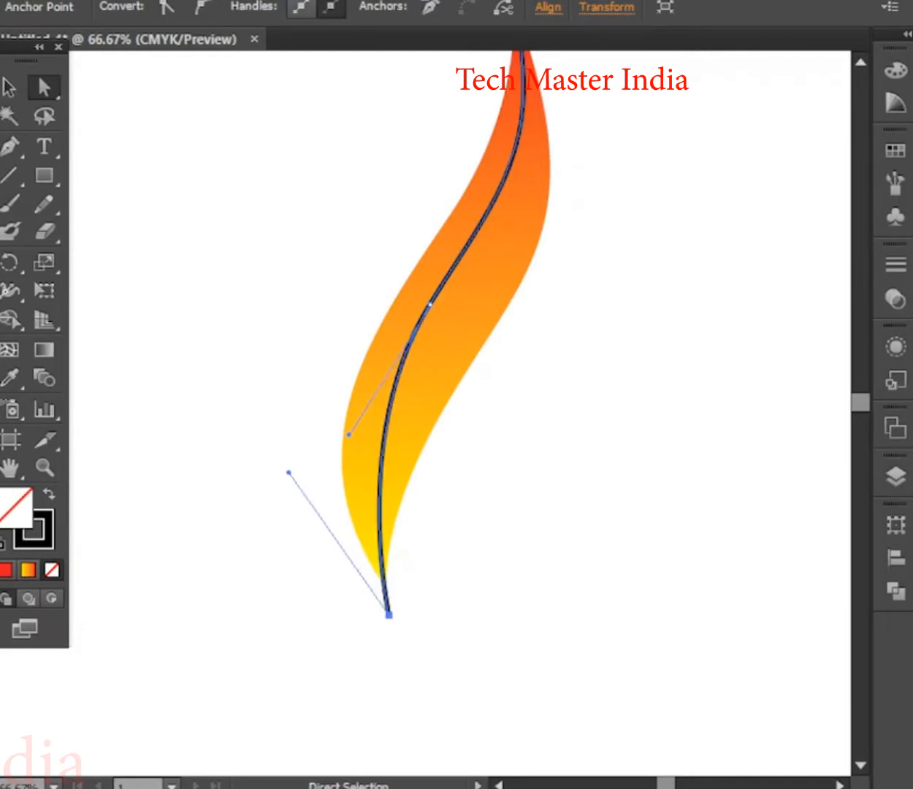
left_click_drag(429, 303, 424, 343)
Split the flame along the black curve into two separate halves with the Shape Builder tool
key("ctrl+minus")
key("ctrl+minus")
key("ctrl+minus")
key("ctrl+plus")
key("ctrl+plus")
key("v")
left_click_drag(218, 128, 672, 555)
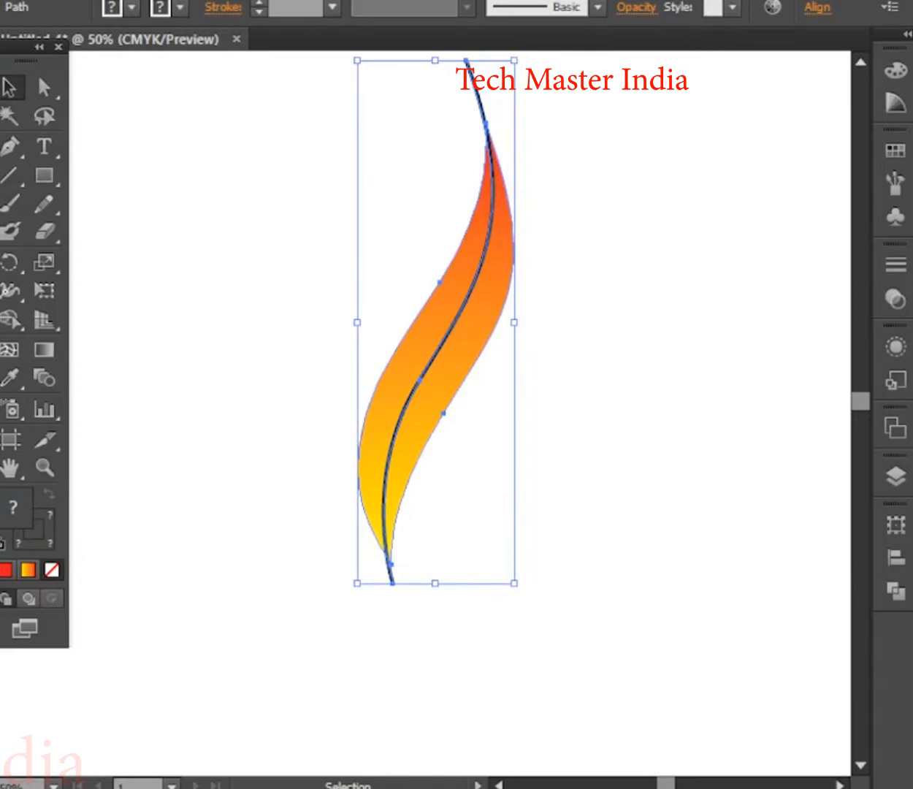
key("shift+m")
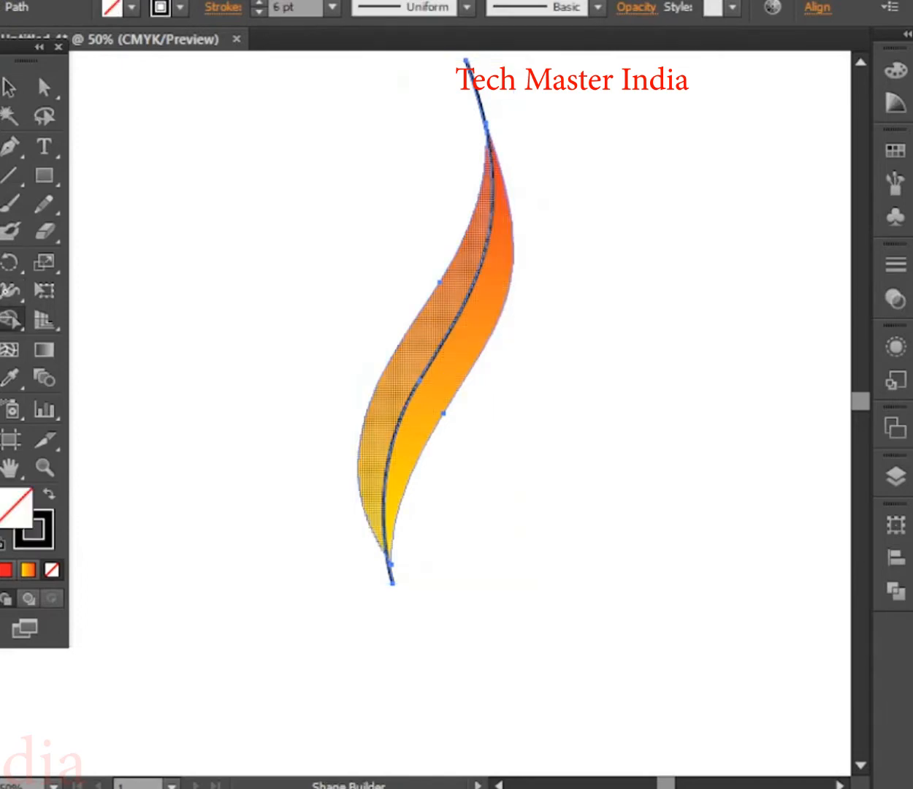
left_click(395, 391)
left_click(433, 399)
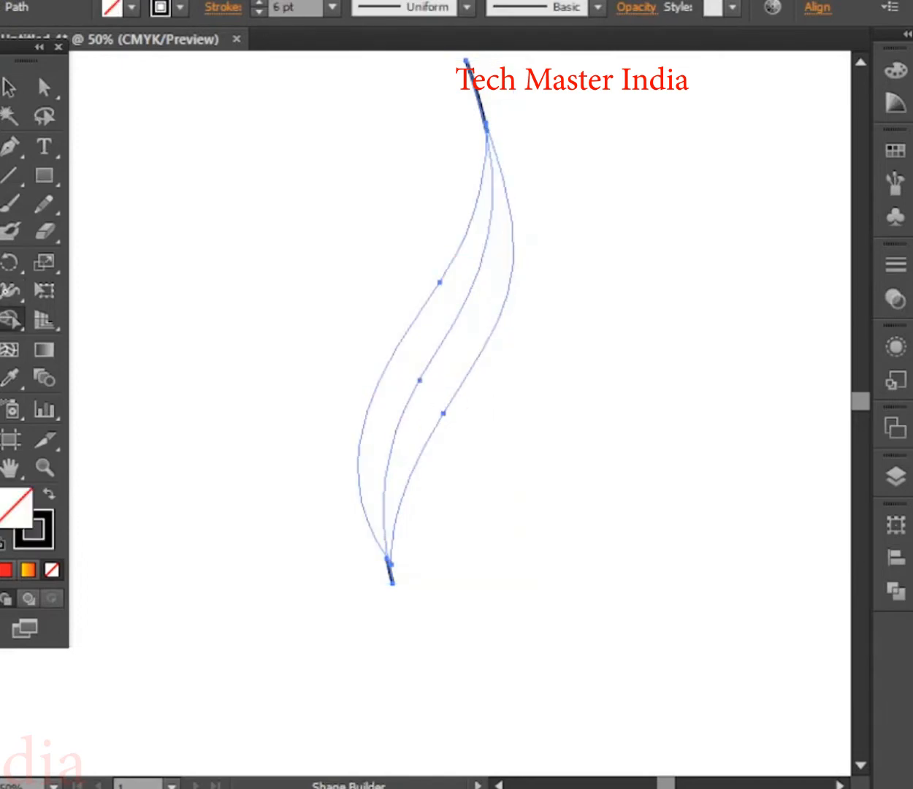
Delete the two leftover black stroke ends above and below the split flame
left_click(8, 86)
key("ctrl+shift+a")
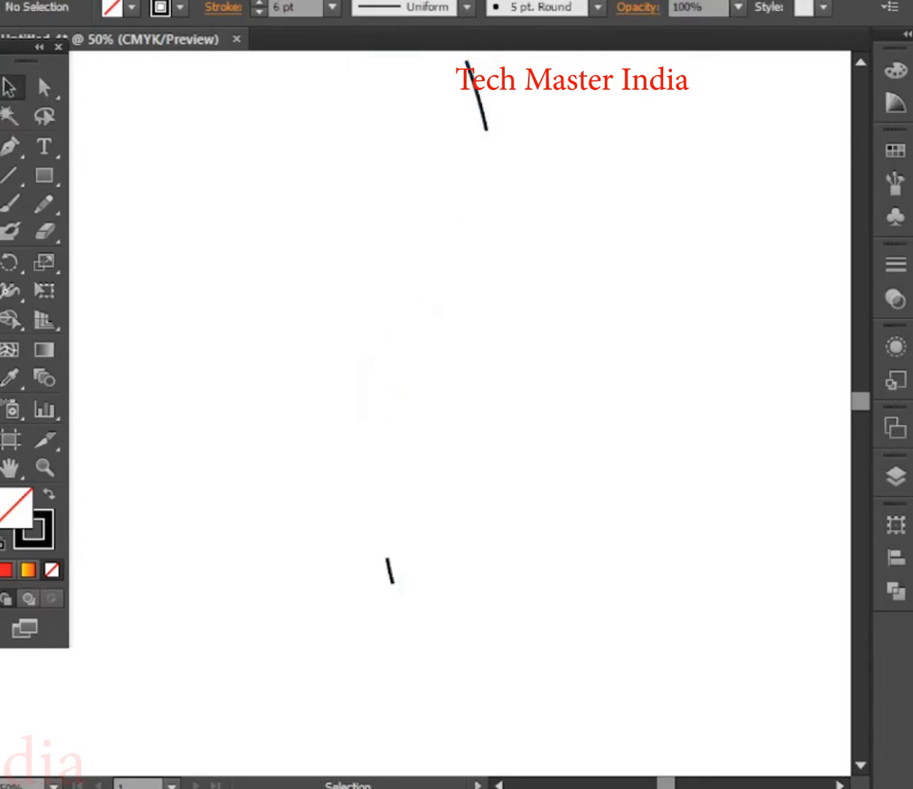
left_click(478, 98)
key("Delete")
left_click(390, 570)
key("Delete")
Fill both flame halves with the linear yellow-to-red gradient, and keep the gradient settings clear of the artwork
left_click_drag(192, 111, 730, 566)
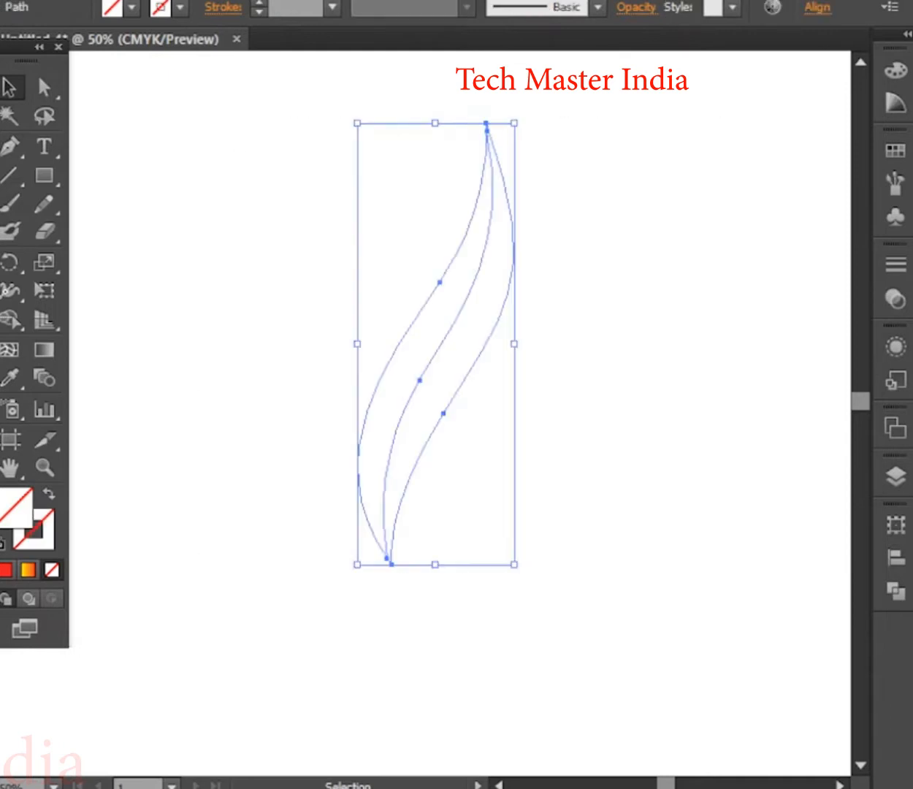
left_click(6, 569)
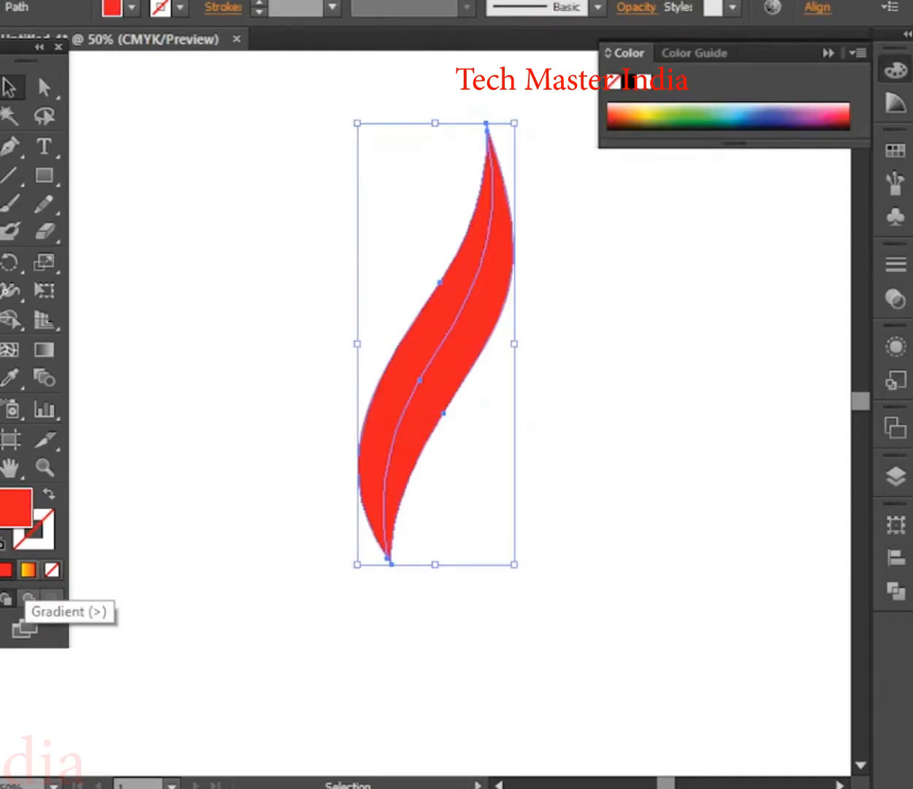
left_click(28, 569)
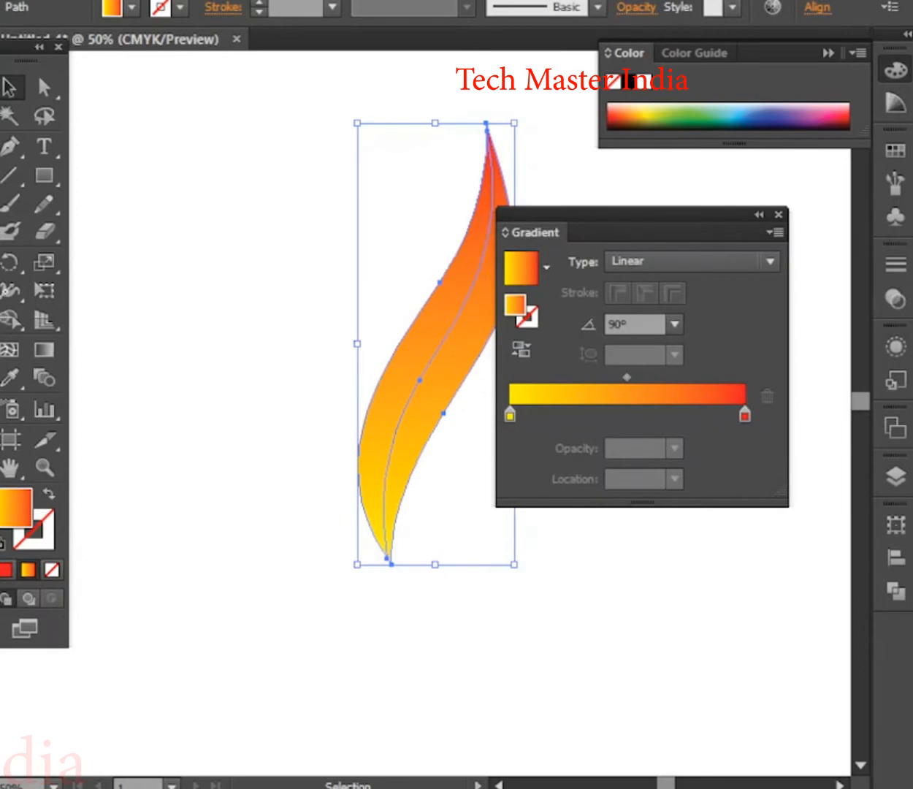
left_click_drag(625, 215, 739, 179)
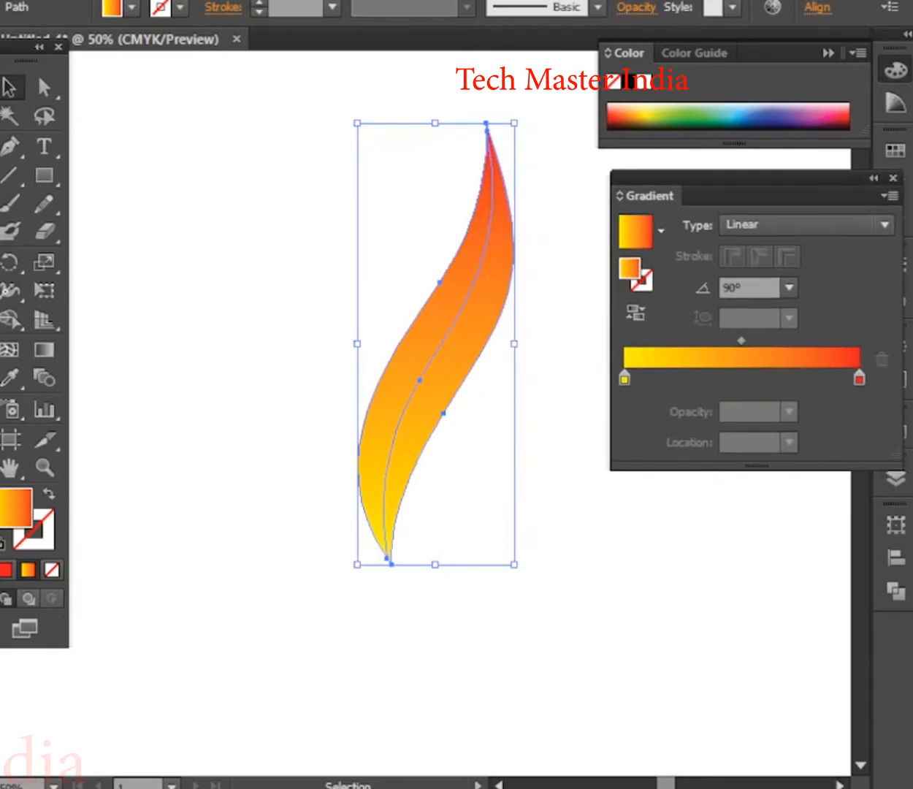
Set the gradient angle of the flame's right half to -90° and deselect it
left_click(219, 219)
left_click(474, 314)
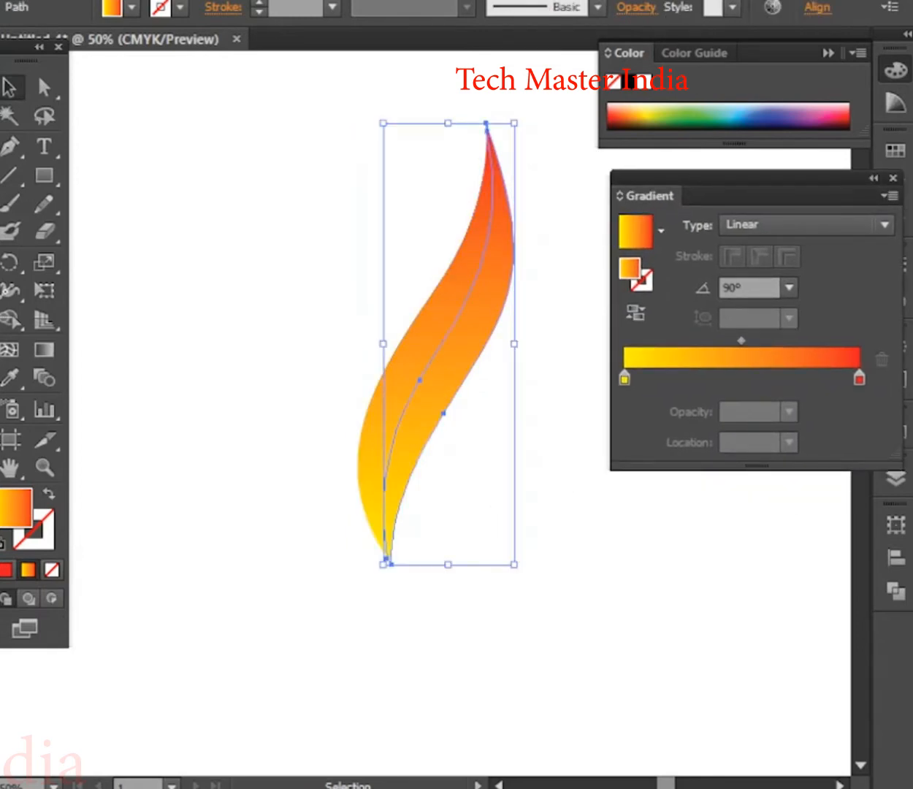
left_click(789, 287)
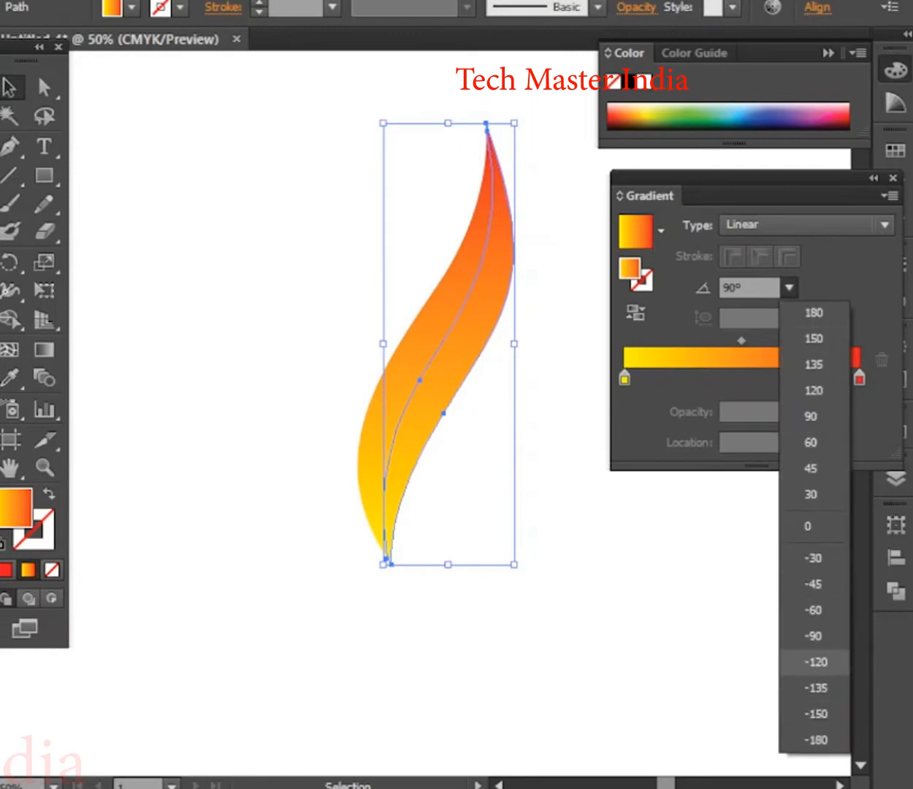
left_click(813, 636)
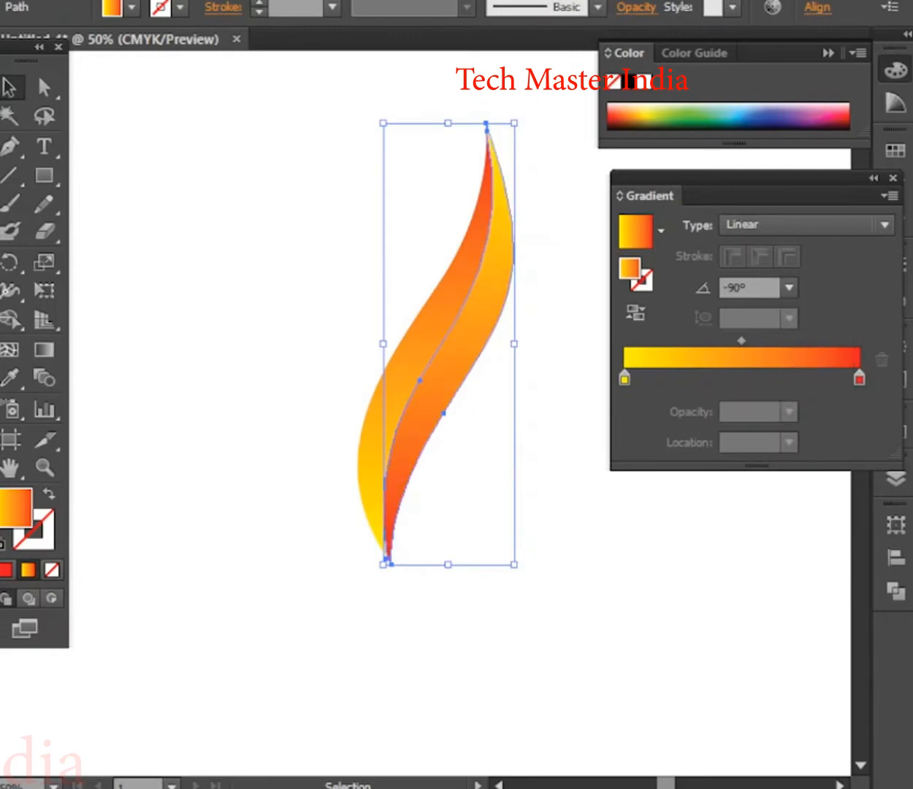
left_click(677, 589)
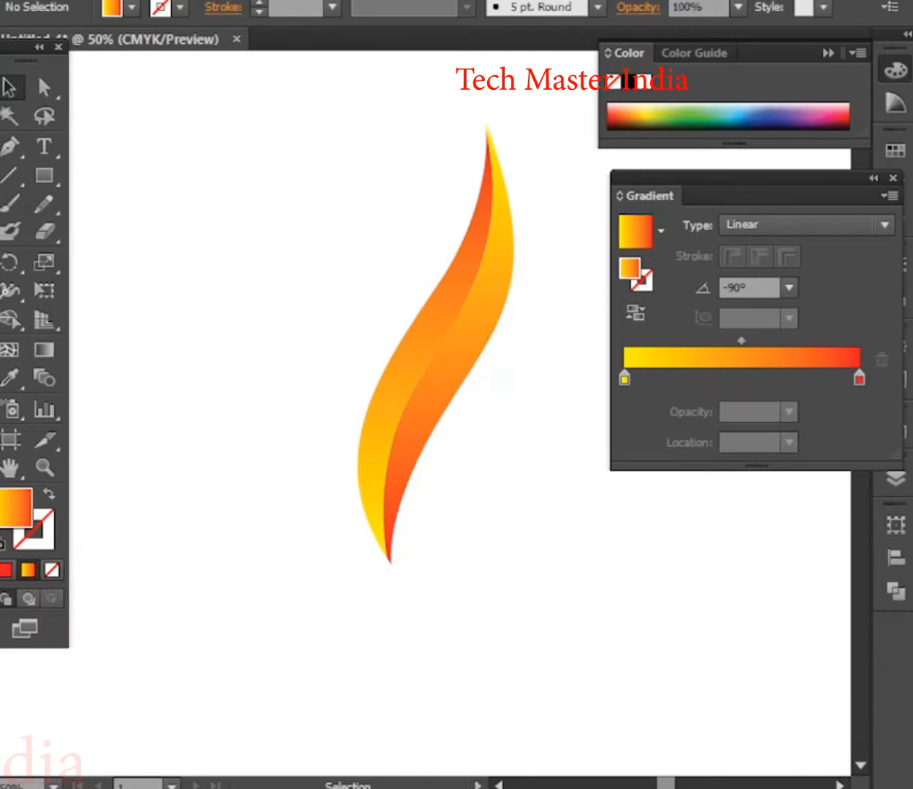
Collapse the colour and gradient settings and dock the gradient settings with the other collapsed panels
left_click(874, 179)
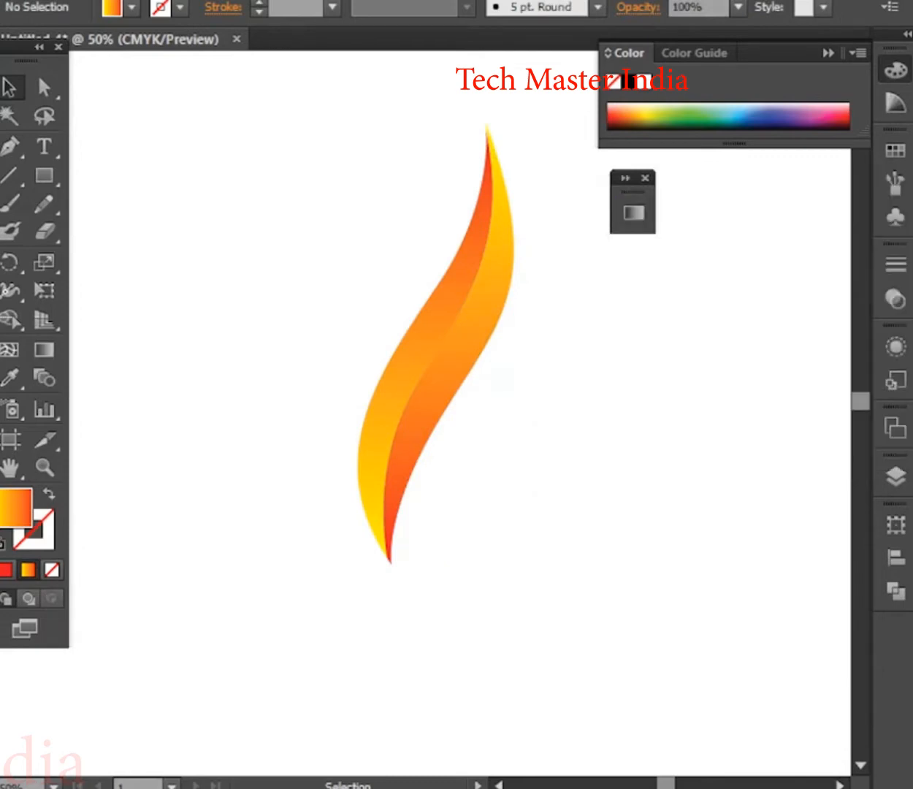
left_click(828, 53)
left_click_drag(633, 177, 884, 620)
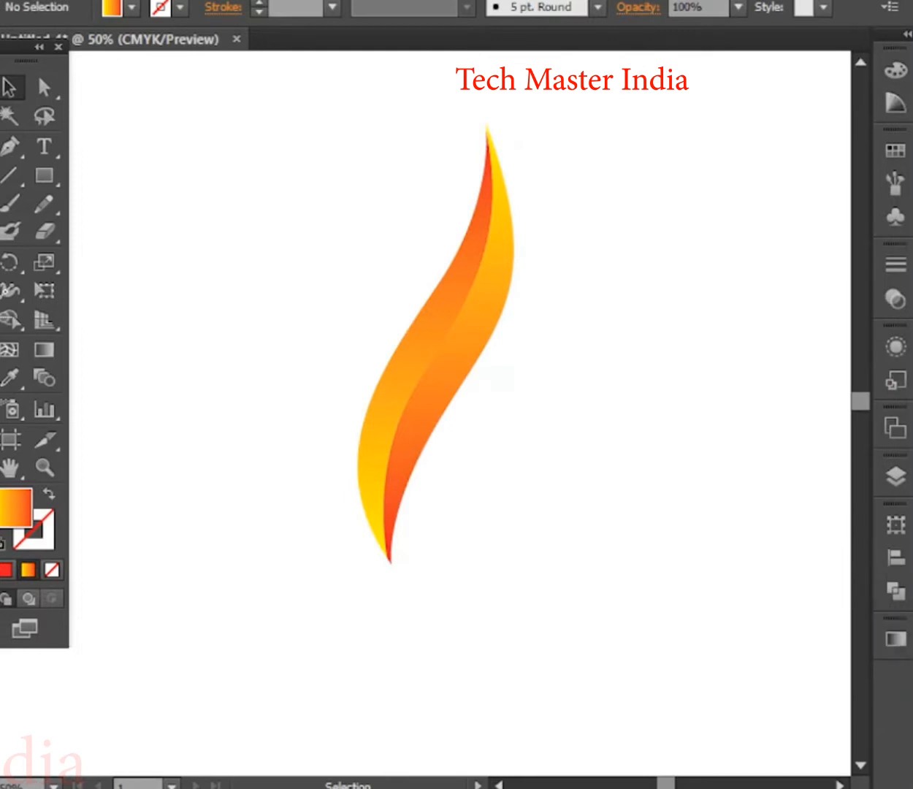
left_click(10, 146)
left_click(387, 512)
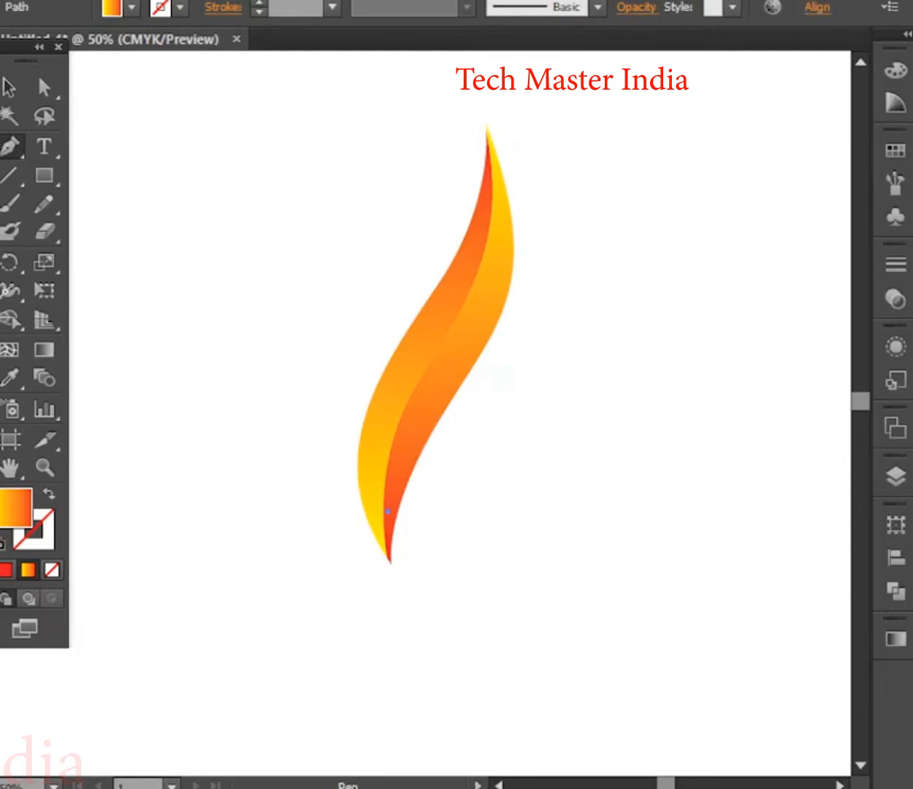
left_click_drag(493, 417, 588, 346)
left_click_drag(683, 335, 699, 409)
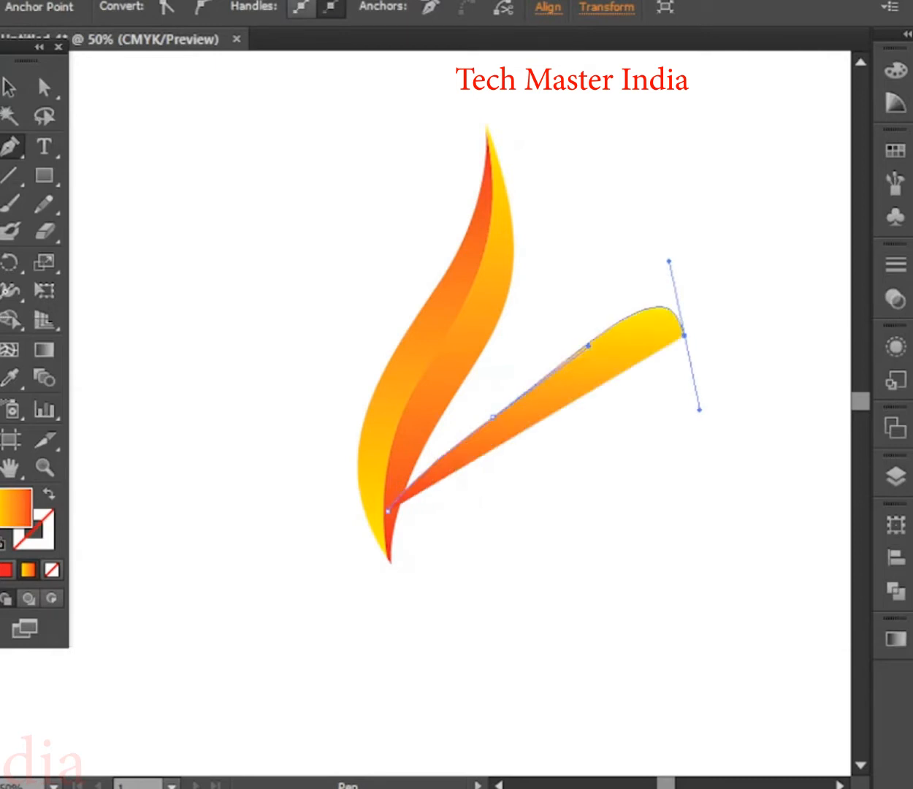
key("v")
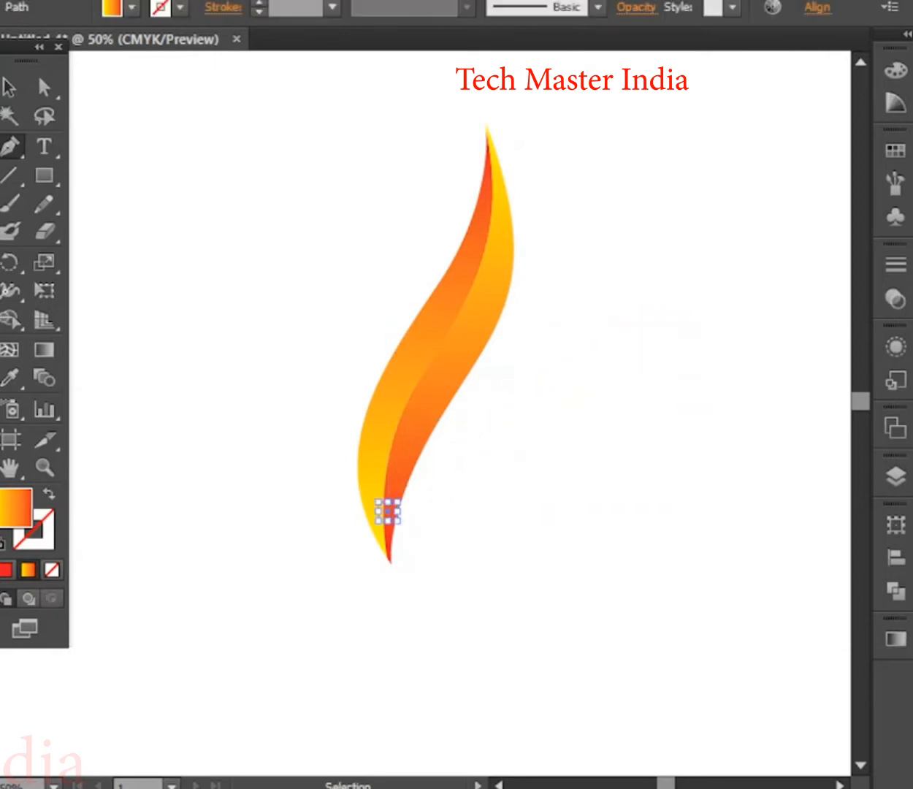
key("ctrl+z")
Group the two flame halves, duplicate the group, and place the copy down and to the right of the original
left_click(9, 87)
left_click_drag(225, 139, 521, 485)
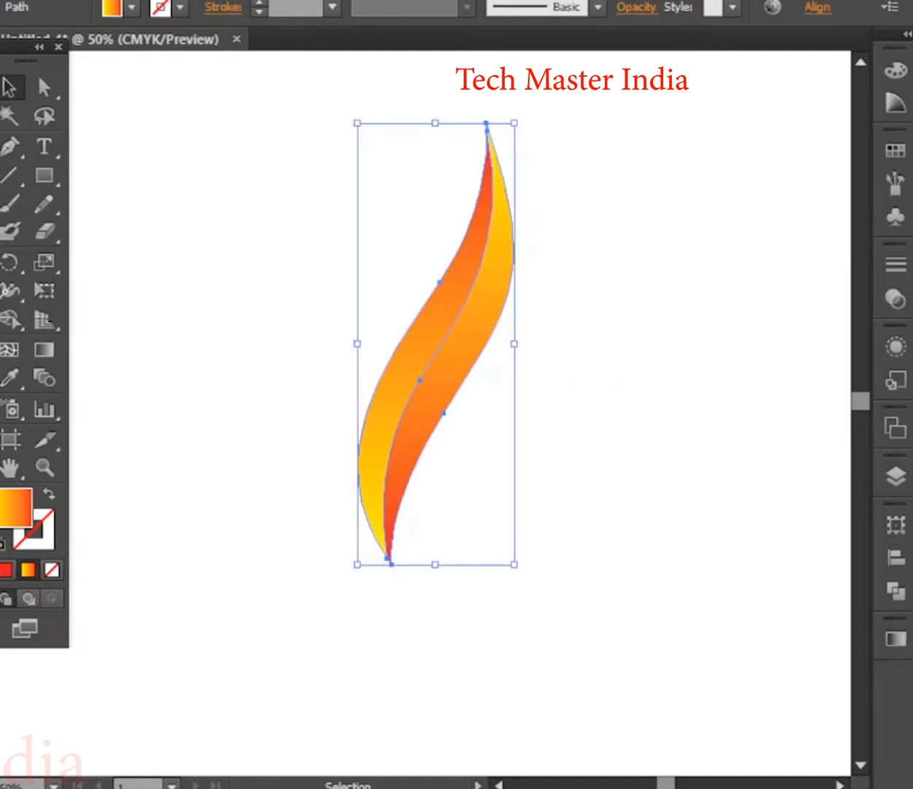
key("ctrl+g")
key("ctrl+c")
key("ctrl+v")
left_click_drag(409, 438, 606, 537)
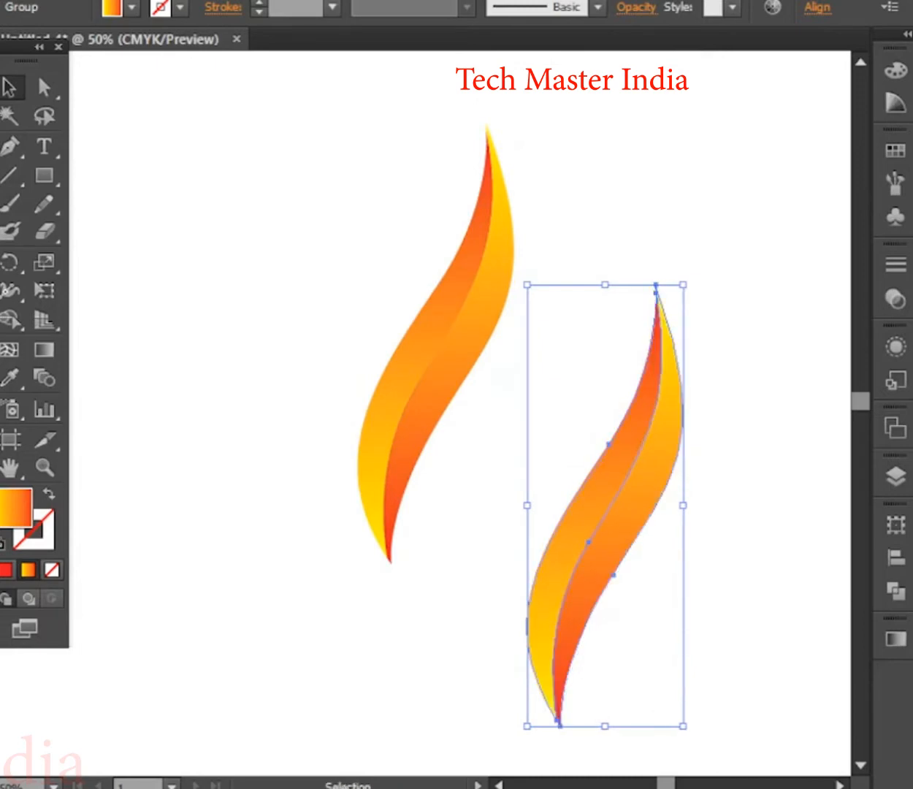
left_click(738, 468)
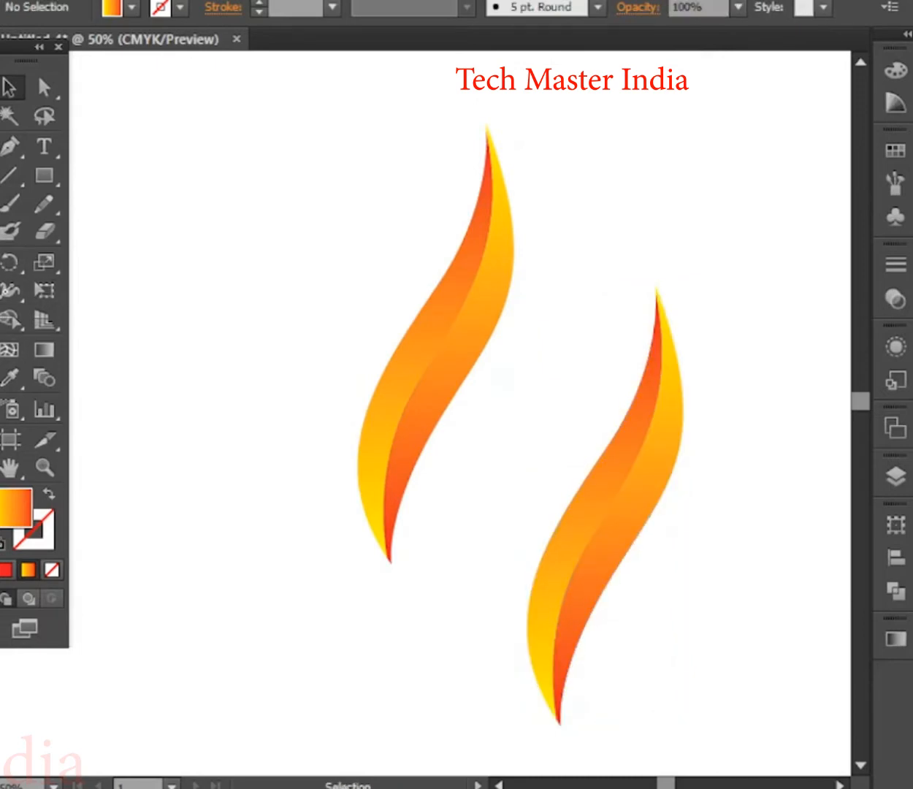
Draw the upper edge of a connecting band with the Pen tool, curving from the left flame's bottom tip to the right flame's top tip
key("p")
left_click(387, 558)
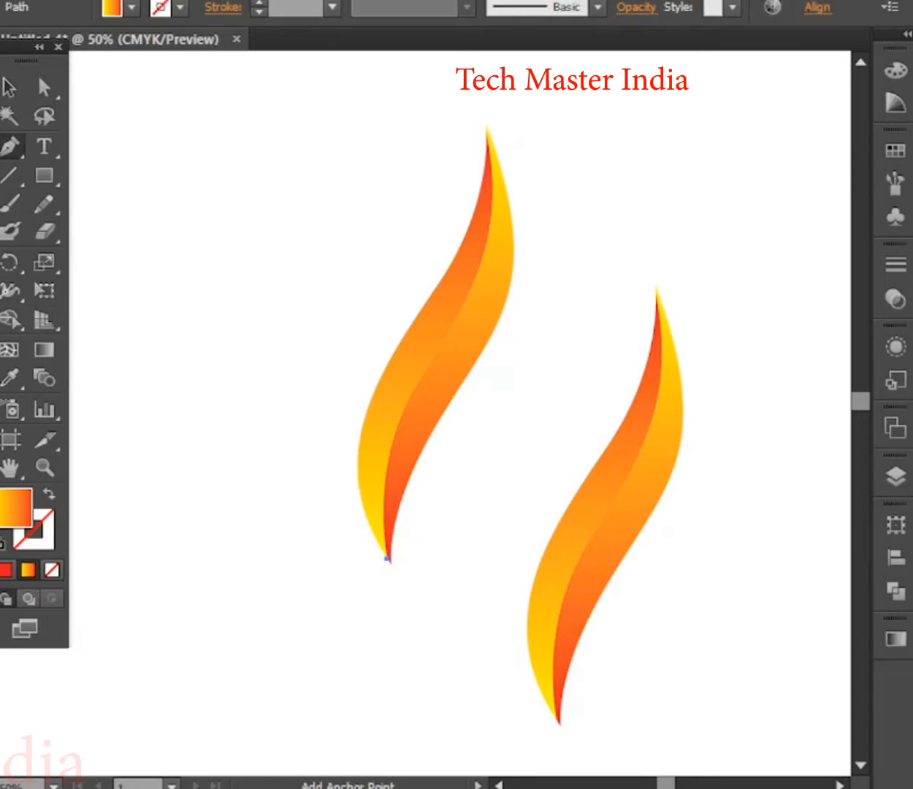
left_click_drag(475, 400, 561, 356)
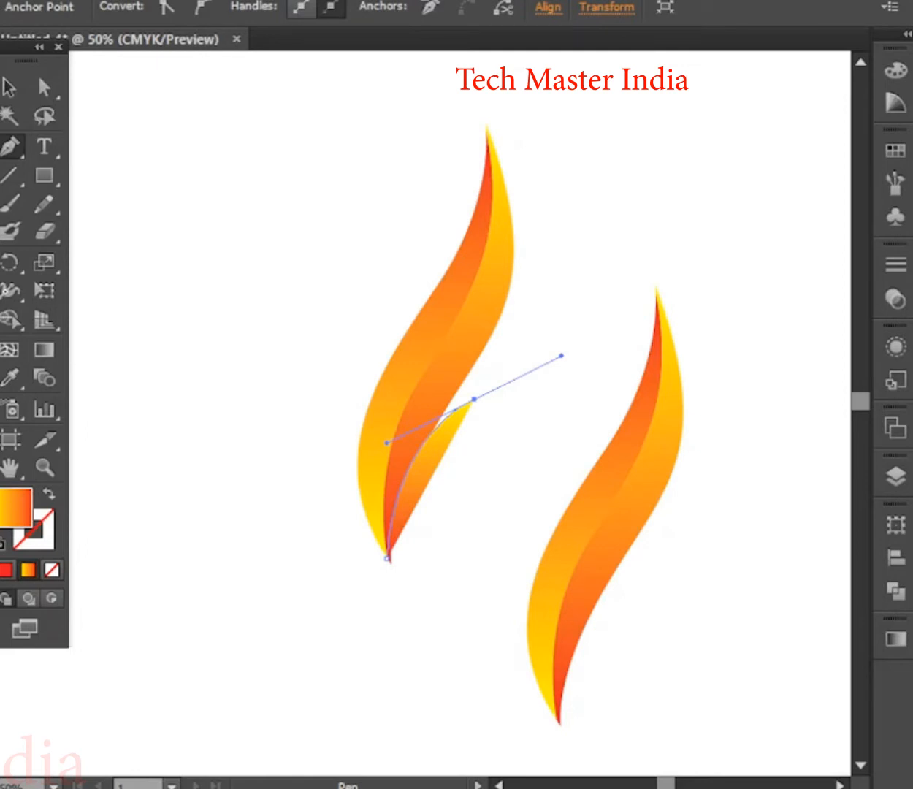
left_click_drag(656, 290, 661, 336)
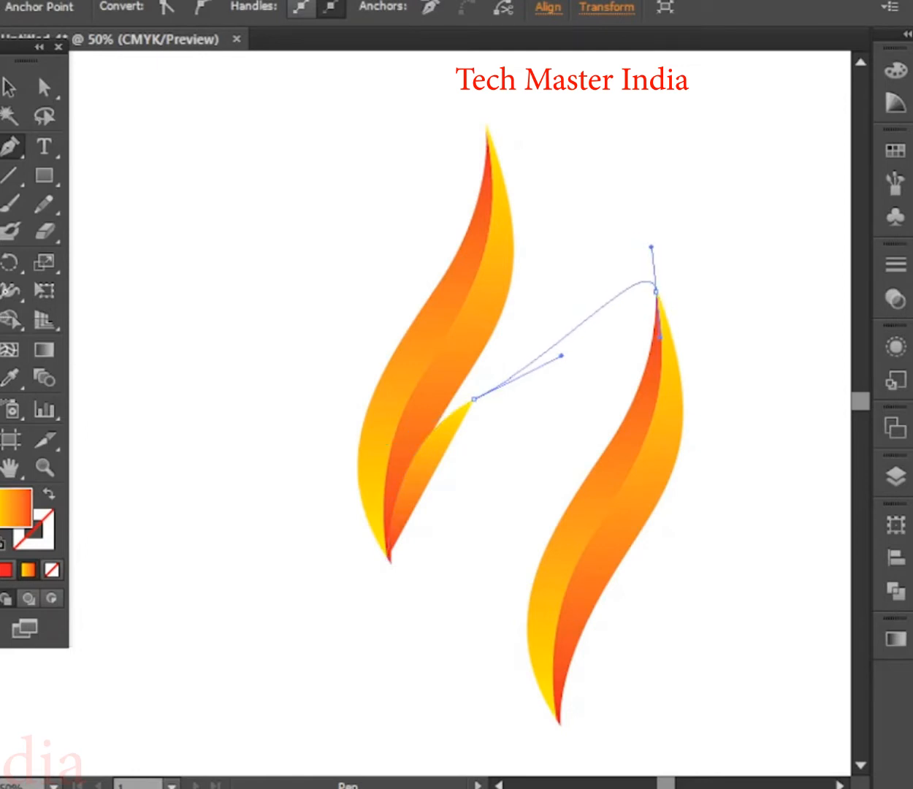
Complete the connecting band with a curved lower edge from the right flame's inner side, closing the path at the left flame's bottom tip
left_click(387, 557)
left_click(656, 377)
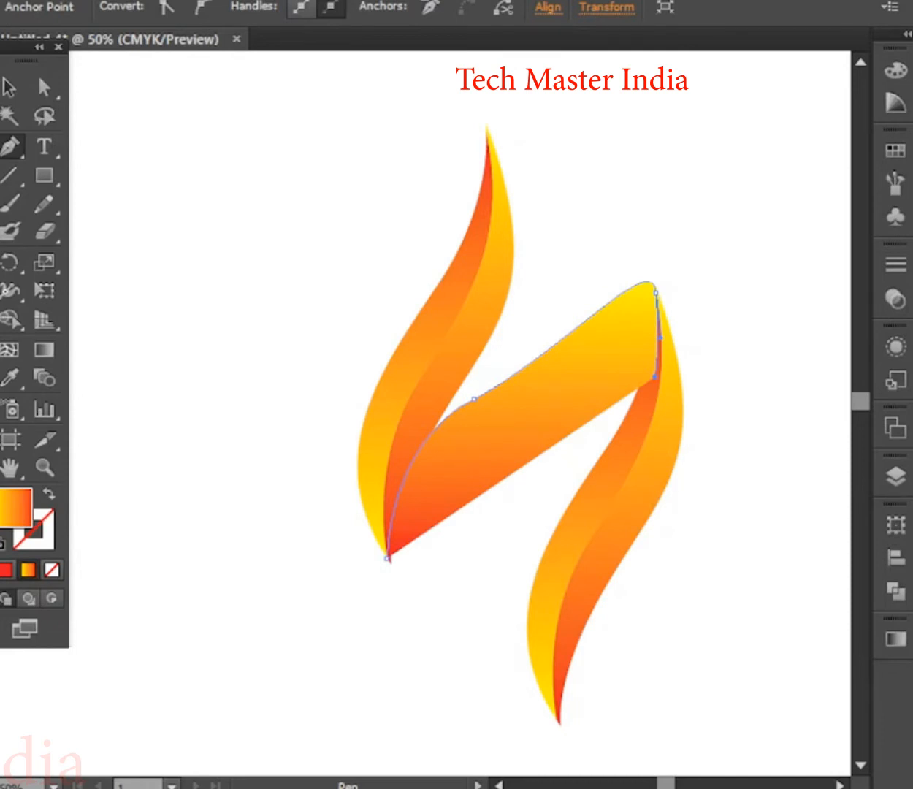
left_click_drag(482, 506, 442, 552)
left_click_drag(415, 588, 414, 590)
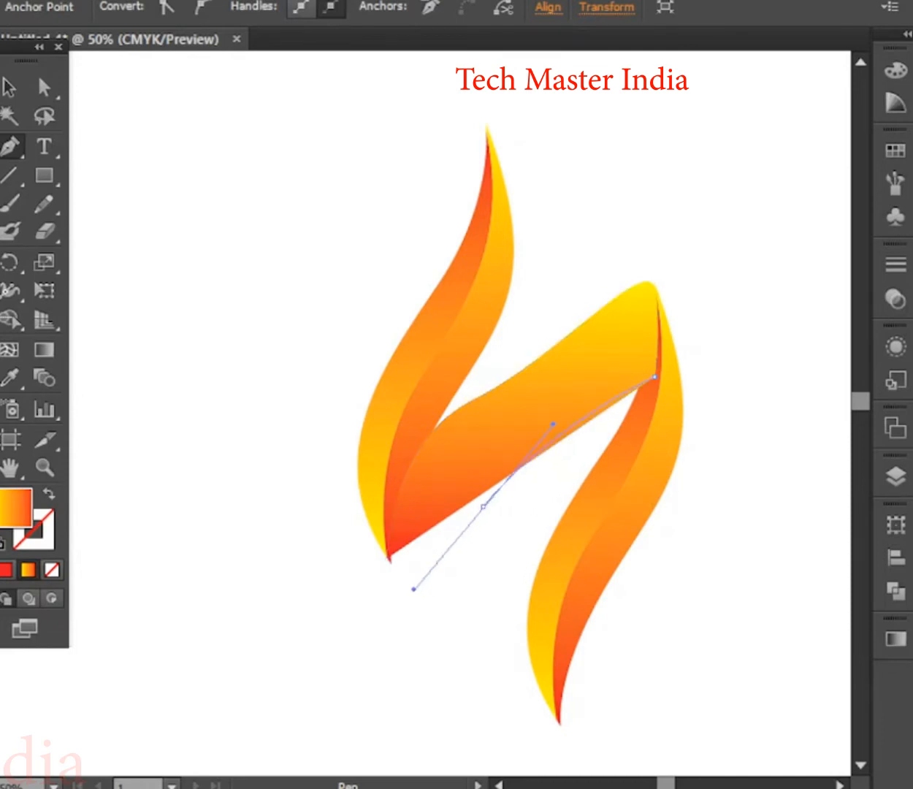
left_click(387, 558)
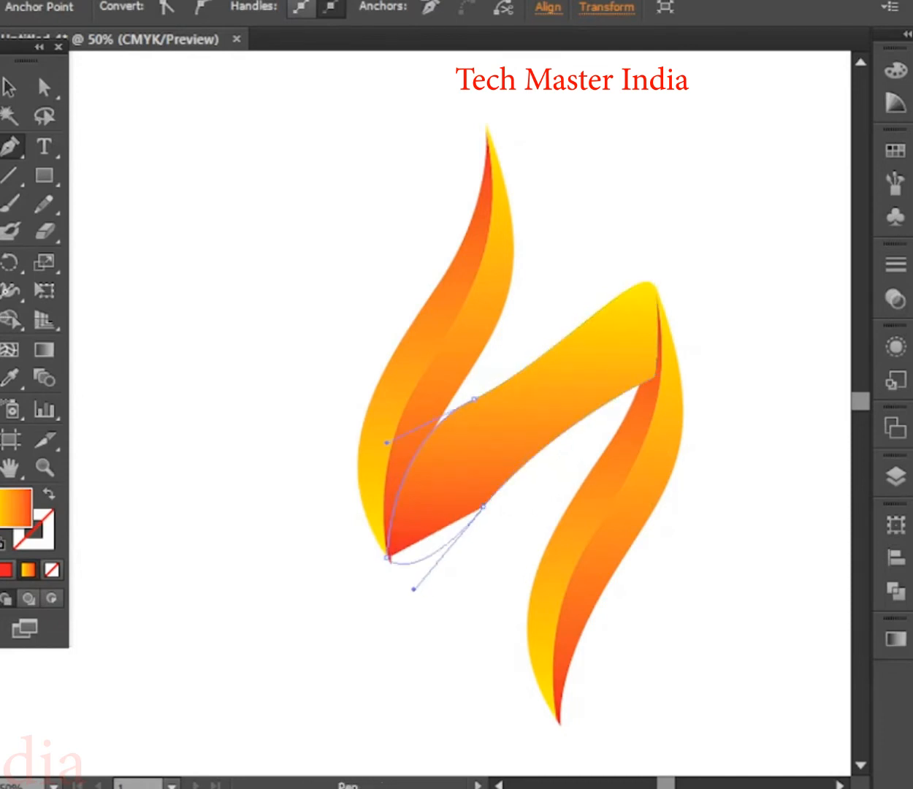
left_click_drag(387, 557, 377, 528)
Nudge the band's lower-left anchor point slightly up and to the left to align with the left flame's bottom tip
scroll(454, 544, "up", 3)
scroll(442, 552, "up", 1)
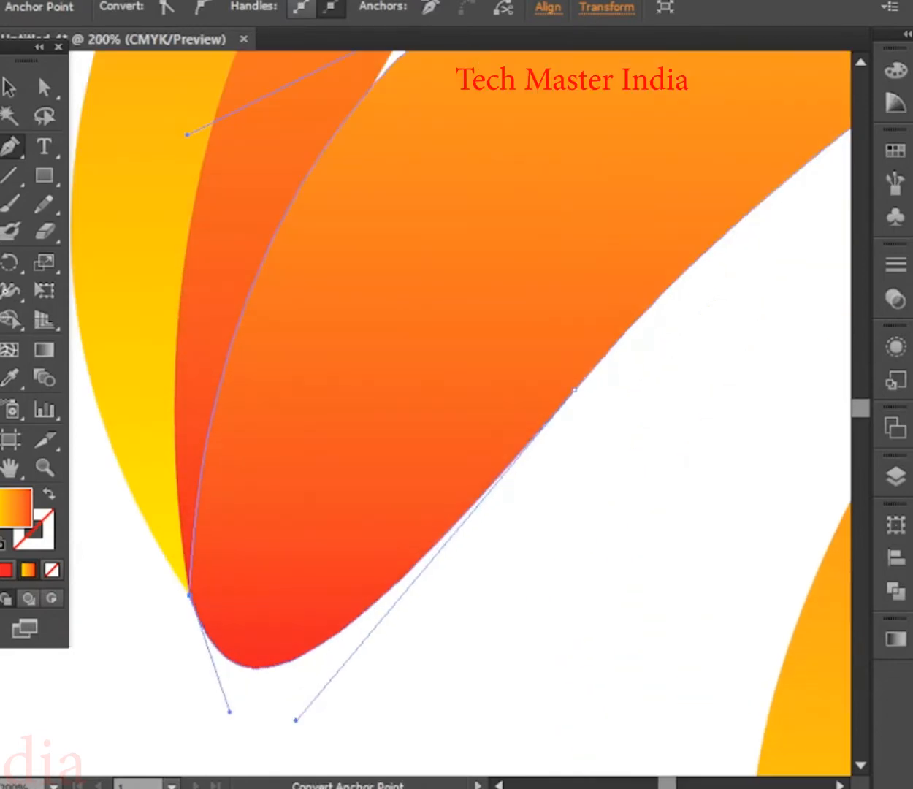
key("a")
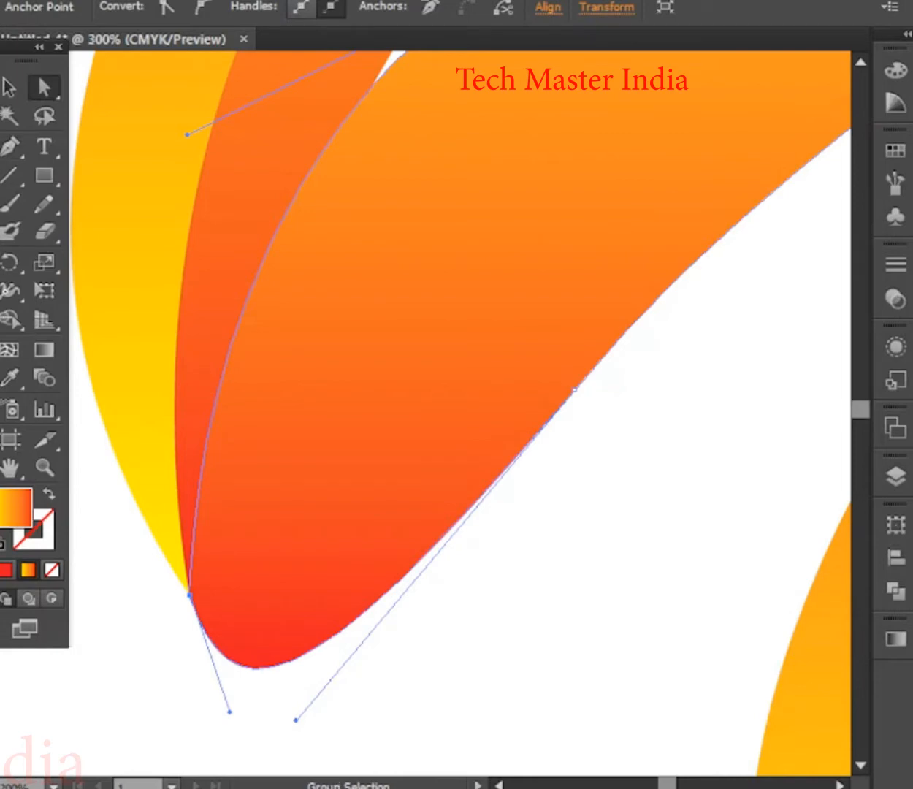
scroll(204, 639, "up", 4)
mouse_move(144, 465)
left_mouse_down()
mouse_move(160, 434)
mouse_move(142, 459)
mouse_move(140, 446)
mouse_move(142, 460)
left_mouse_up()
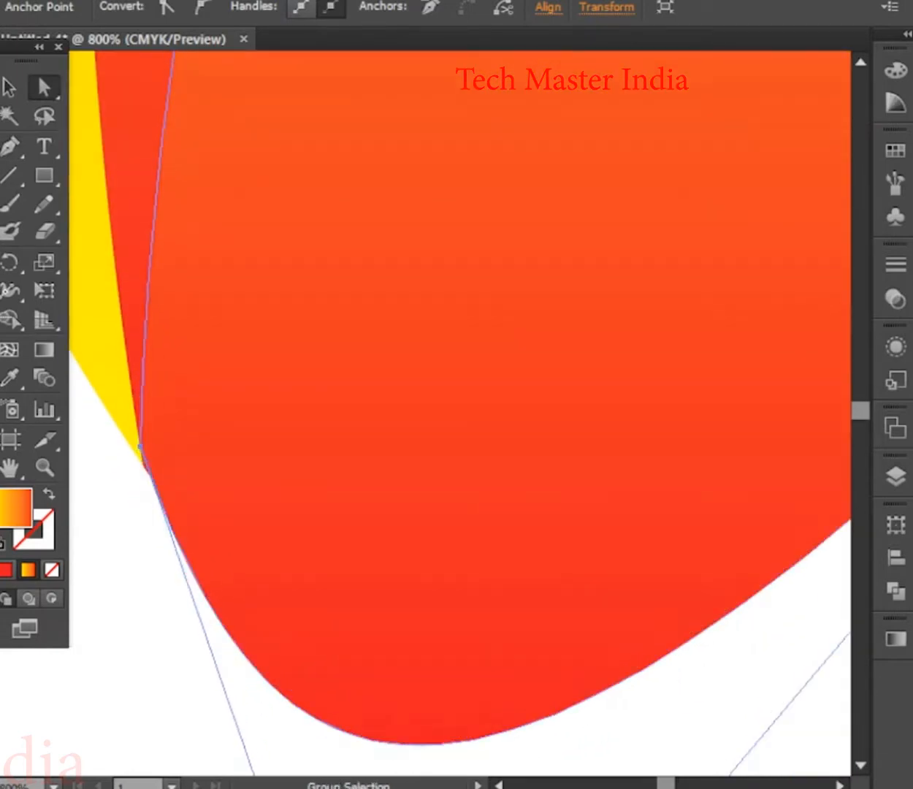
Reshape the connecting band by moving its upper-edge anchor down-left along the left flame, adjusting its handle, and shifting the lower-edge anchor up and right
scroll(194, 459, "down", 7)
scroll(286, 304, "up", 3)
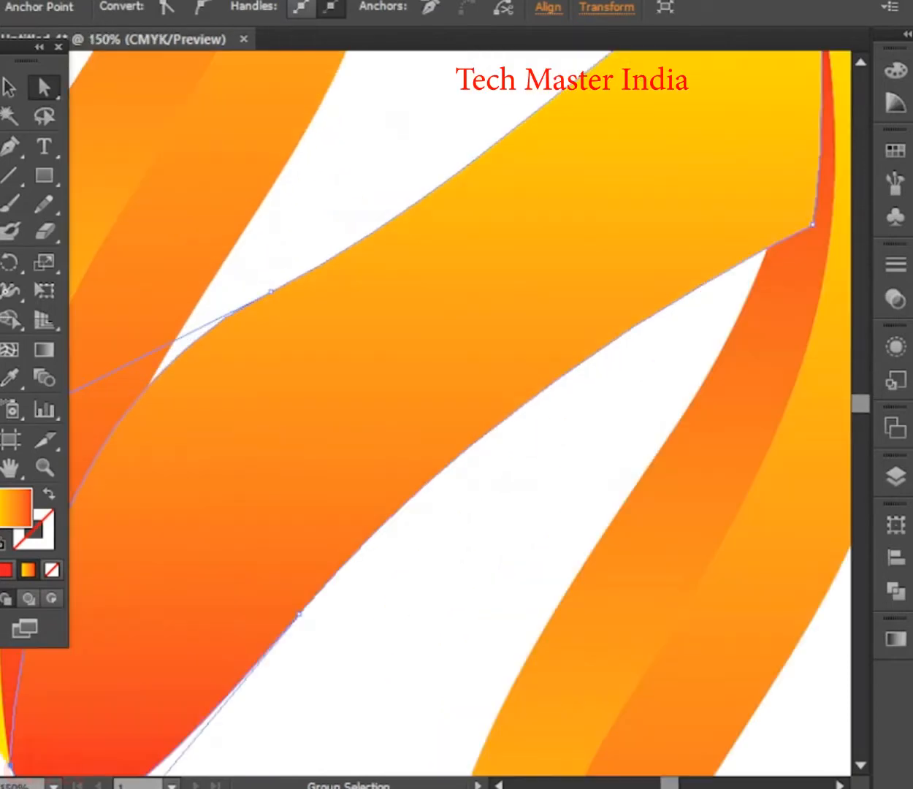
left_click_drag(271, 292, 133, 379)
left_click_drag(394, 250, 467, 182)
scroll(514, 181, "down", 2)
scroll(244, 609, "up", 1)
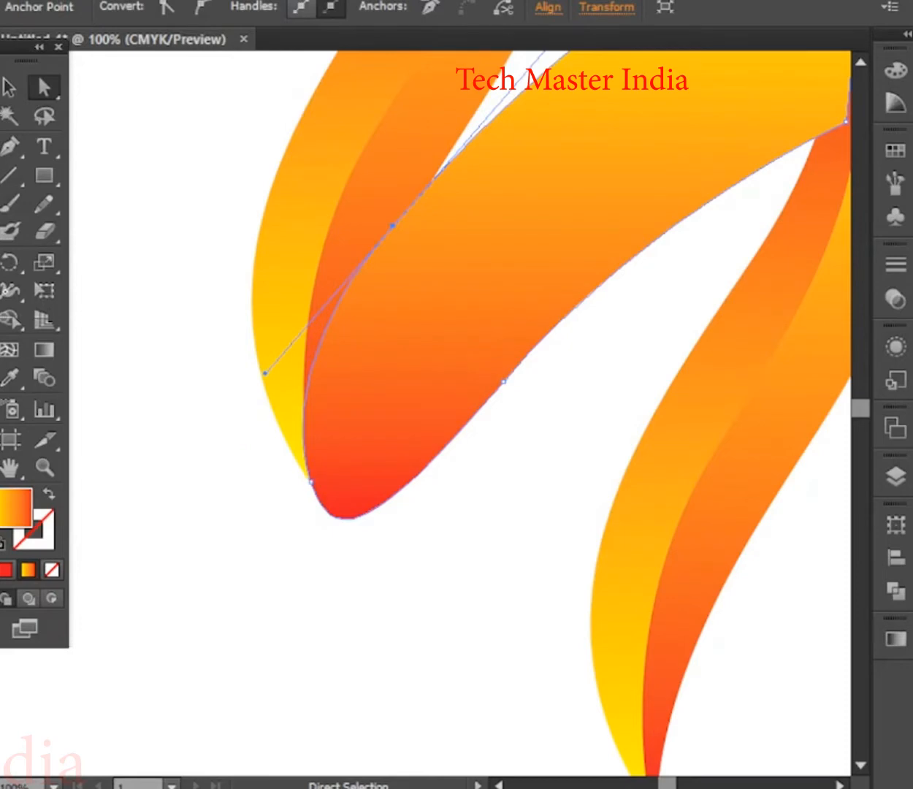
left_click_drag(503, 381, 534, 337)
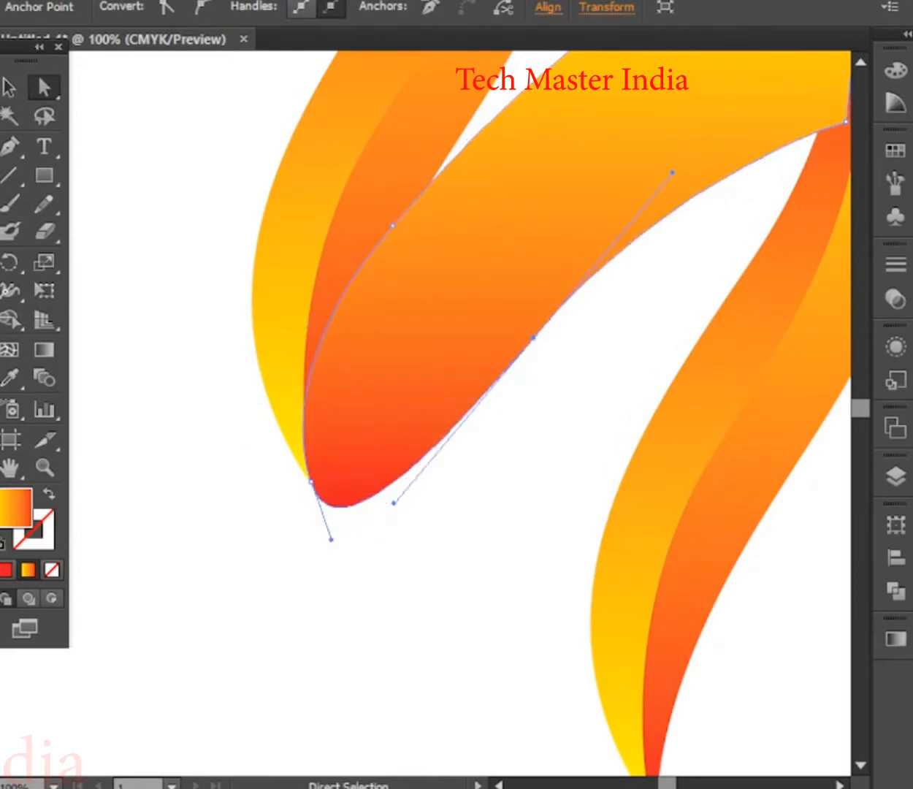
Send the connecting band to the back, behind both flames
key("v")
right_click(441, 261)
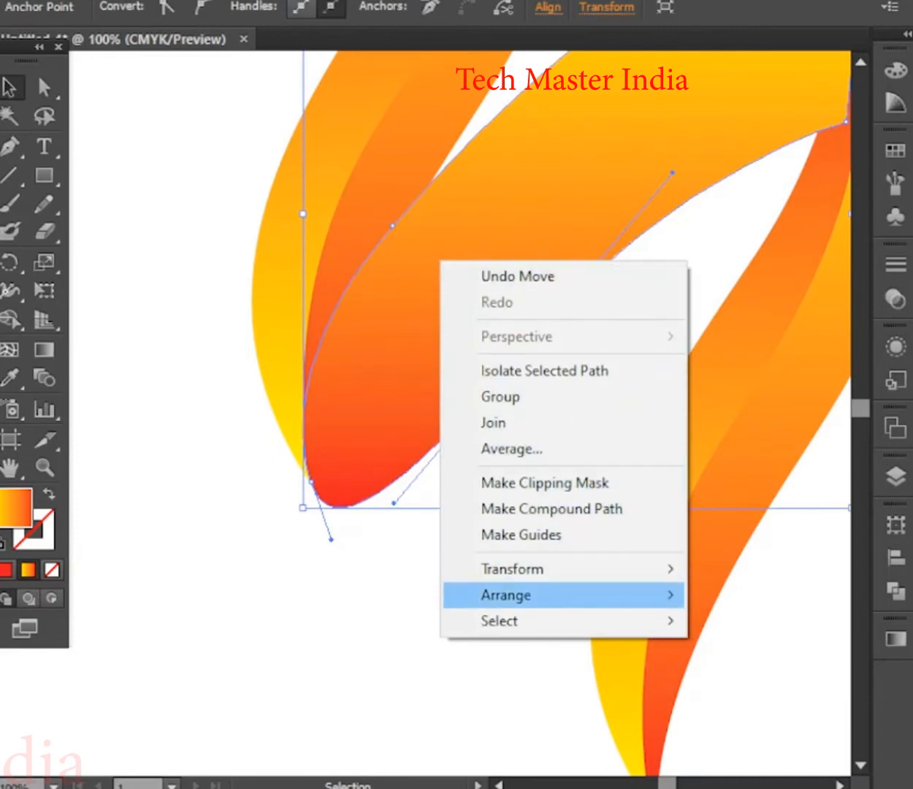
mouse_move(506, 595)
left_click(762, 673)
key("ctrl+minus")
key("ctrl+minus")
key("ctrl+minus")
key("ctrl+minus")
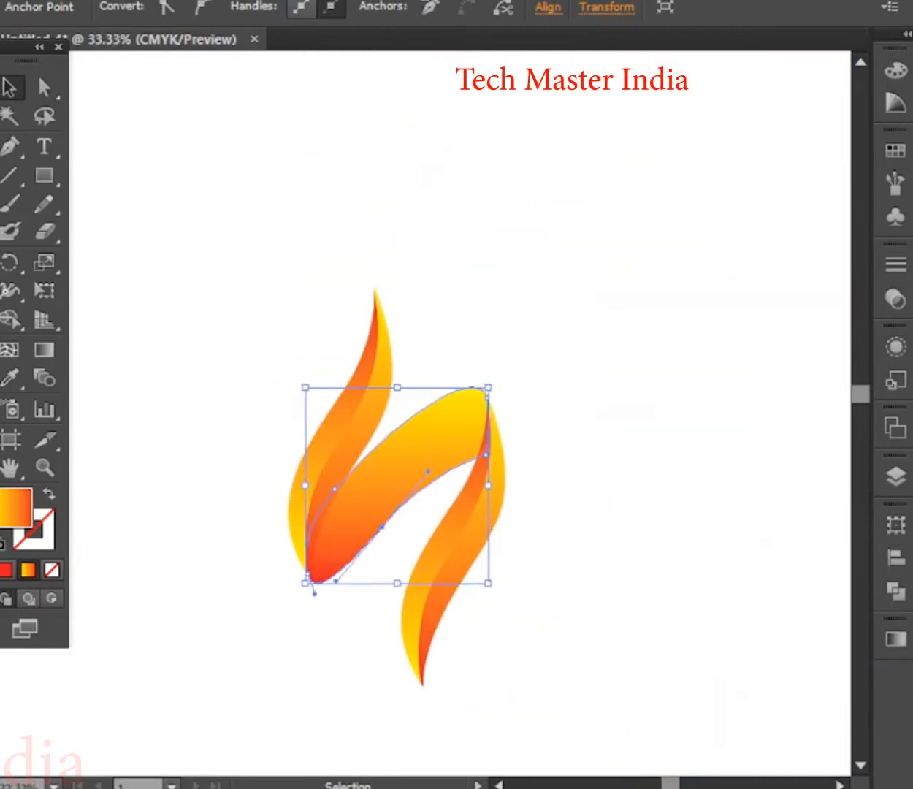
Adjust the band's curve near the right flame's top tip so the two shapes meet without a gap
key("ctrl+shift+a")
key("ctrl+plus")
key("ctrl+plus")
key("ctrl+plus")
scroll(543, 264, "up", 3)
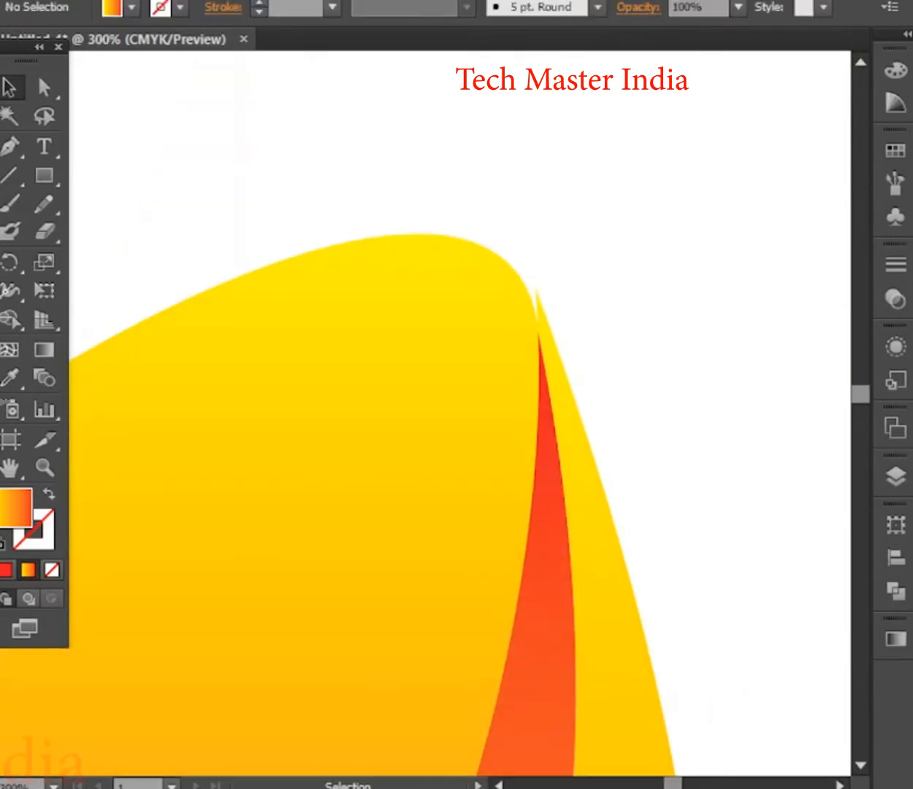
left_click(504, 314)
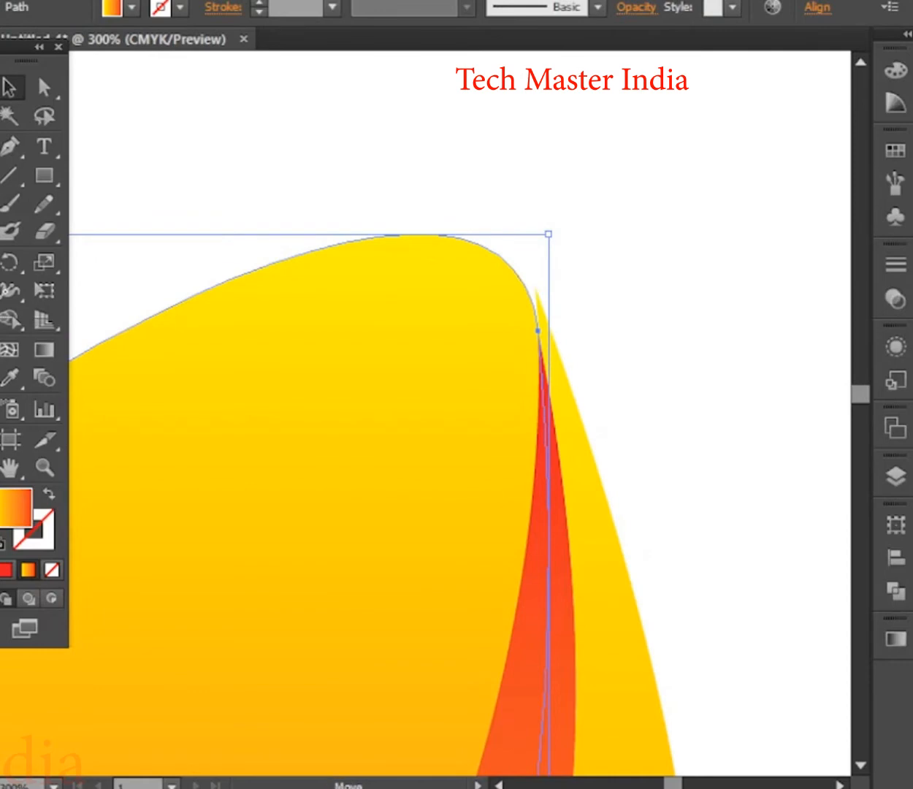
key("a")
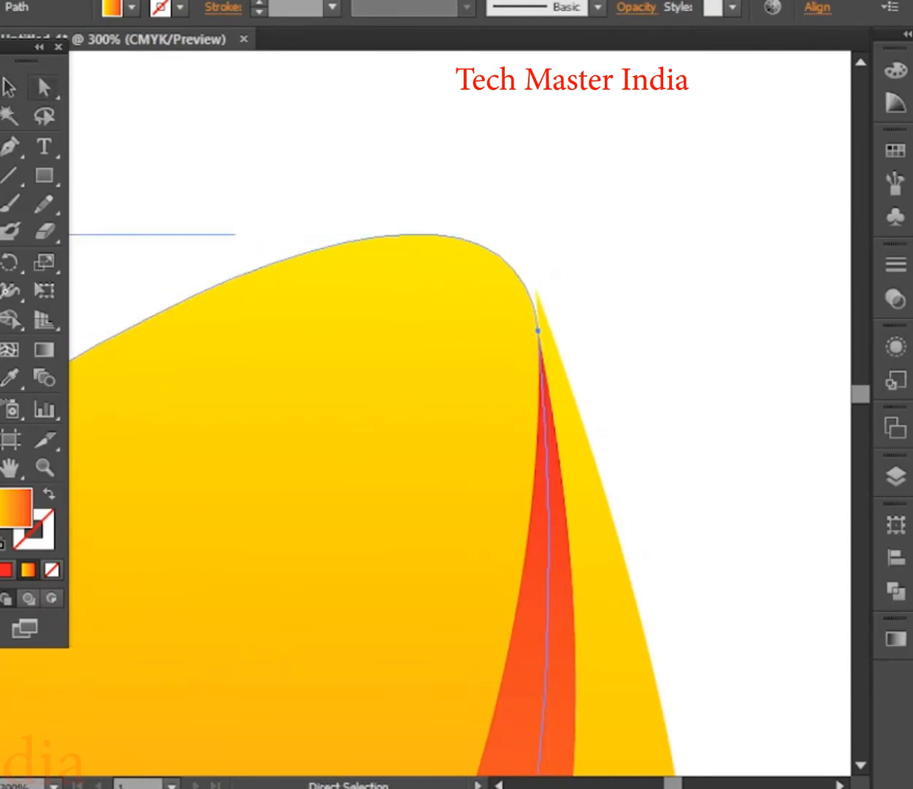
left_click_drag(409, 234, 410, 211)
left_click_drag(543, 309, 542, 315)
scroll(565, 295, "down", 4)
scroll(559, 298, "down", 1)
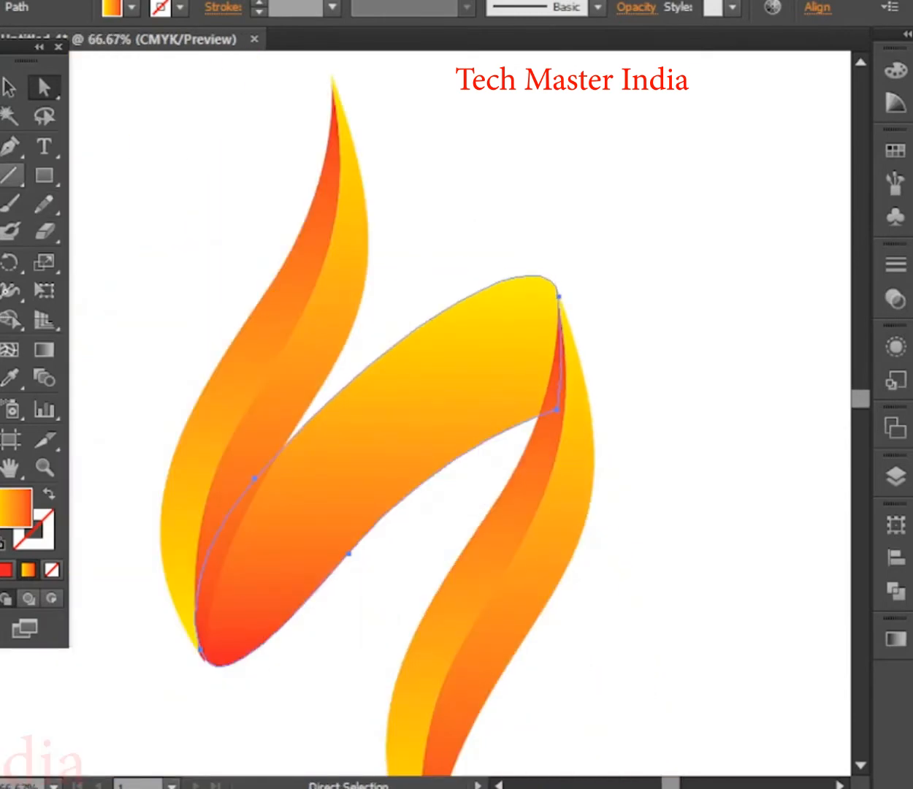
Draw a curved open path lengthwise across the band, extending past both ends, and swap its fill and stroke
key("p")
left_click(170, 661)
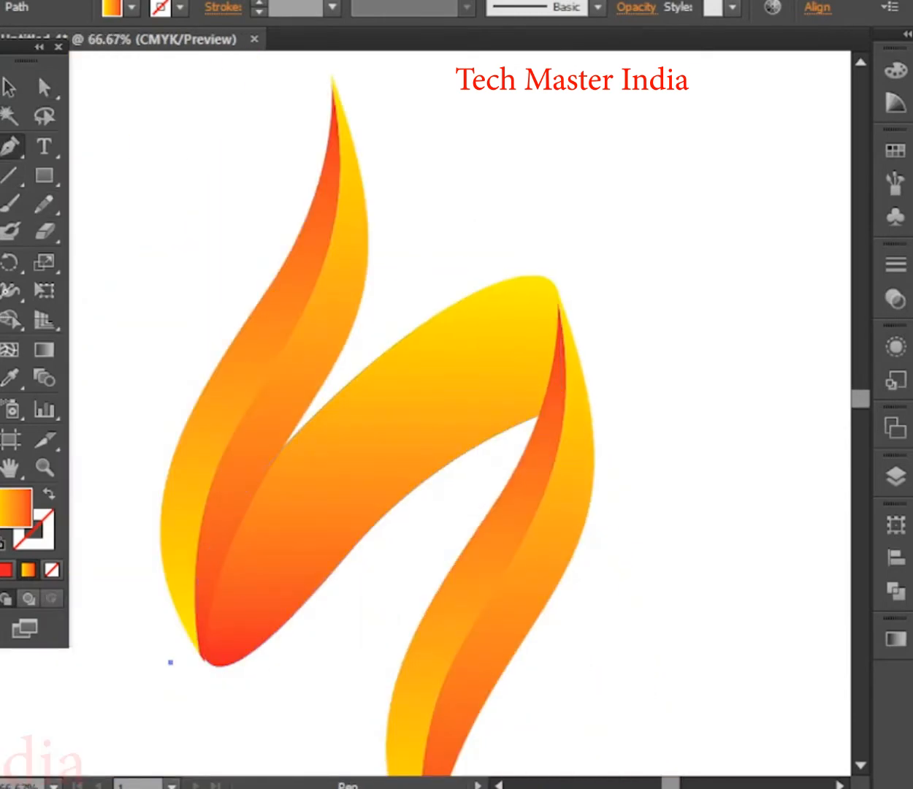
left_click_drag(626, 323, 806, 353)
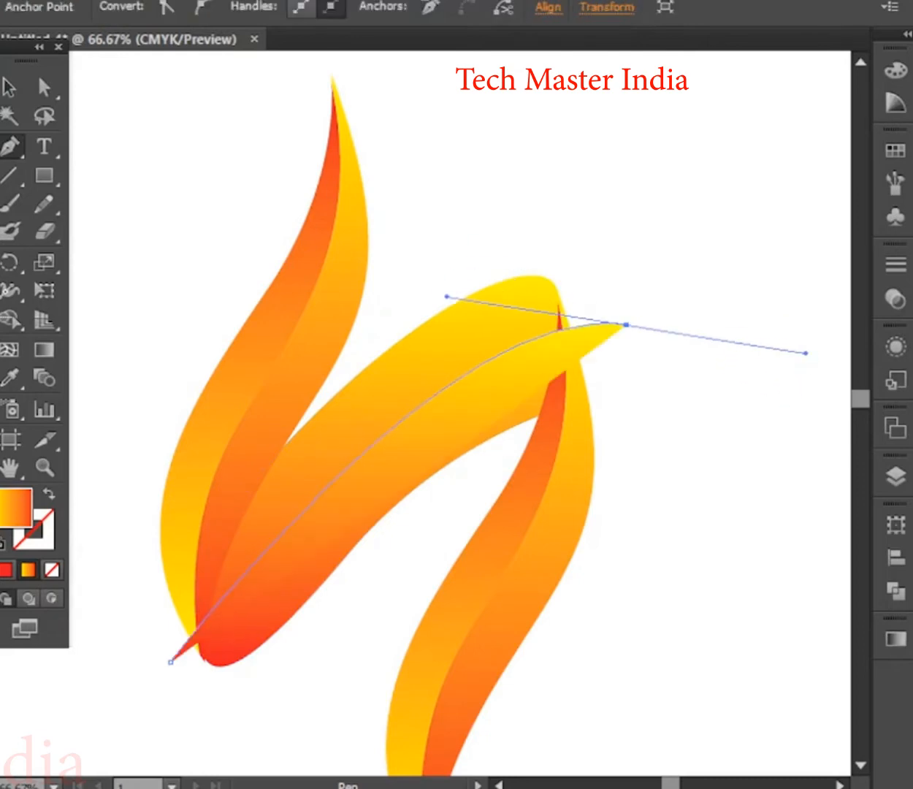
key("v")
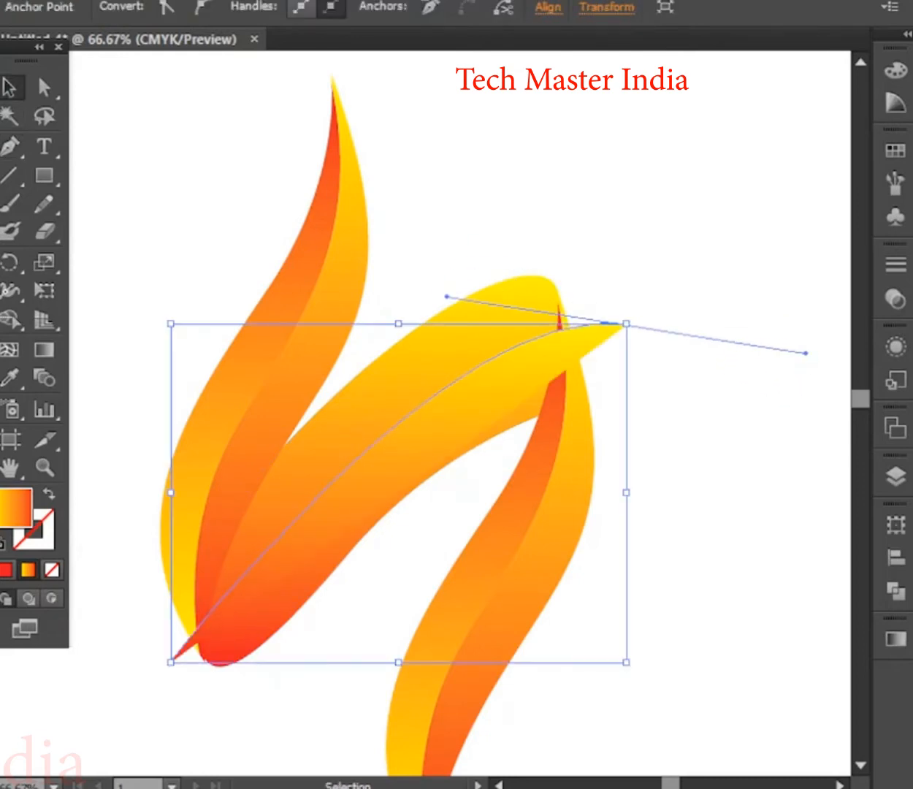
key("shift+x")
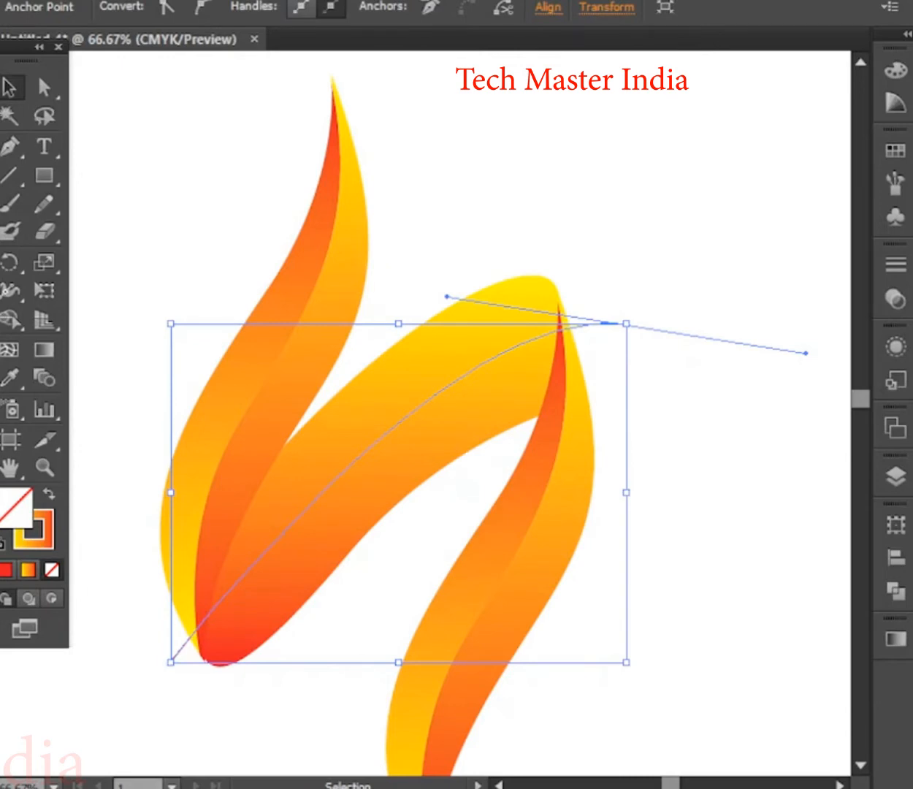
Set the stroke weight of the curve crossing the band to 12 pt
left_click(402, 460)
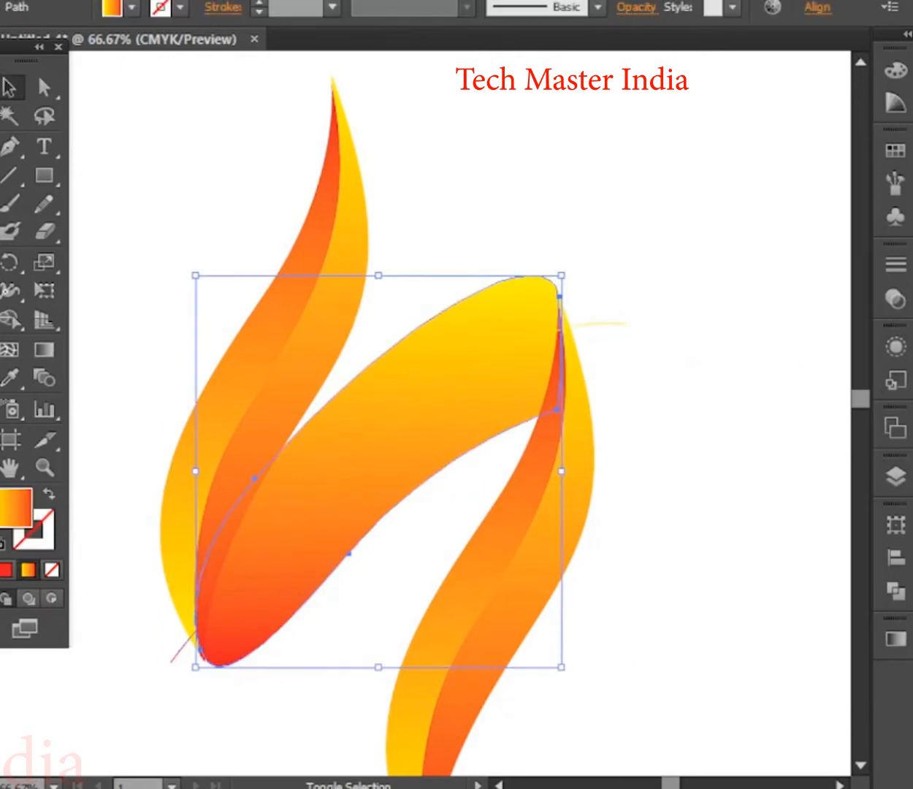
left_click(609, 323)
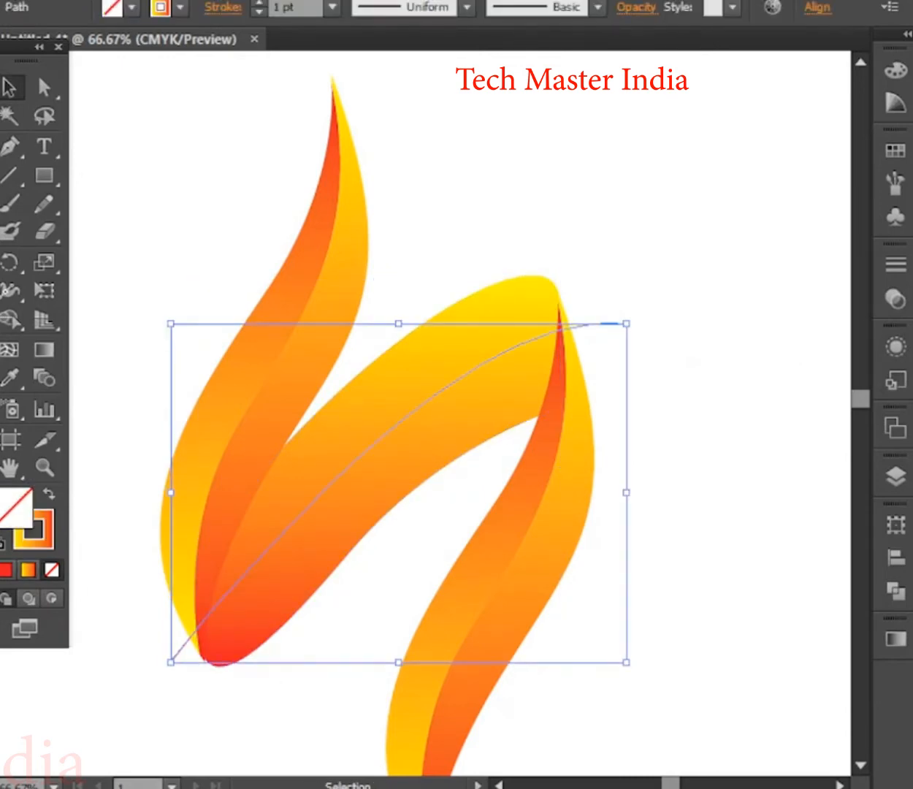
left_click(332, 7)
left_click(358, 362)
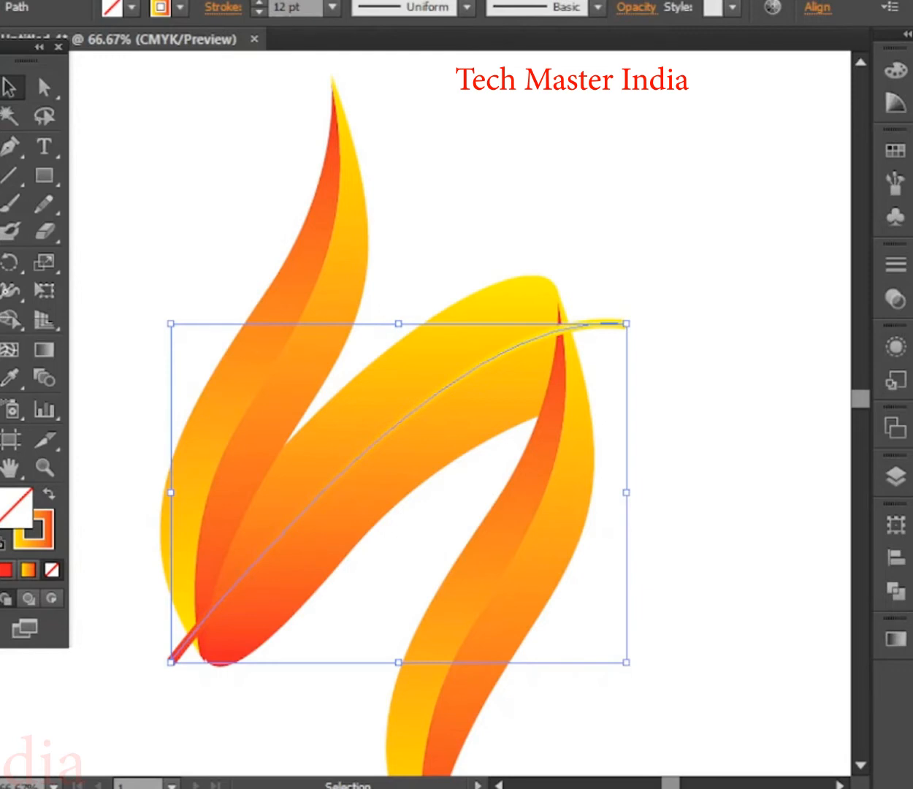
left_click(679, 366)
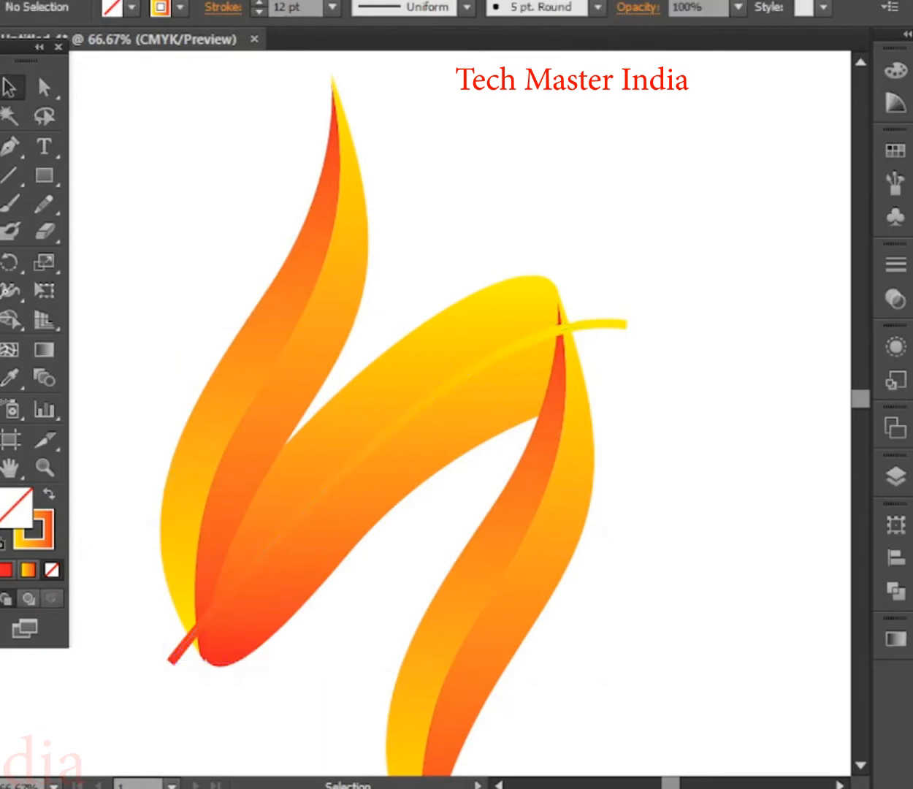
Split the band into upper and lower halves along the crossing curve with the Shape Builder tool
left_click(603, 324)
left_click(468, 416, "shift")
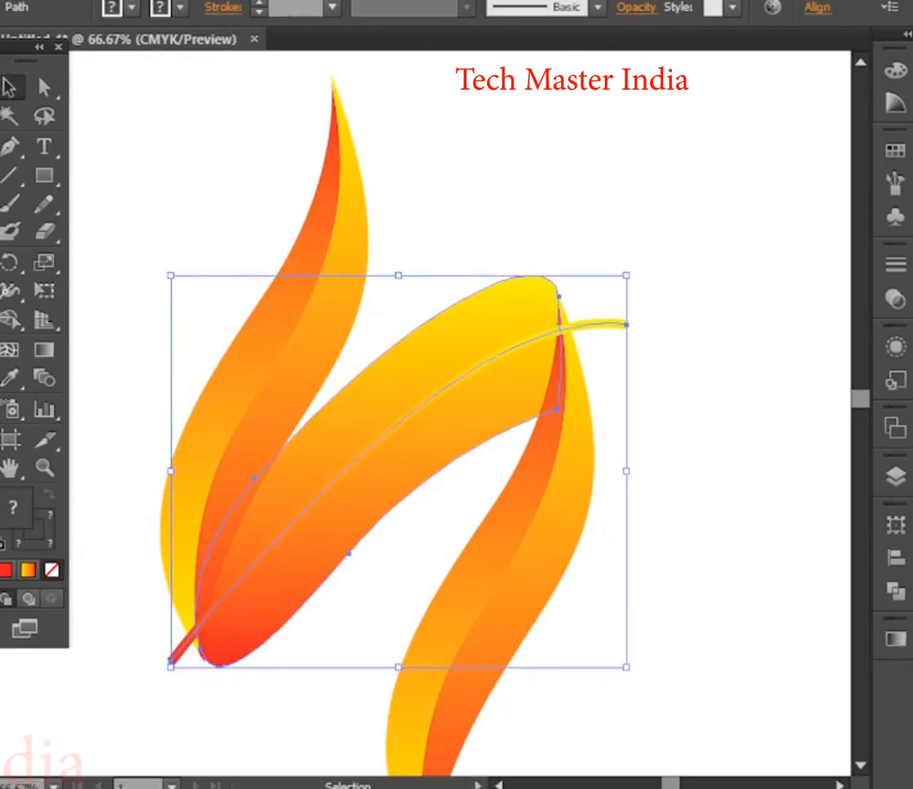
left_click(11, 319)
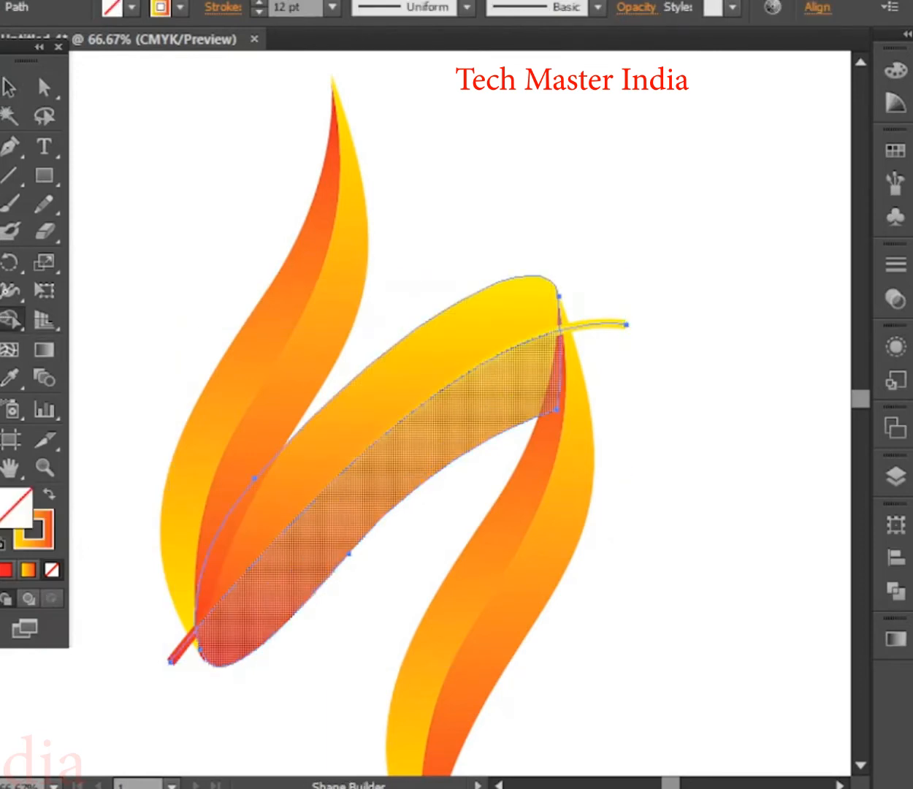
left_click(409, 373, "alt")
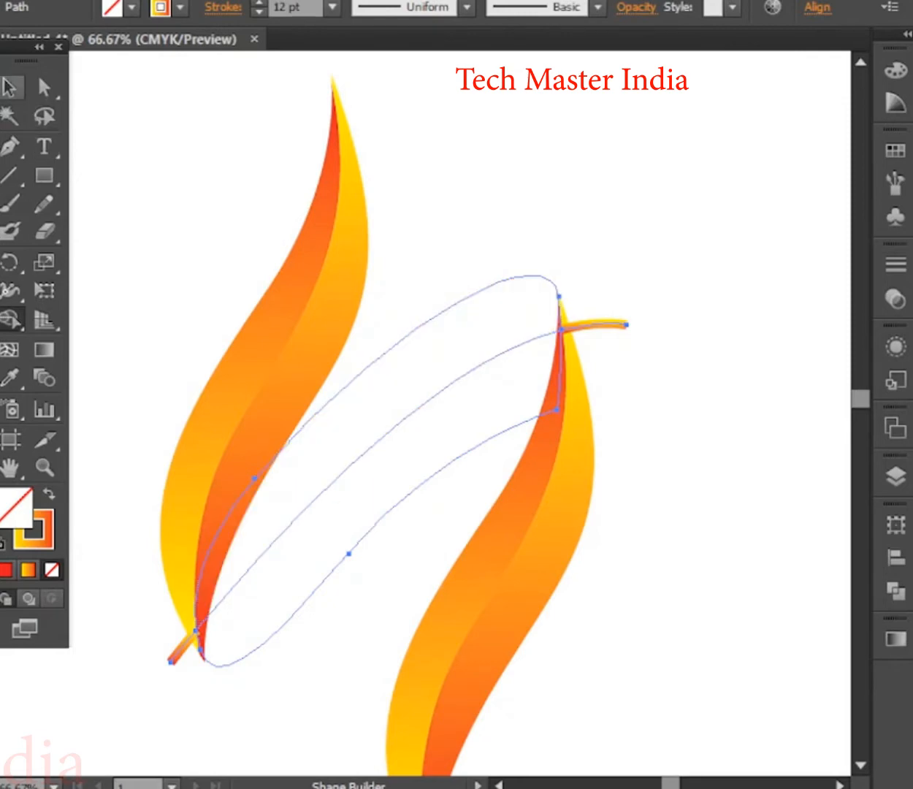
left_click(8, 86)
key("Up")
key("Up")
key("Up")
key("Up")
key("Up")
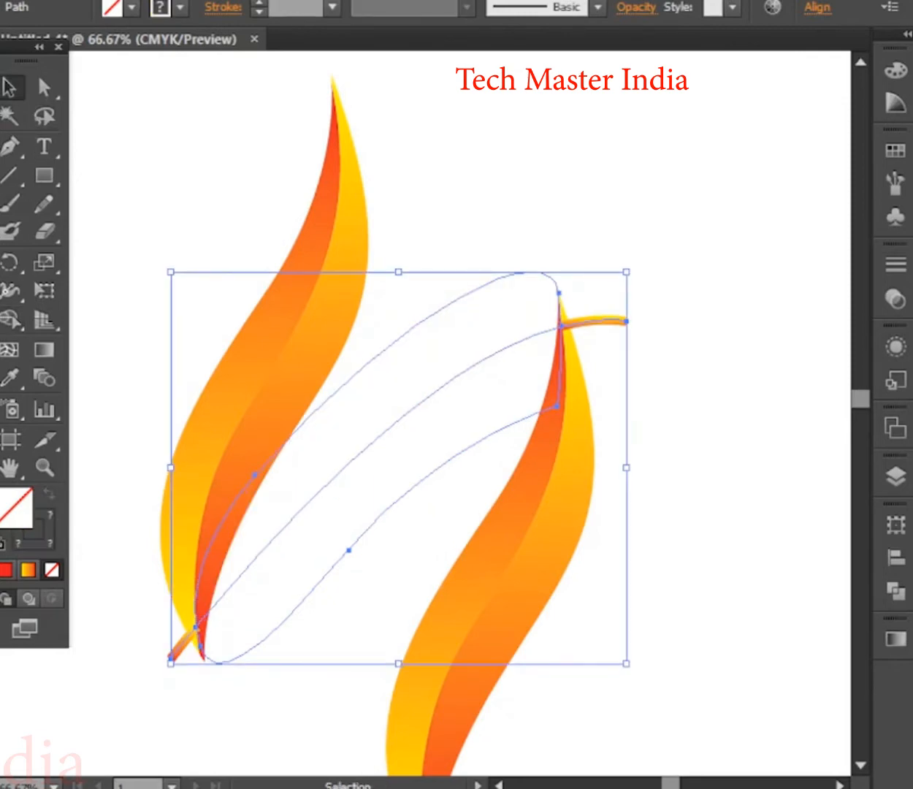
key("ctrl+shift+a")
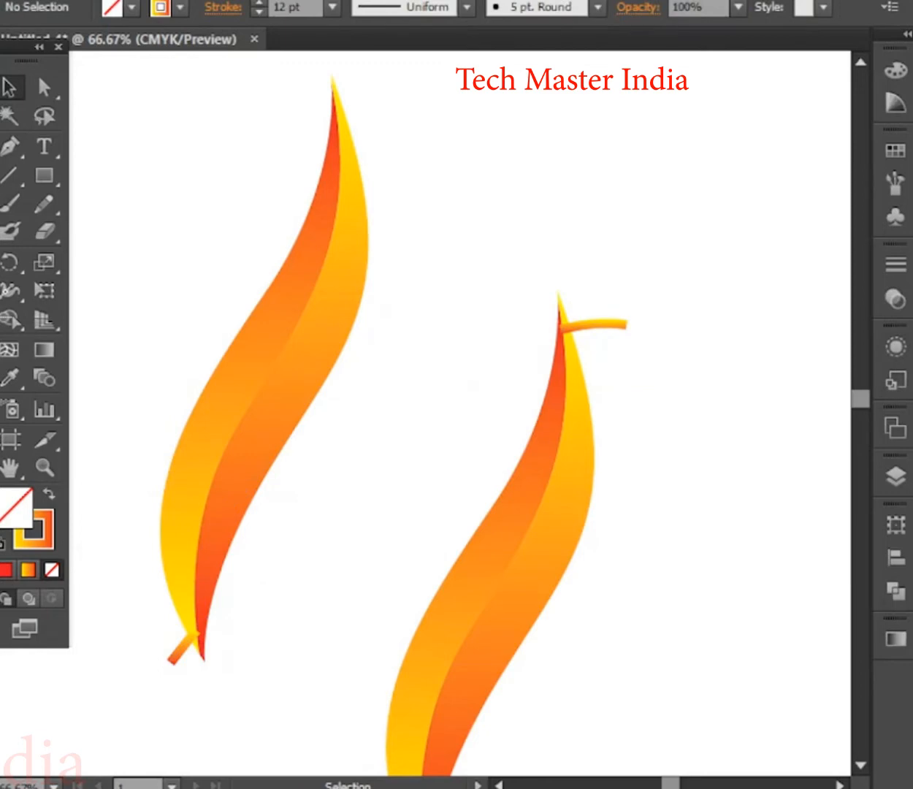
Delete the two leftover stroke ends sticking out beyond the right flame's top and the left flame's bottom
left_click(596, 322)
key("Delete")
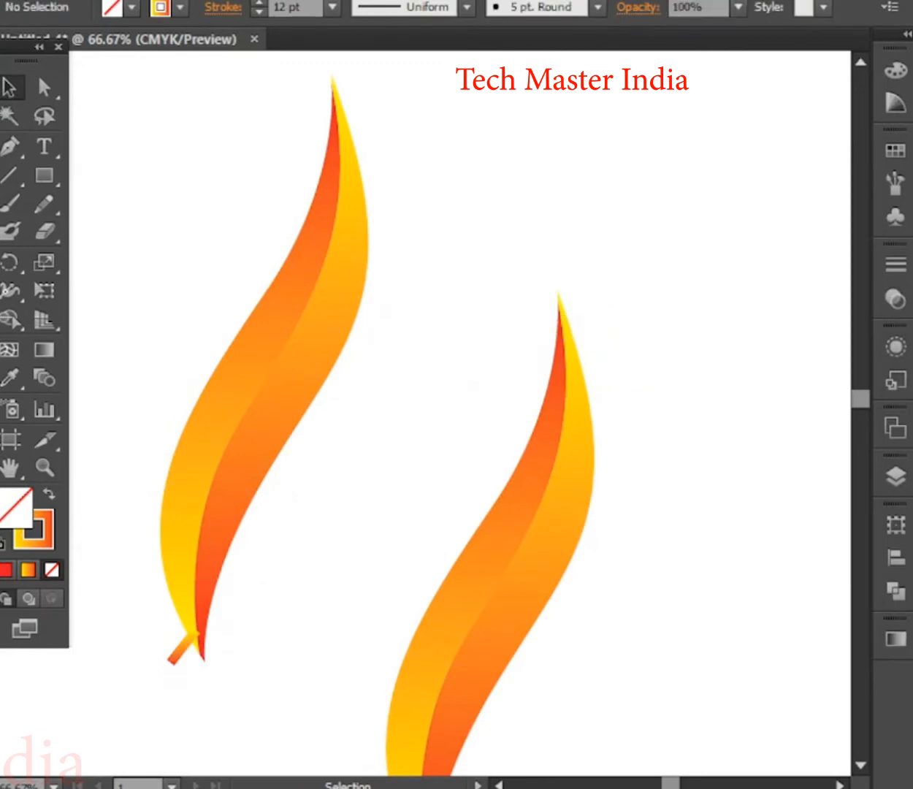
left_click_drag(151, 666, 191, 612)
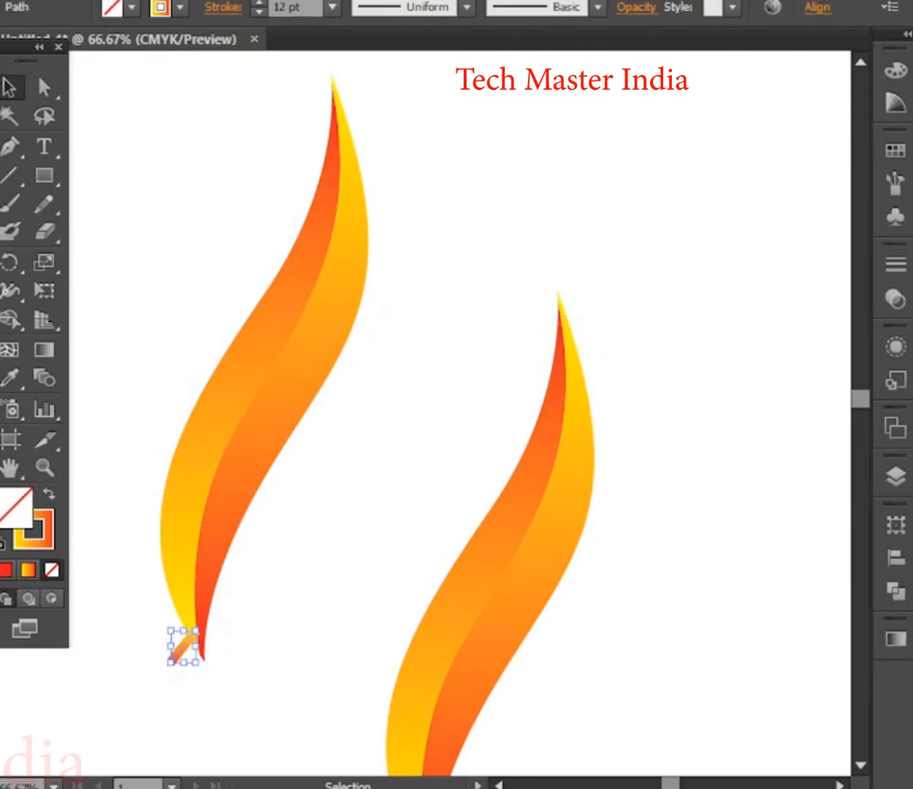
key("Delete")
Fill both halves of the band with the linear yellow-to-red gradient
left_click_drag(422, 252, 374, 559)
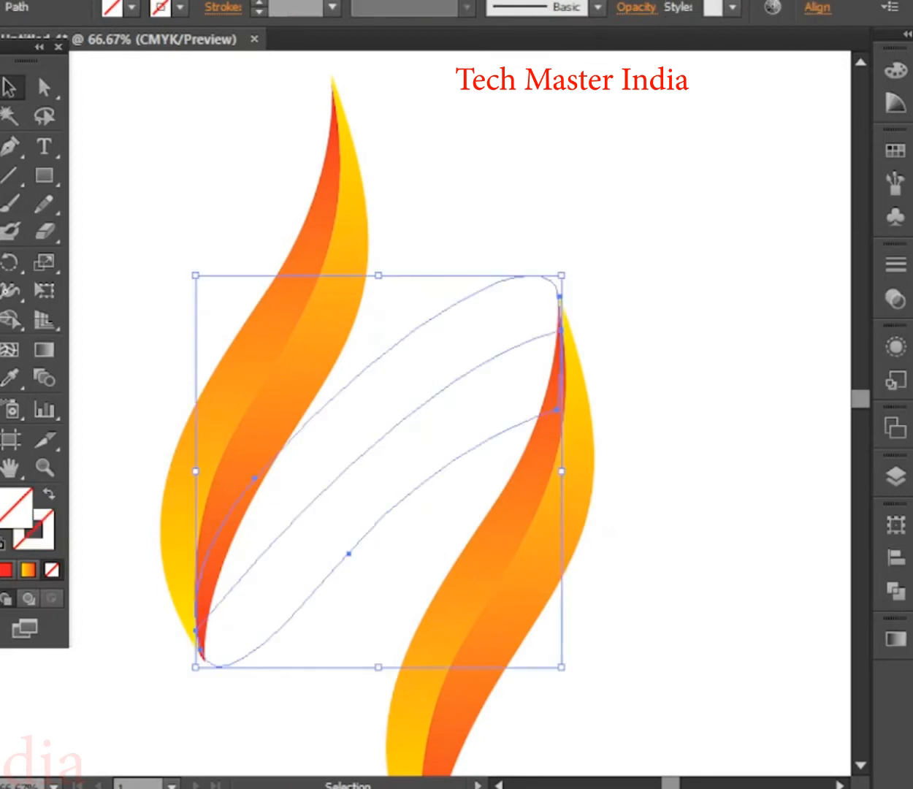
key("period")
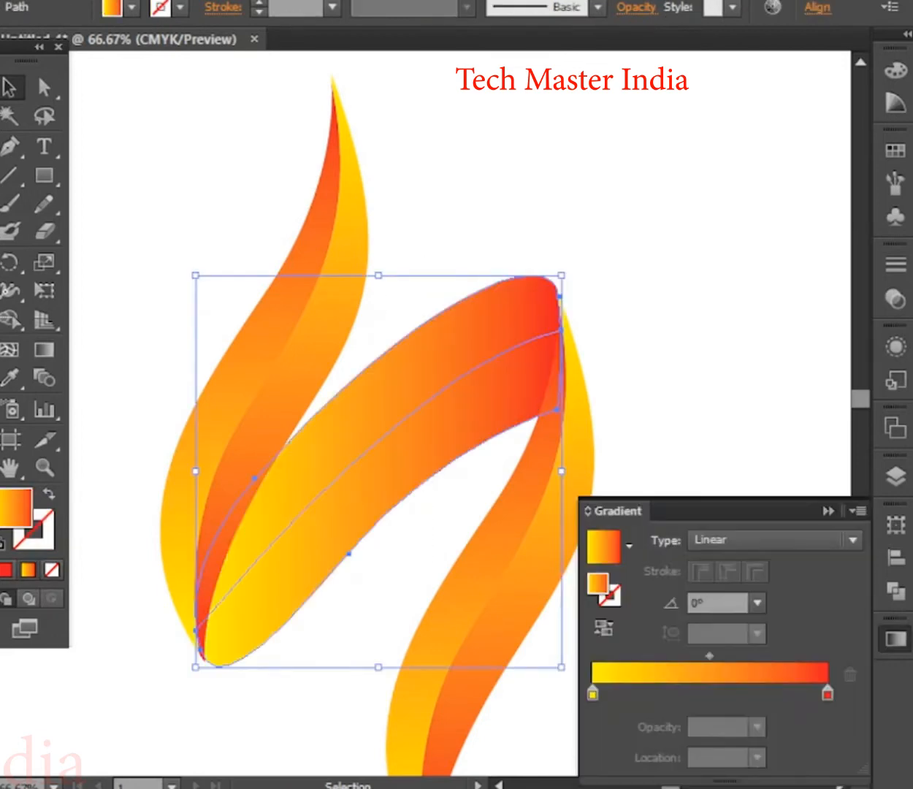
key("ctrl+shift+a")
key("ctrl+F9")
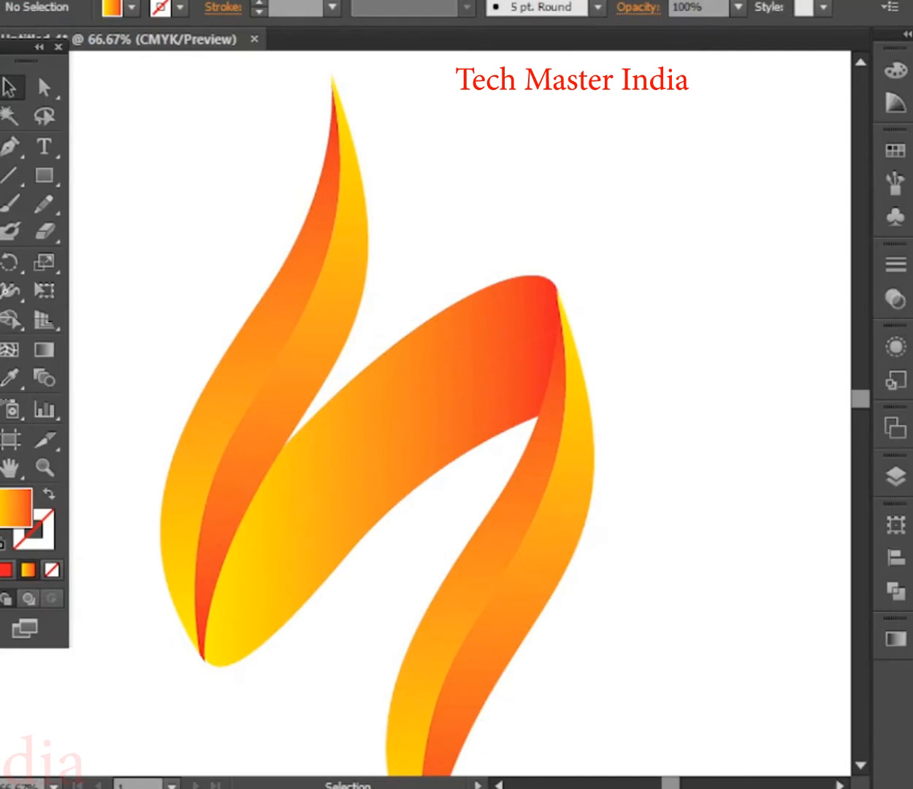
Set the gradient angle of the band's upper half to -90°
left_click(409, 379)
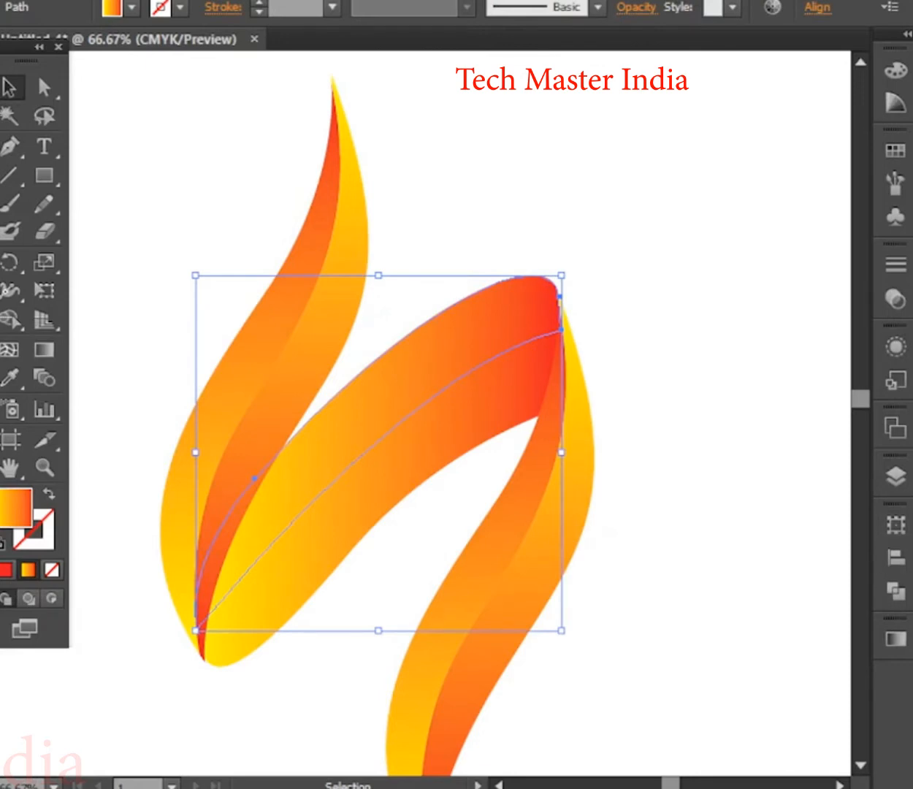
left_click(895, 639)
left_click(705, 603)
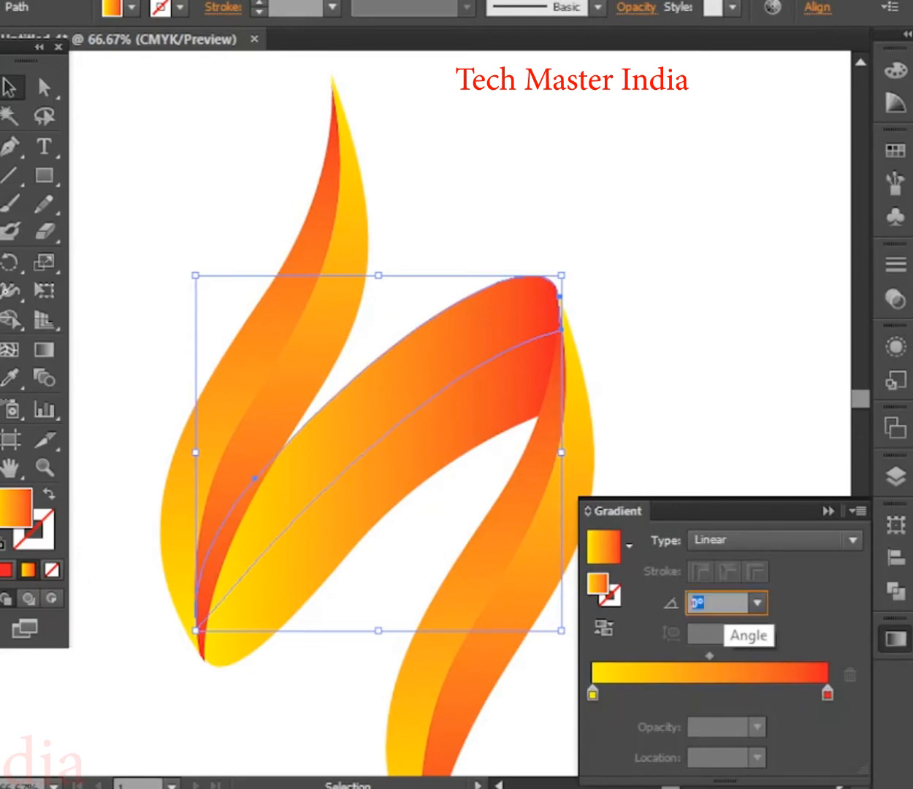
type("90")
key("Return")
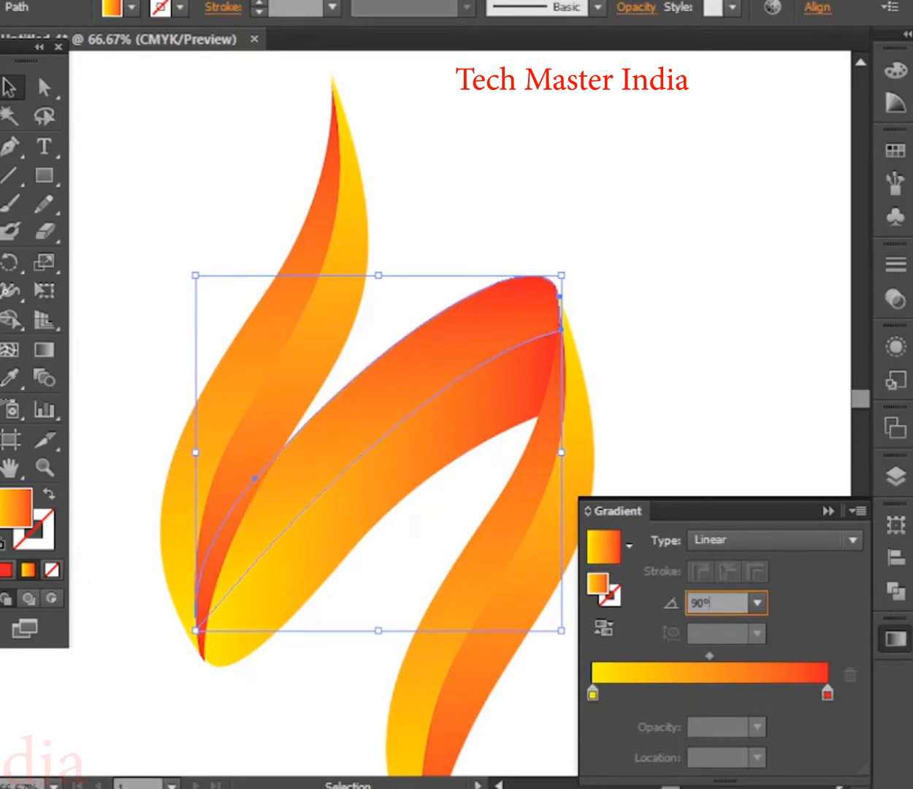
left_click(758, 603)
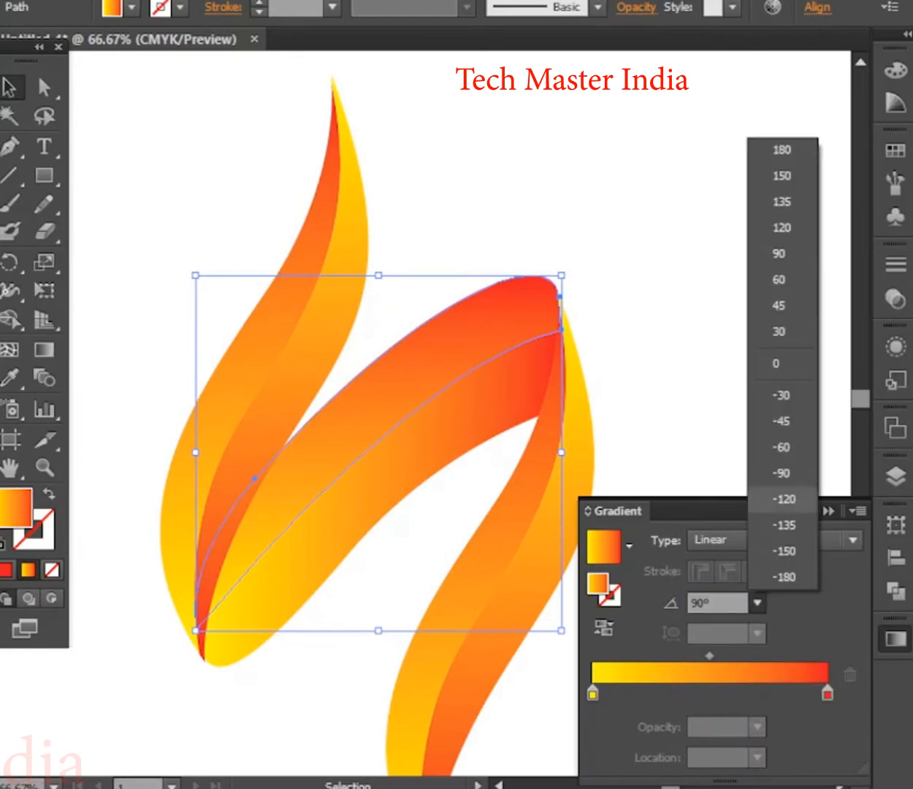
left_click(782, 472)
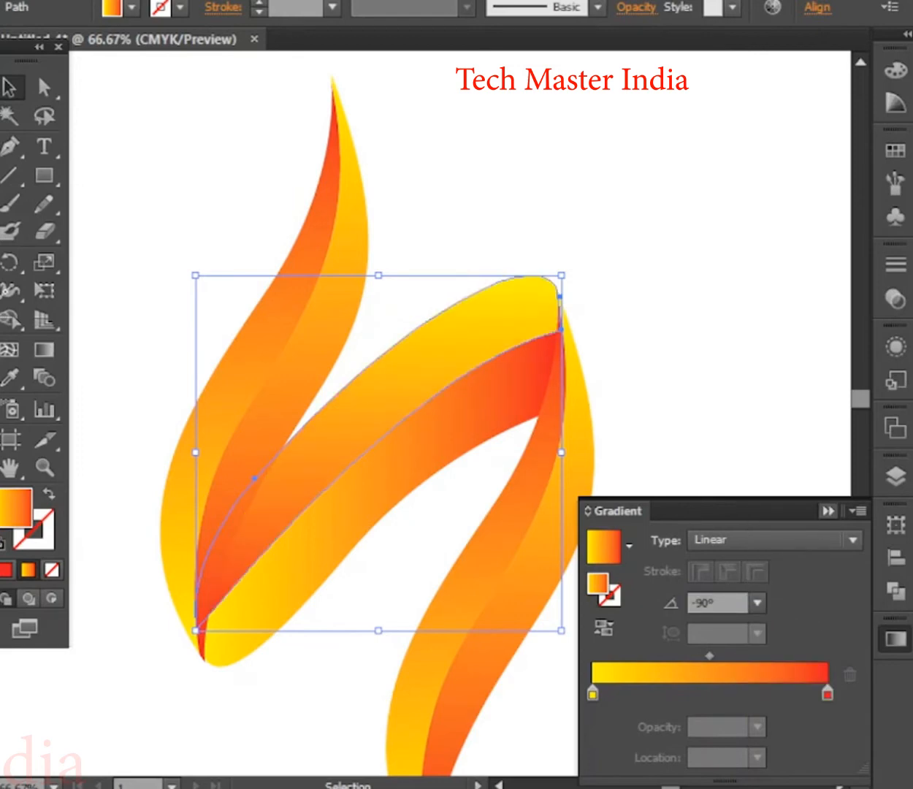
left_click(809, 499)
key("ctrl+shift+a")
Examine the whole logo and the junction of the band with the right flame's top tip up close
key("ctrl+minus")
key("ctrl+plus")
key("ctrl+plus")
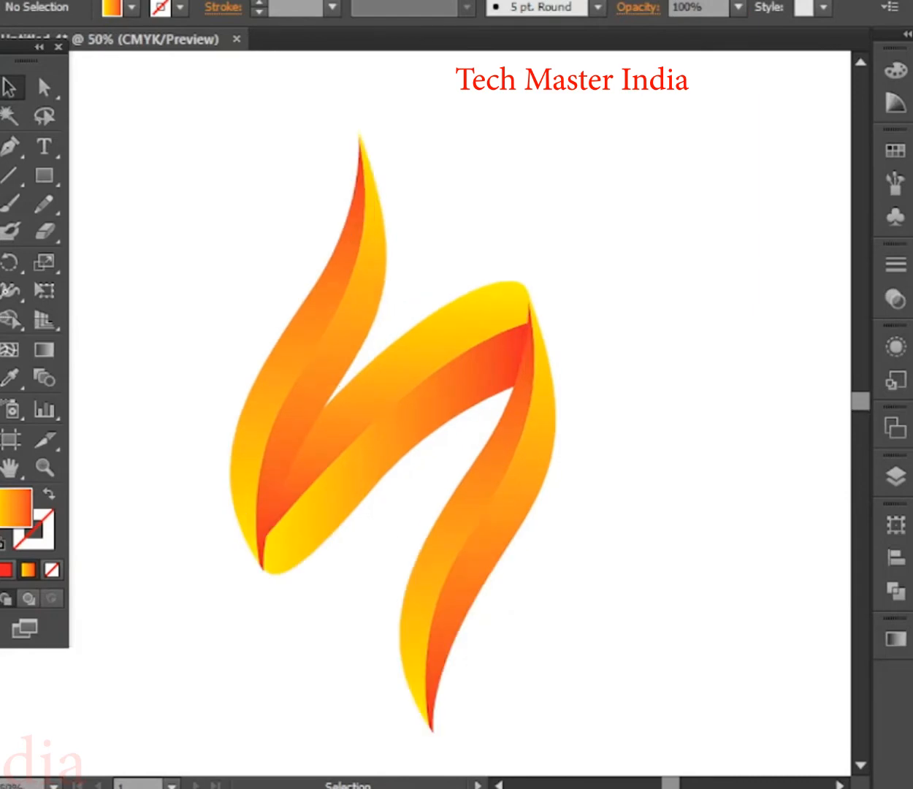
key("ctrl+plus")
key("ctrl+plus")
key("ctrl+plus")
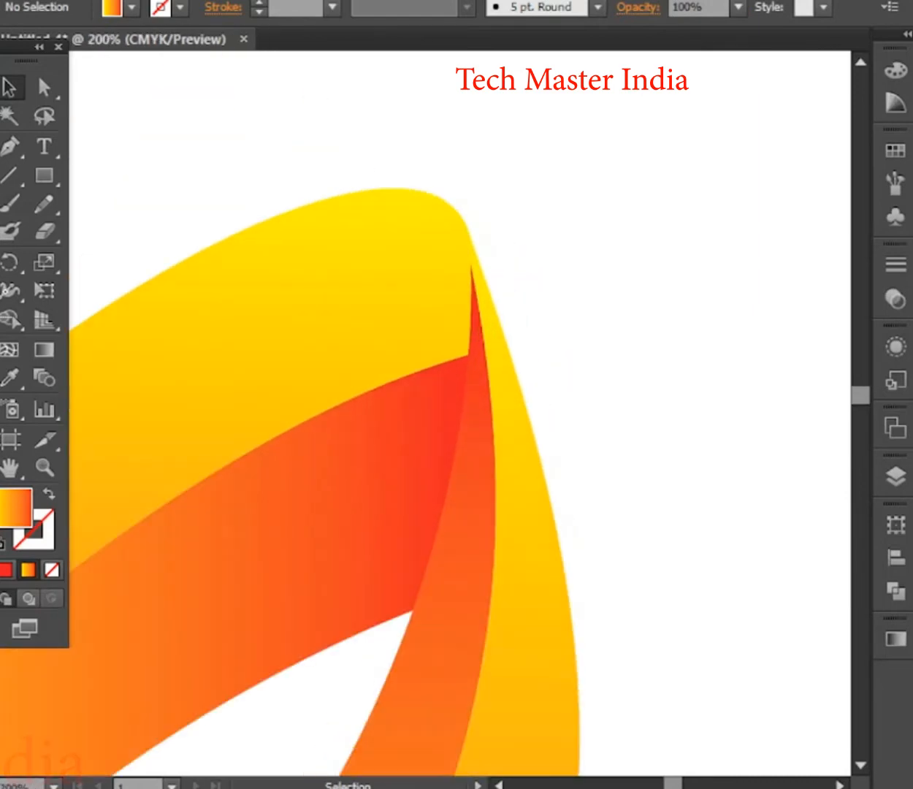
key("ctrl+minus")
key("ctrl+minus")
key("ctrl+plus")
key("ctrl+plus")
key("ctrl+plus")
key("ctrl+minus")
key("ctrl+minus")
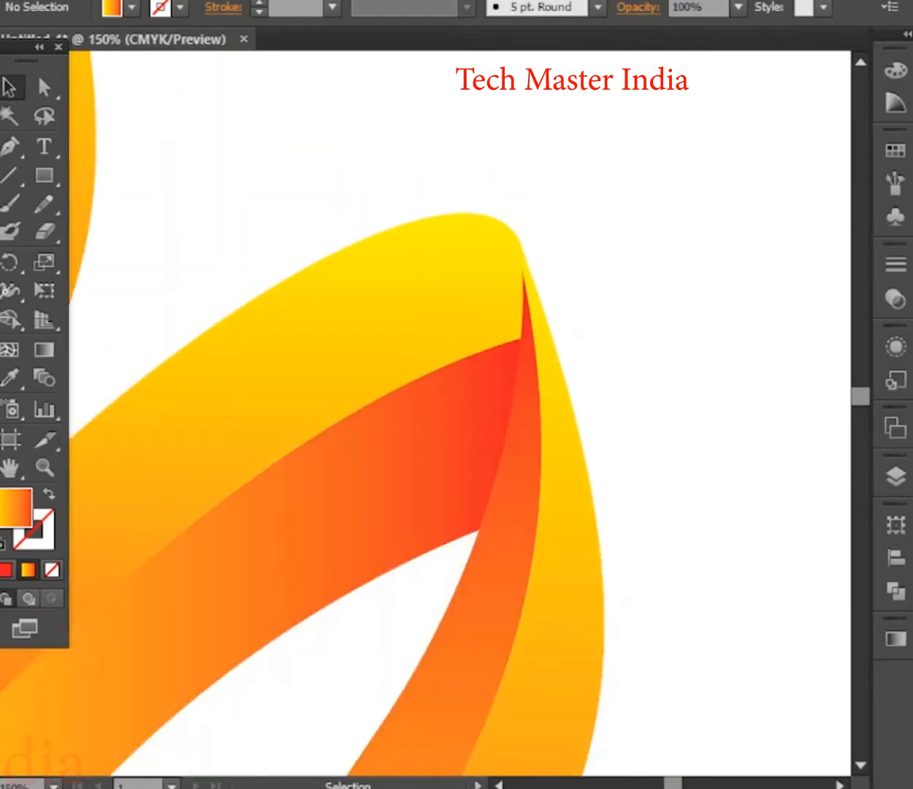
Ungroup the two halves of the right flame and clear the selection
left_click(566, 509)
right_click(566, 509)
mouse_move(636, 706)
left_click(634, 646)
left_click(679, 599)
Set the gradient angle of the right flame's inner half, the one beside the band, to -90°
left_click(505, 570)
key("ctrl+minus")
key("ctrl+minus")
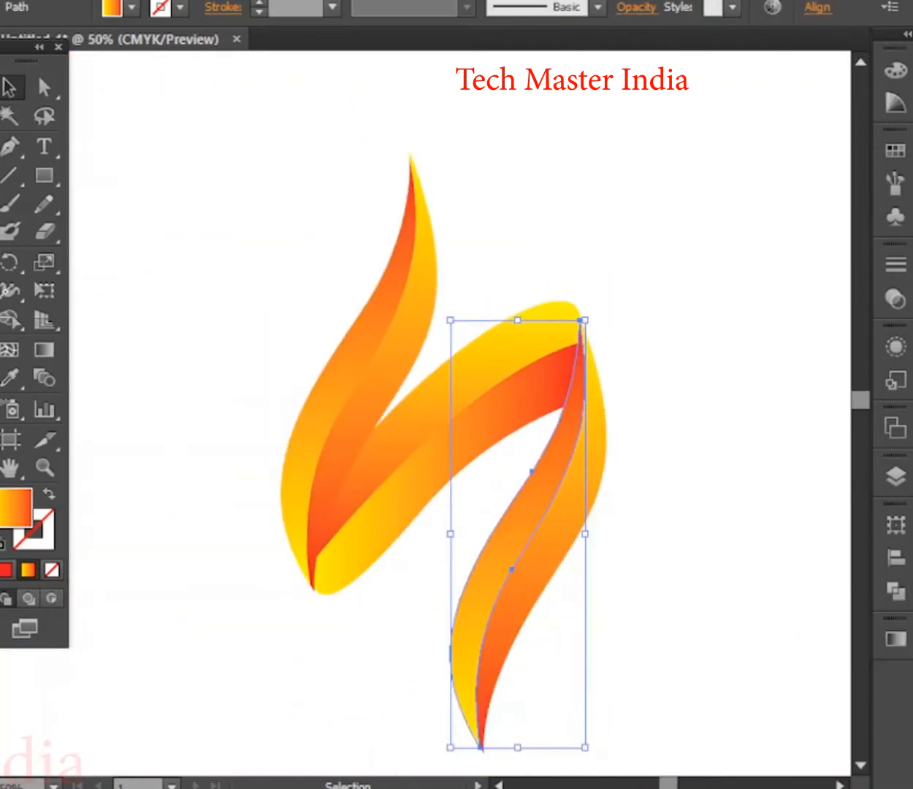
left_click(895, 639)
double_click(715, 604)
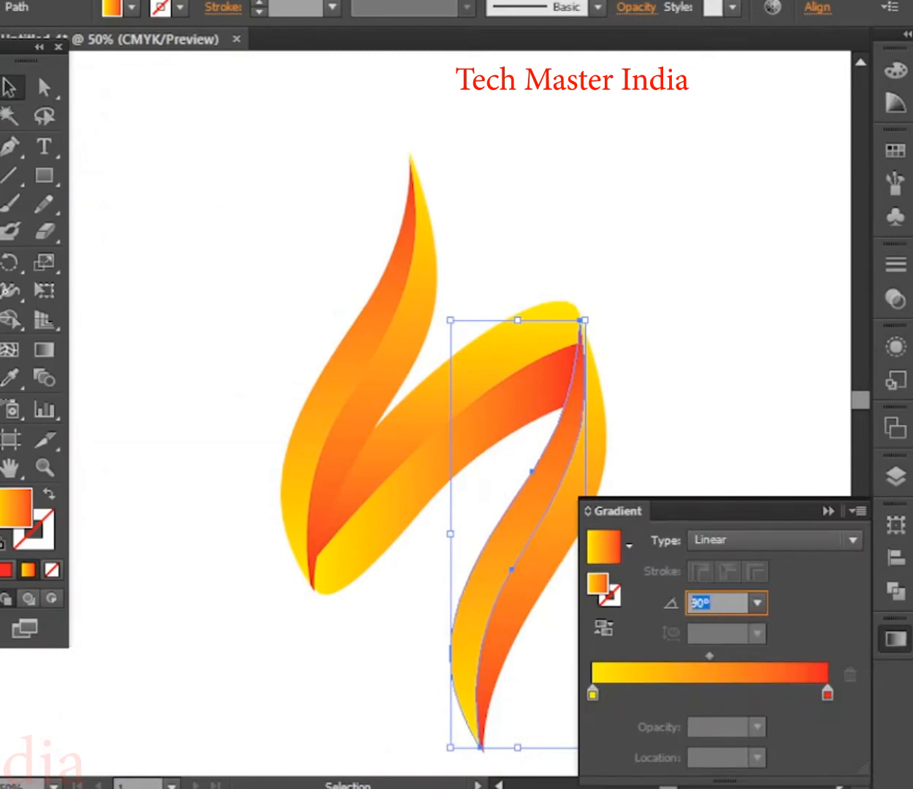
type("-90")
key("Return")
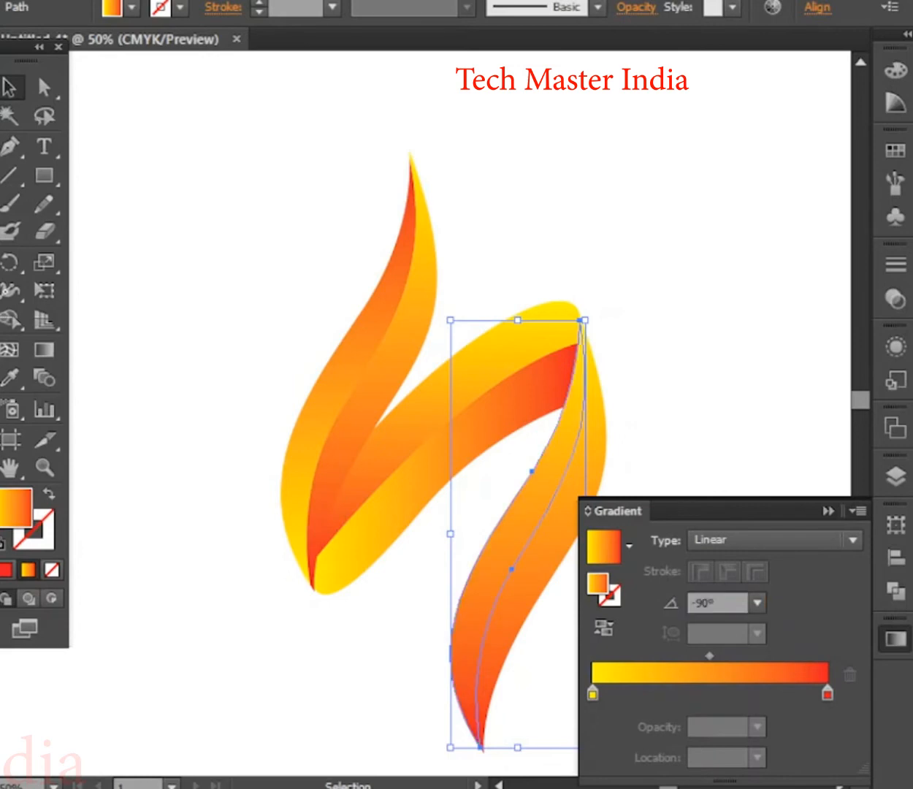
Set the gradient angle of the right flame's outer half to 90°
left_click(556, 532)
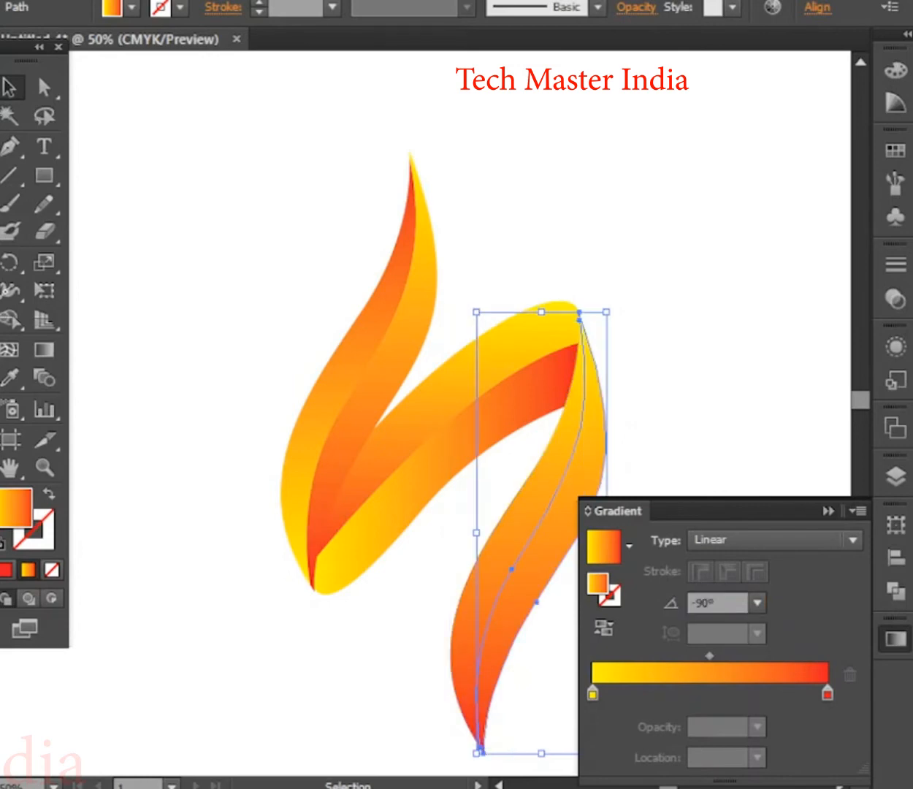
left_click(712, 603)
type("90")
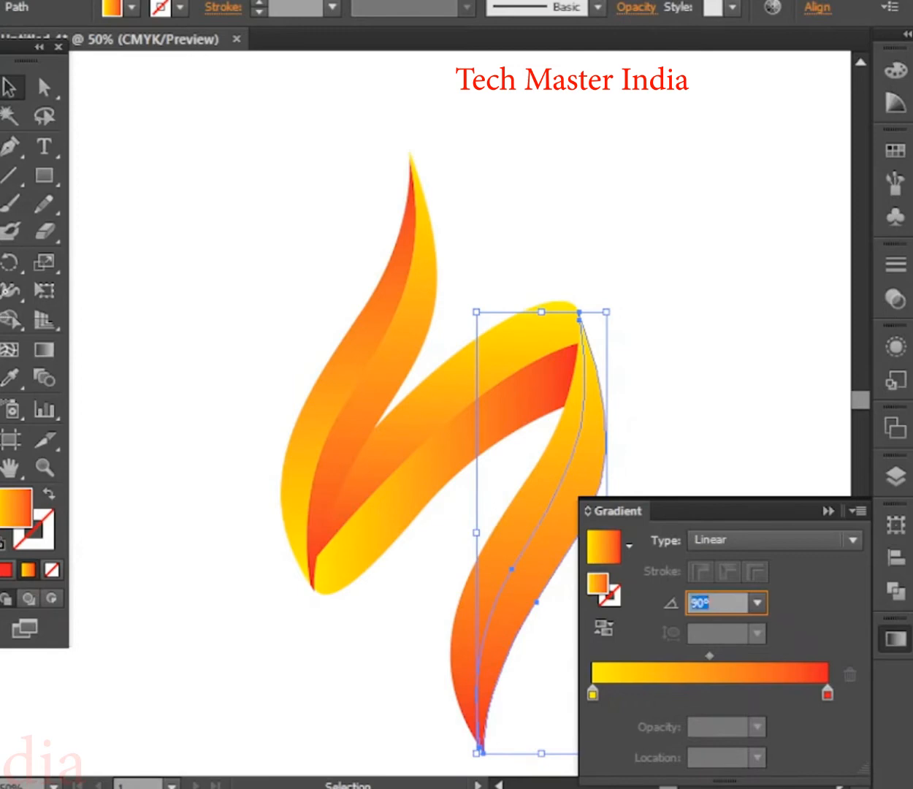
key("Return")
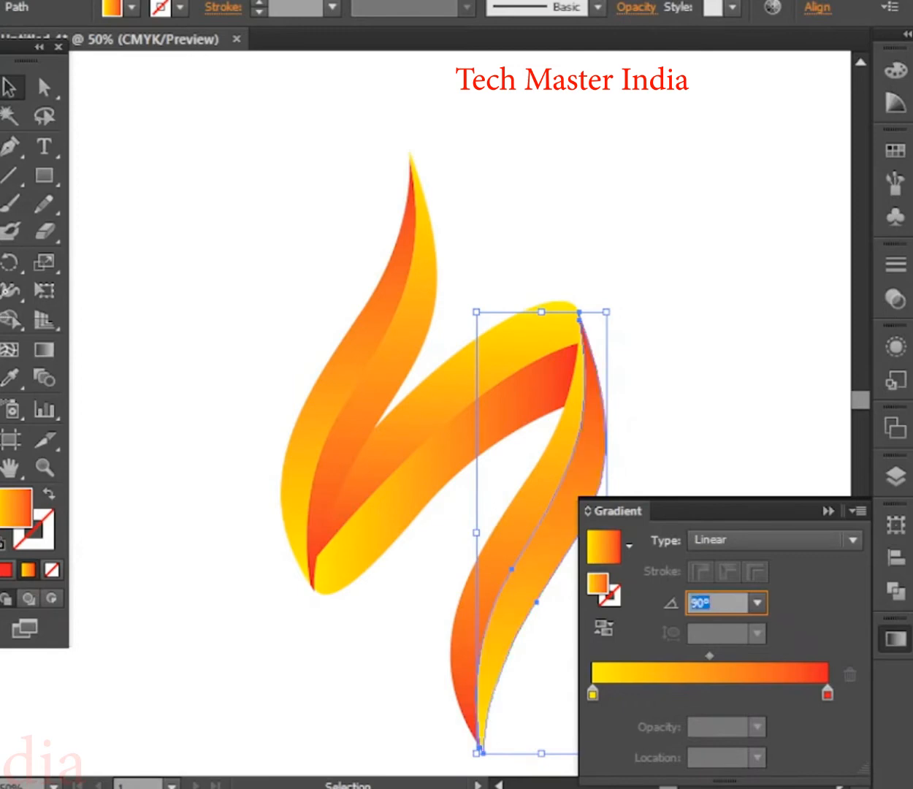
left_click(828, 511)
left_click(686, 409)
scroll(565, 342, "down", 1)
scroll(525, 511, "up", 1)
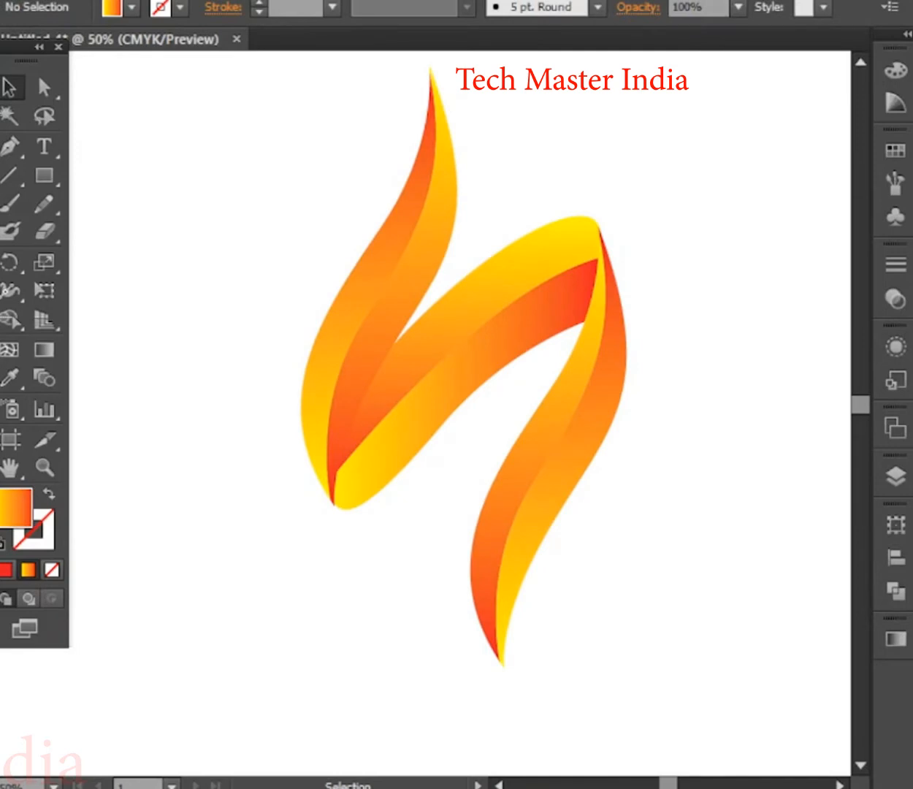
Set the gradient angle of the right flame's outer half to -80°
left_click(532, 516)
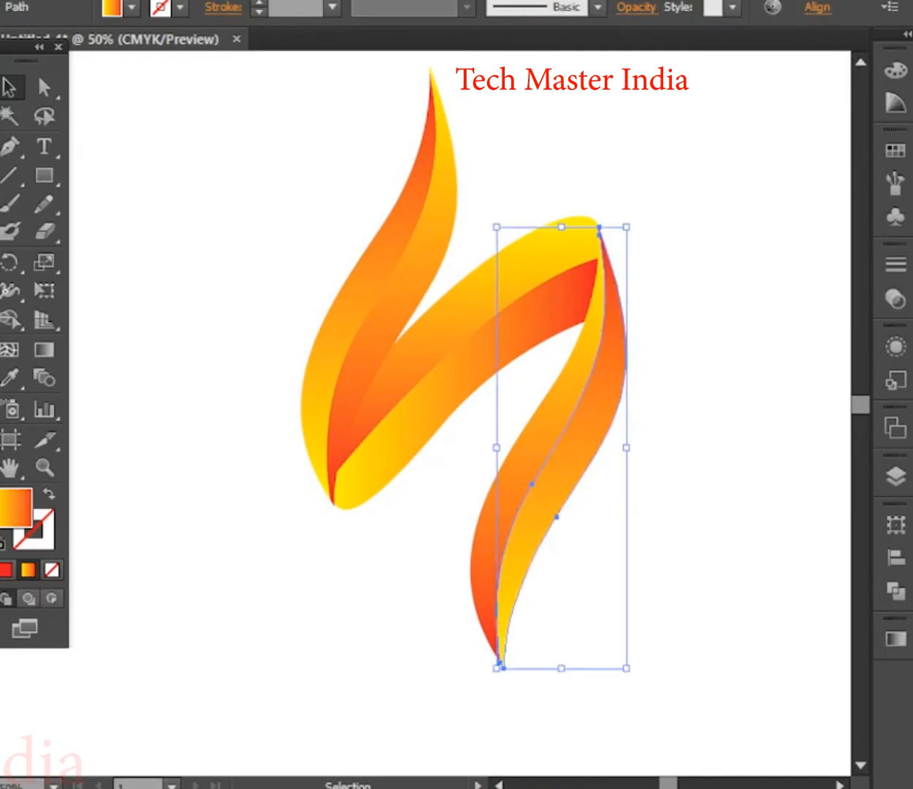
left_click(896, 639)
left_click(703, 604)
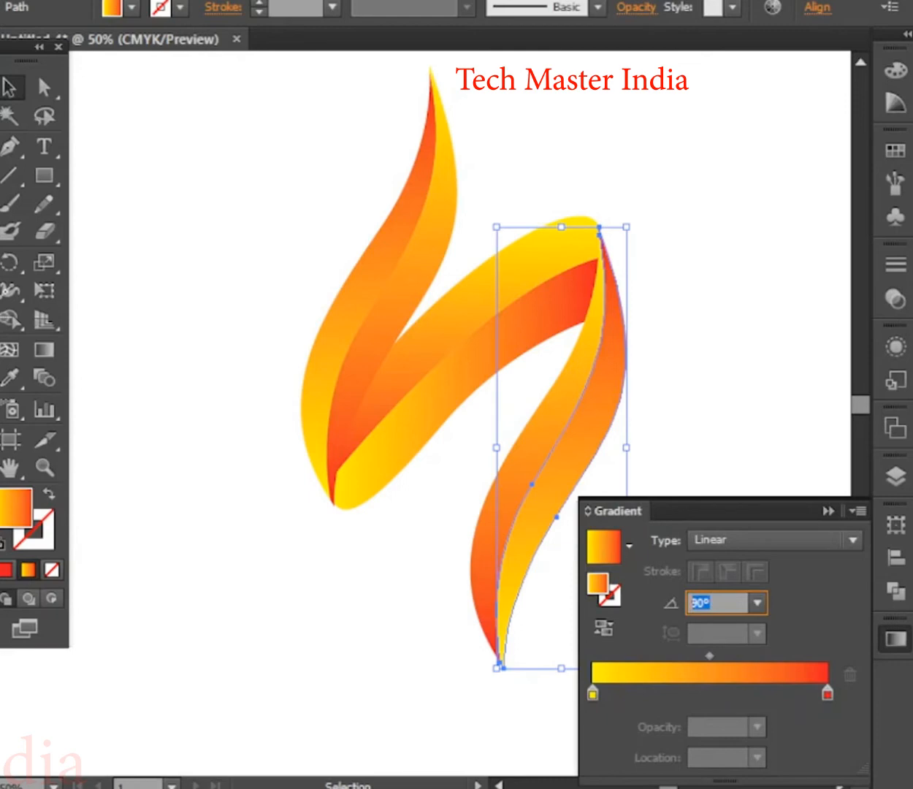
type("-80")
key("Return")
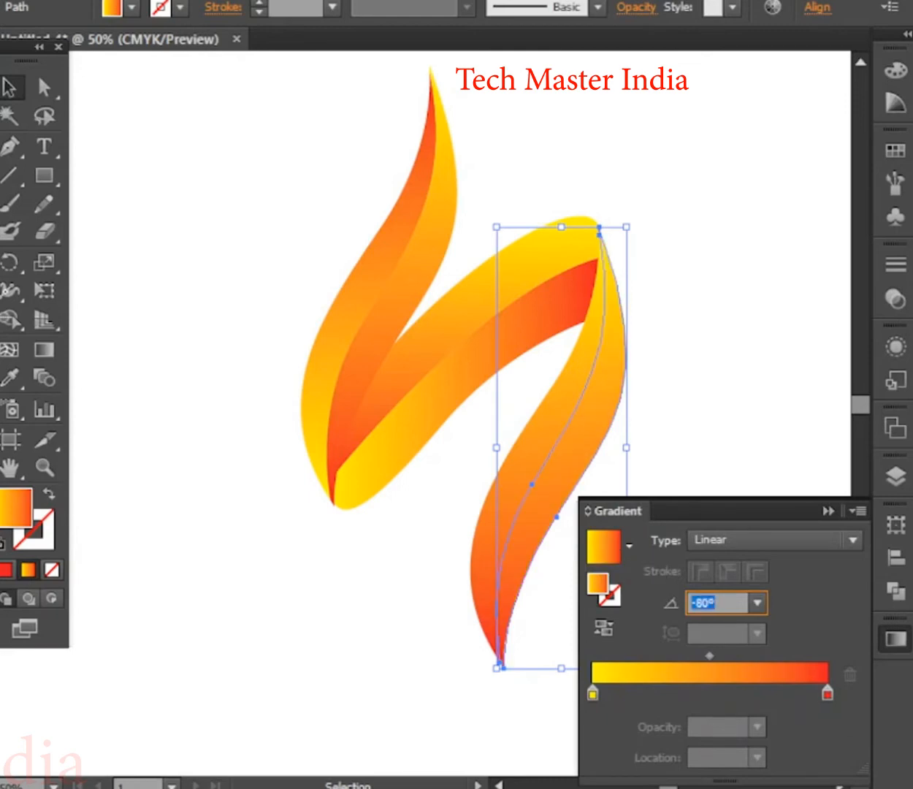
left_click(829, 512)
left_click(720, 394)
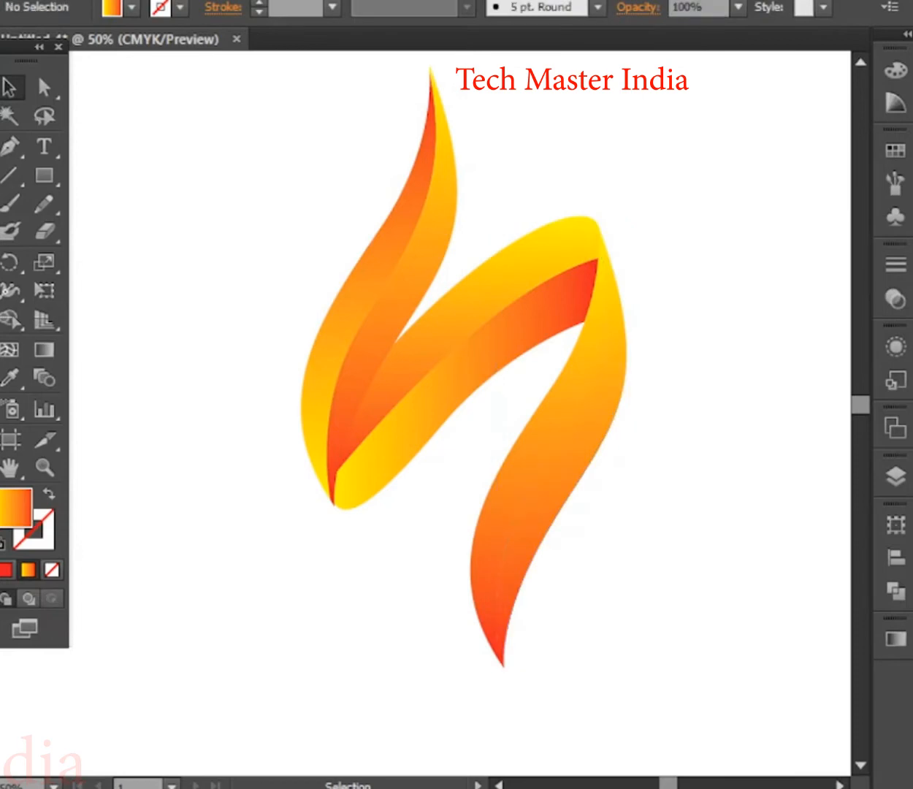
Set the gradient angle of the right flame's outer half to -60°
left_click(590, 420)
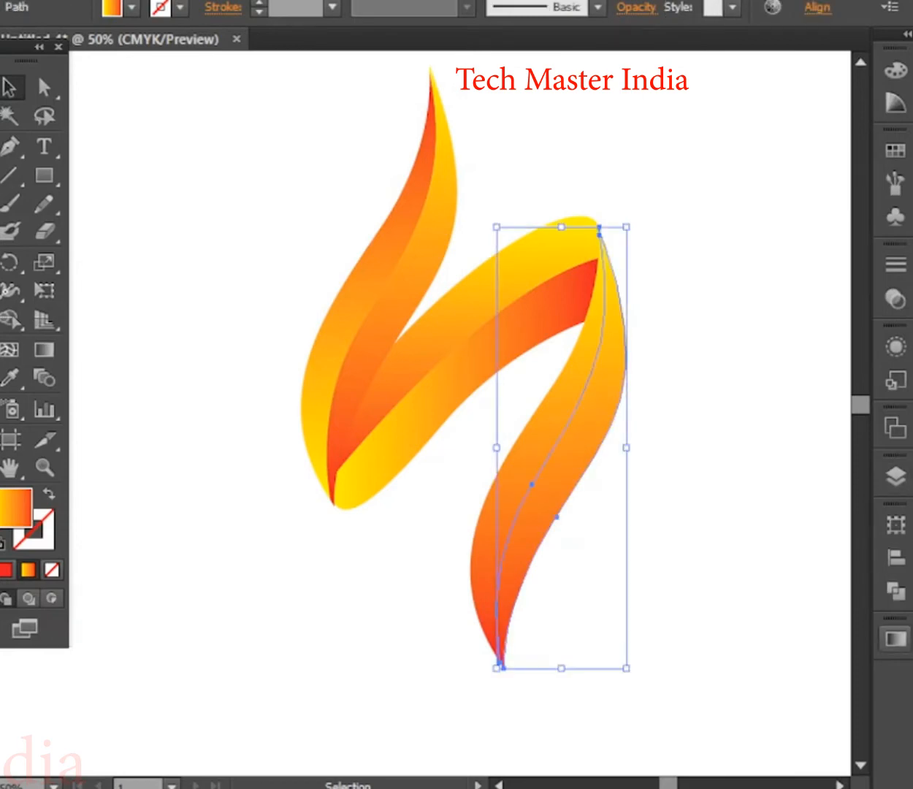
left_click(895, 640)
left_click_drag(713, 604, 630, 549)
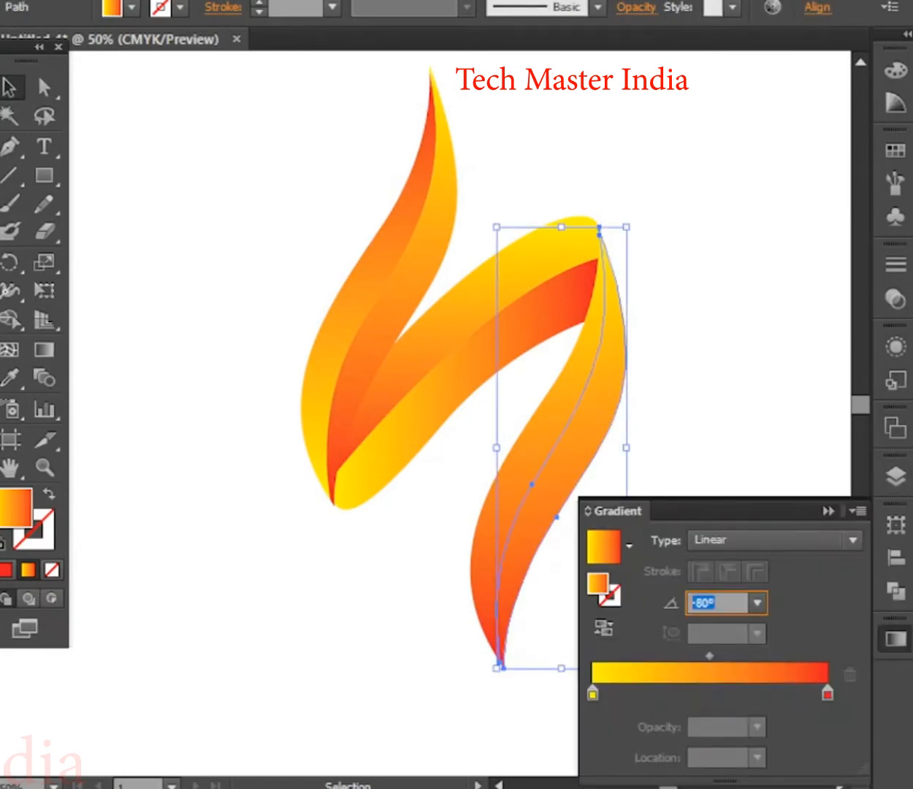
type("-60")
key("Return")
left_click(828, 511)
left_click(738, 468)
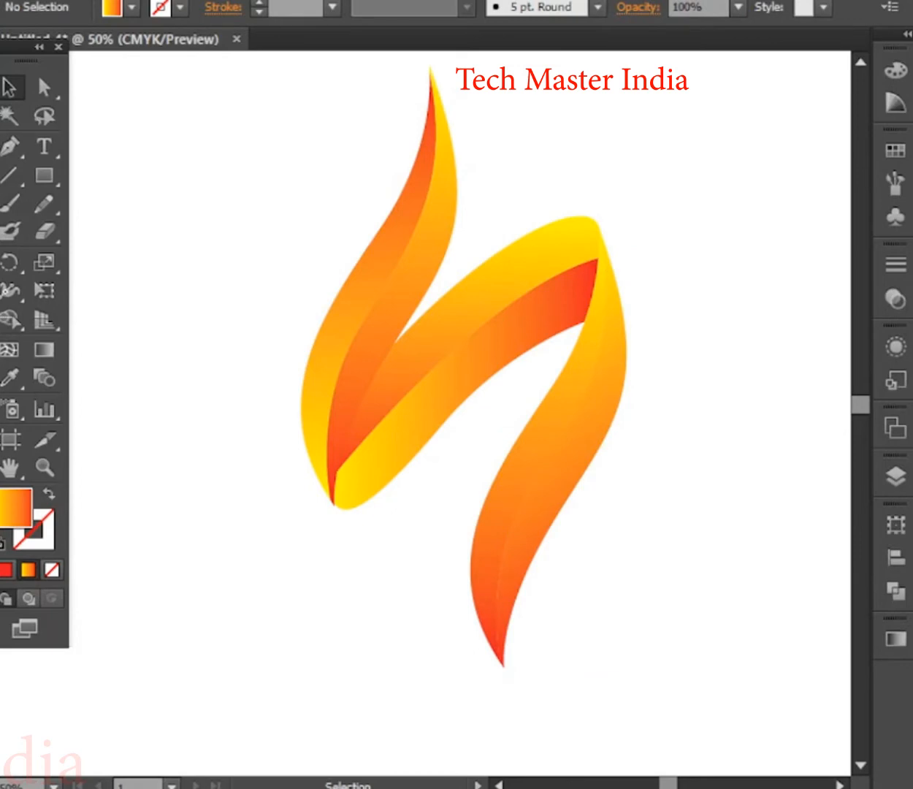
Move the anchor point at the lower end of the band's lower half slightly down toward the left flame's bottom tip
scroll(554, 457, "up", 1)
left_click(475, 314)
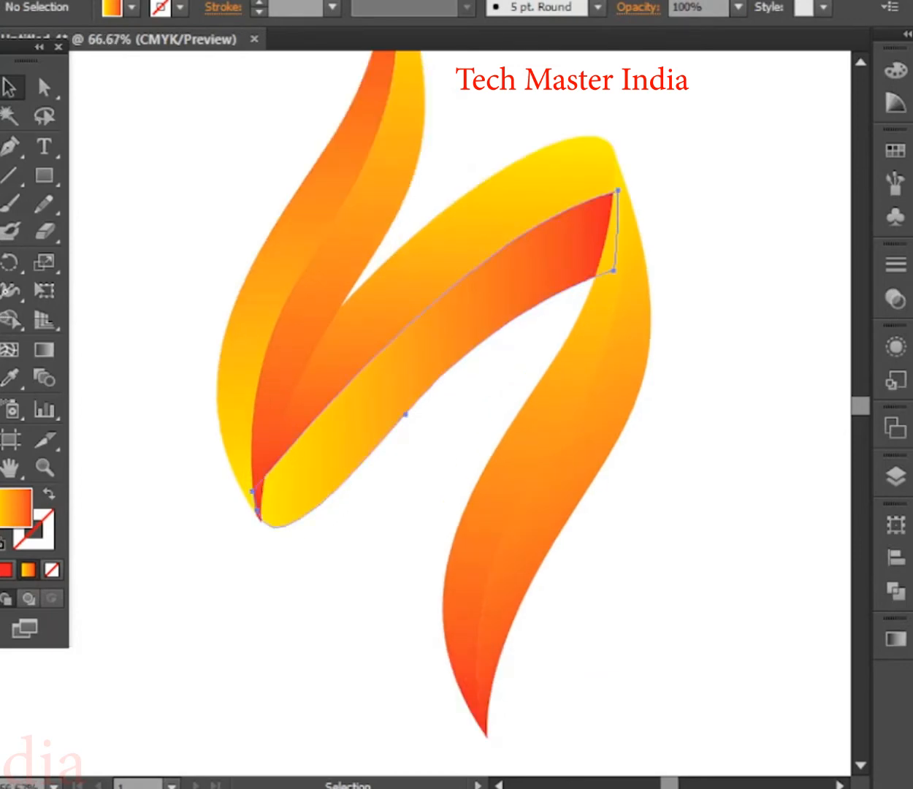
scroll(276, 546, "up", 3)
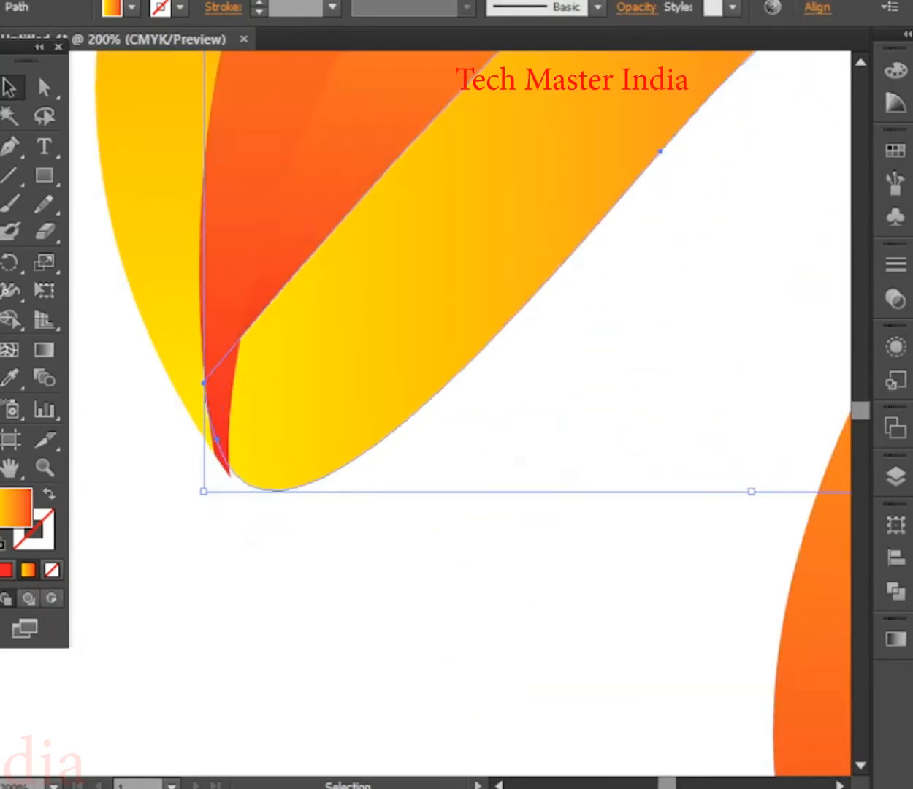
scroll(230, 488, "up", 4)
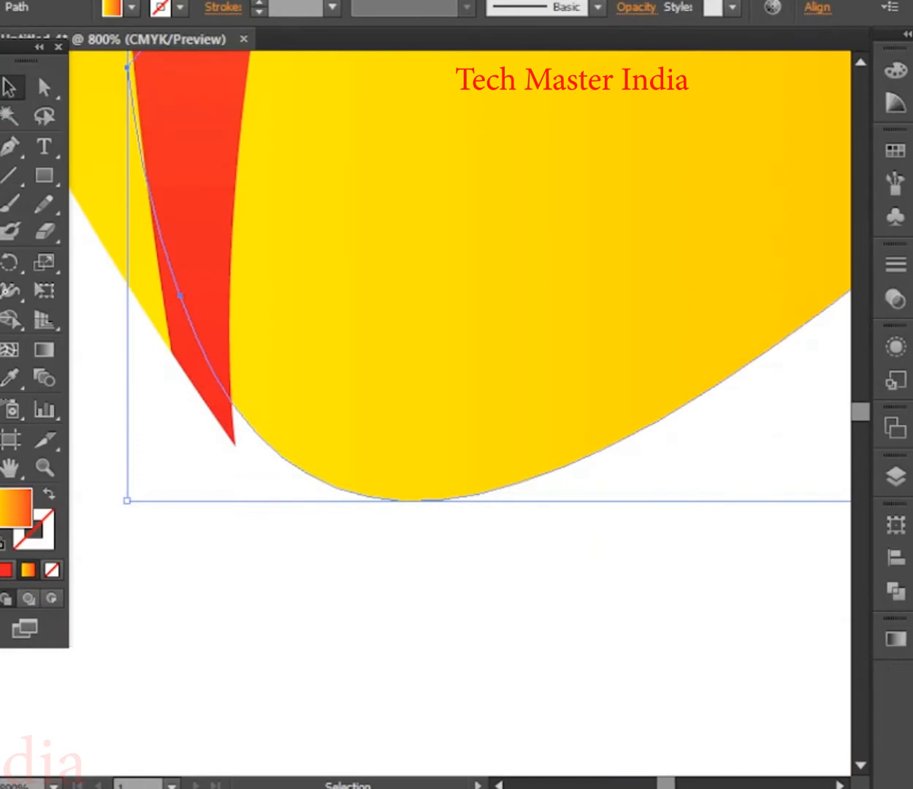
left_click(44, 88)
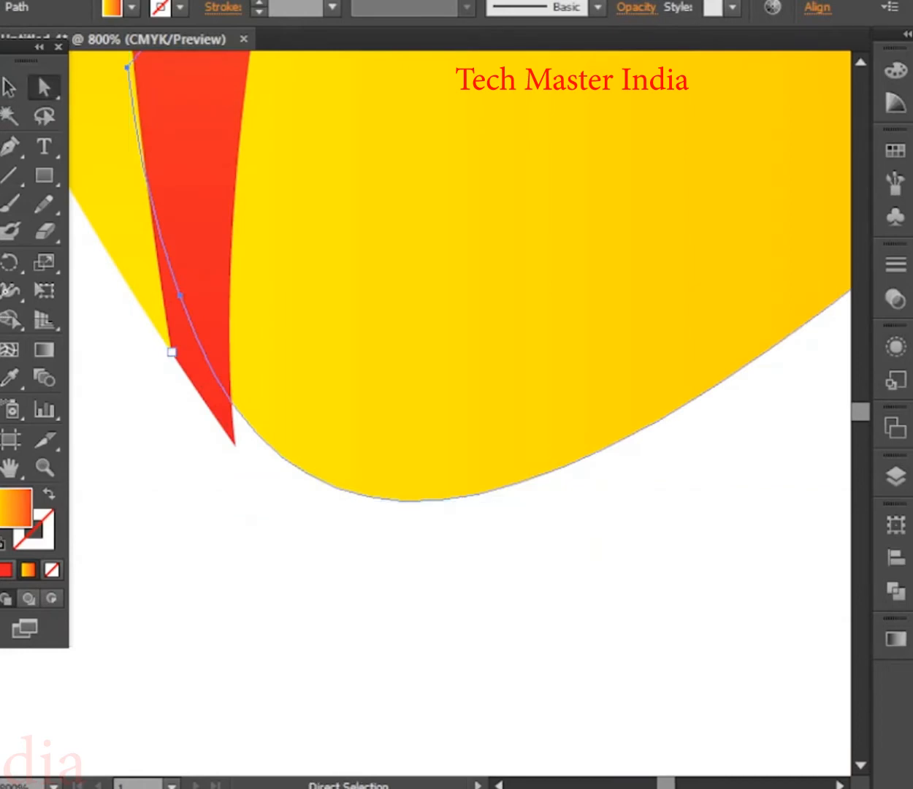
left_click(199, 363)
left_click(281, 371)
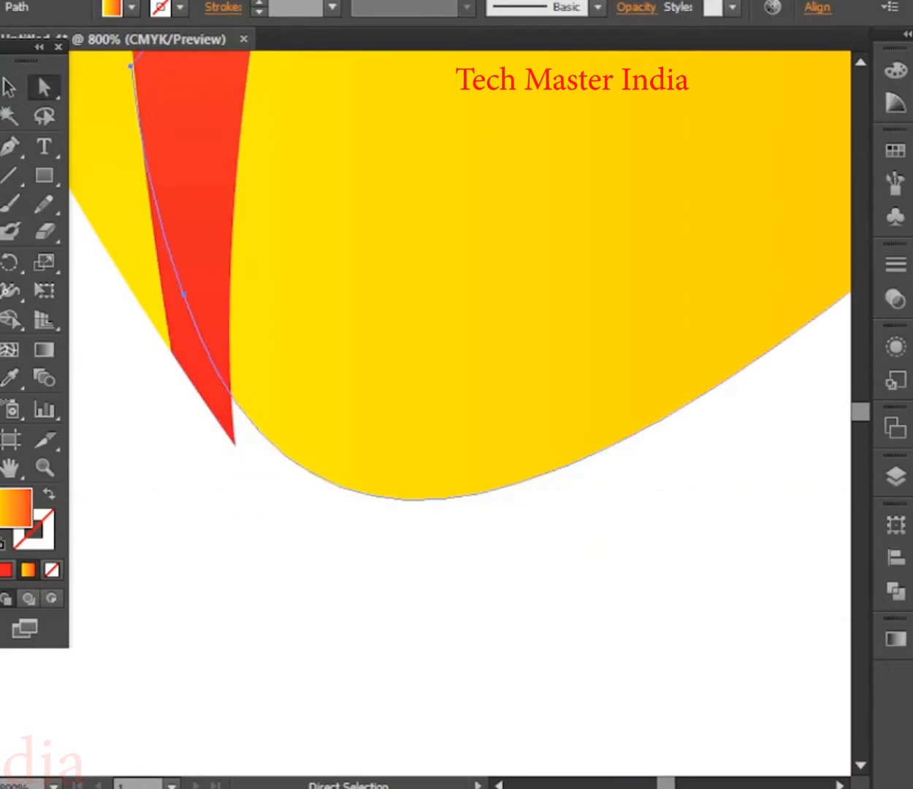
key("ctrl+z")
left_click(179, 295)
left_click_drag(180, 296, 187, 343)
scroll(214, 536, "down", 8)
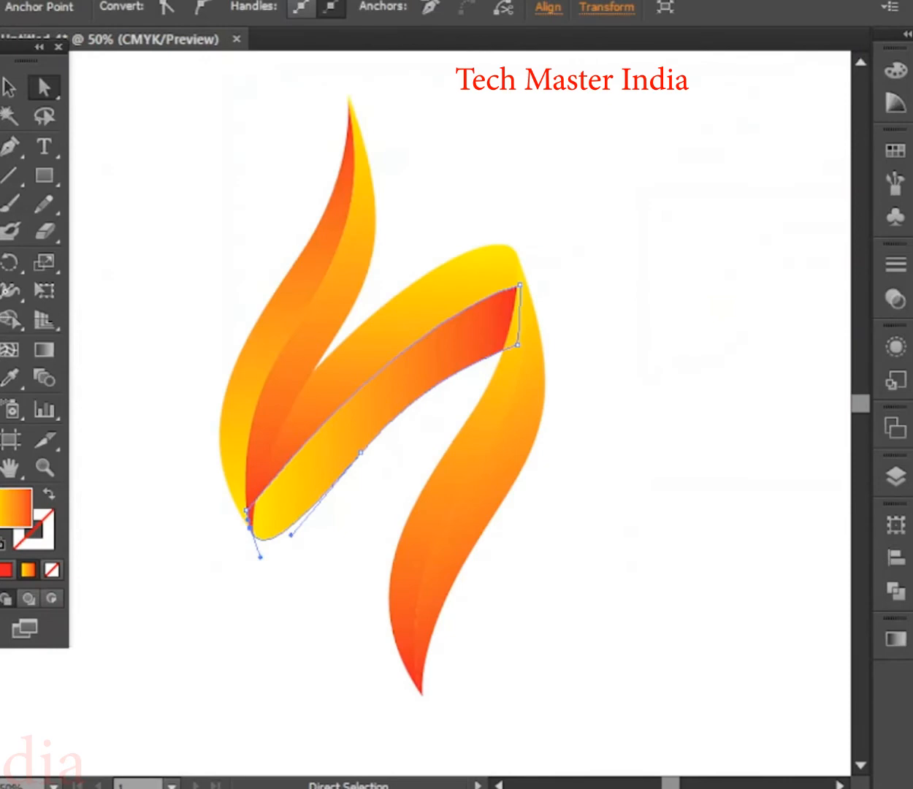
left_click(9, 87)
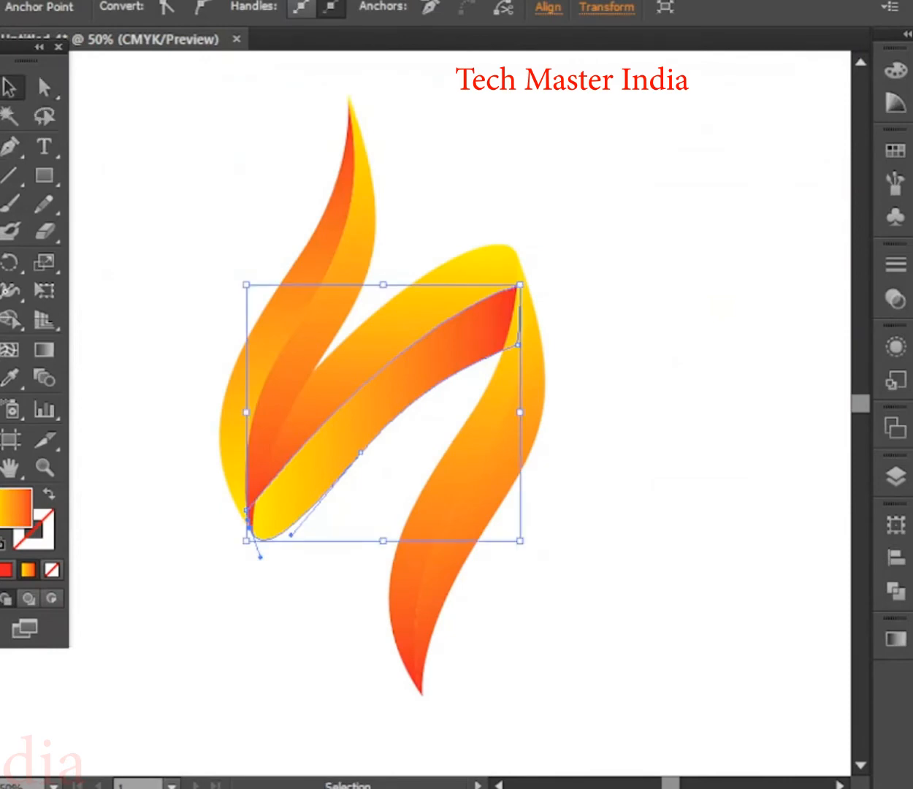
left_click(584, 540)
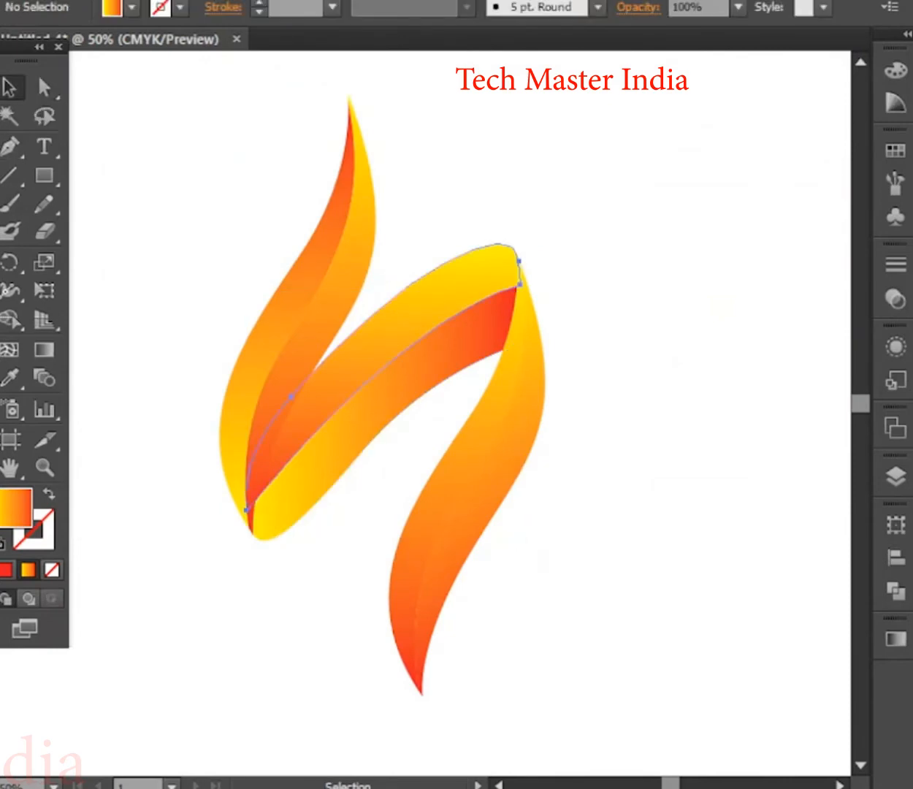
left_click(246, 504)
left_click(675, 363)
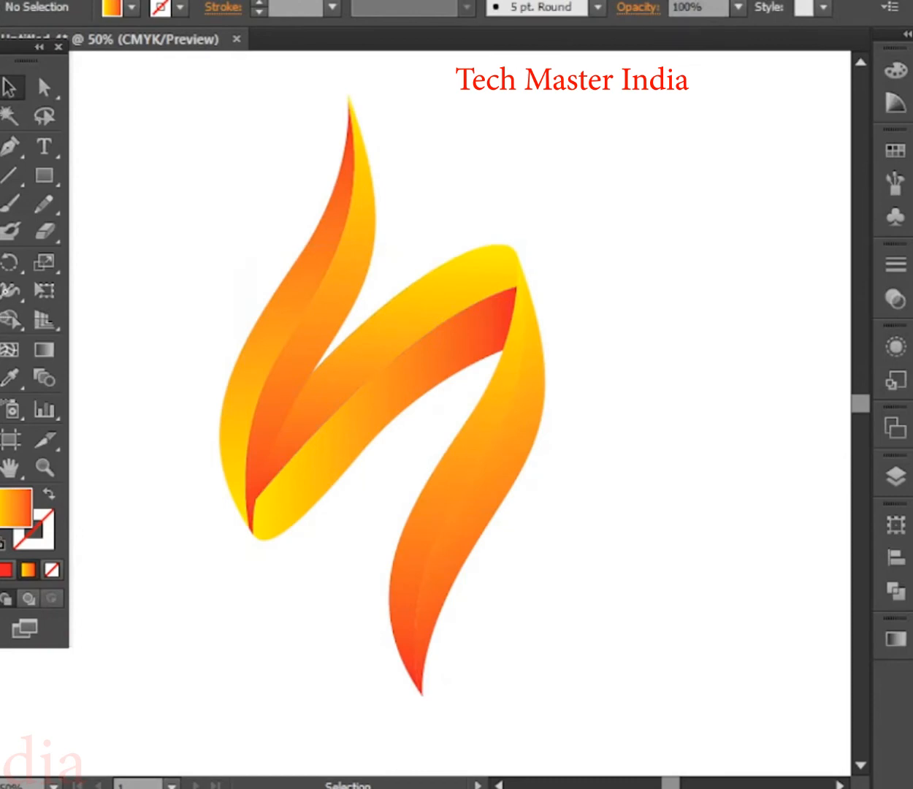
scroll(327, 418, "down", 2)
scroll(262, 452, "up", 2)
Set the gradient angle of both halves of the left flame to 90°
left_click(372, 277)
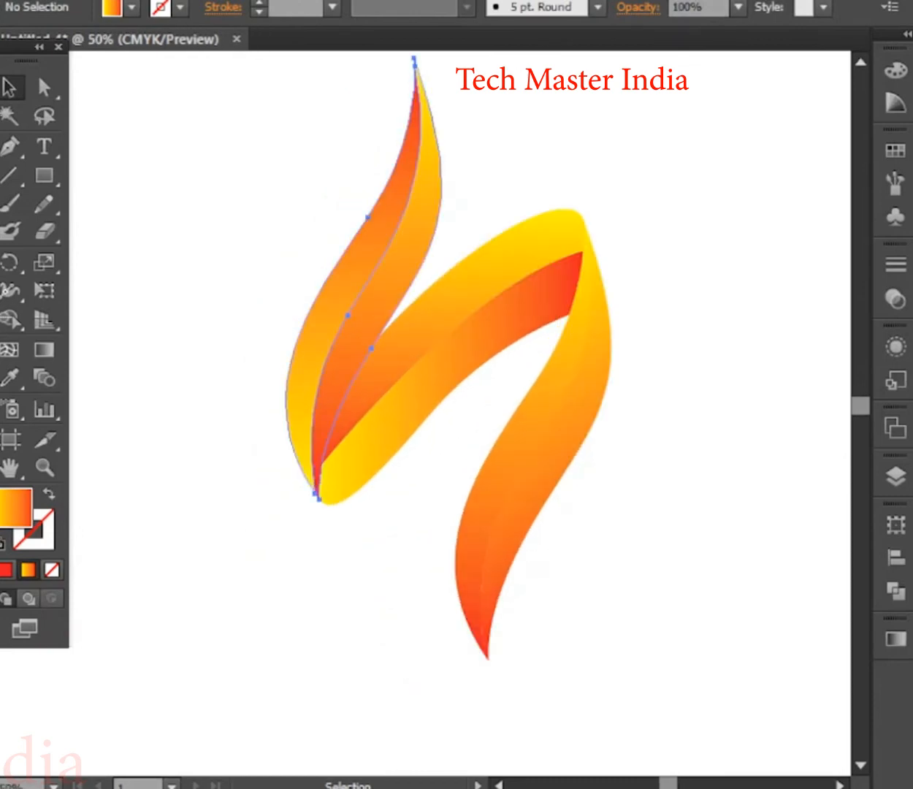
scroll(363, 256, "up", 1)
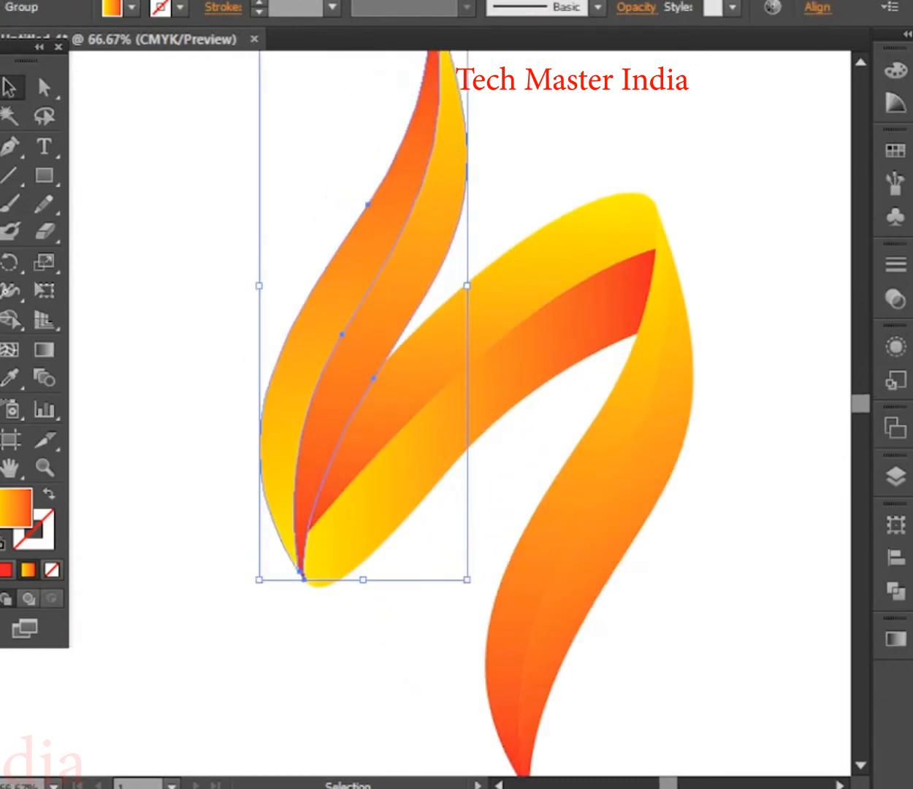
left_click(292, 245)
left_click(369, 263)
key("i")
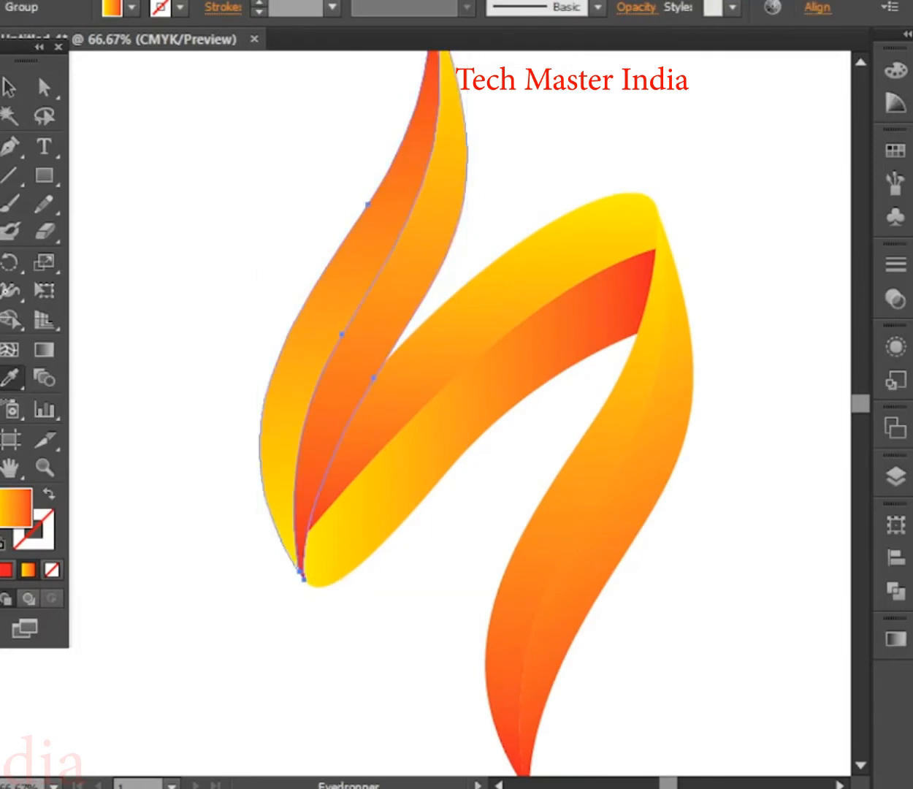
left_click(896, 638)
left_click(719, 603)
type("90")
key("Return")
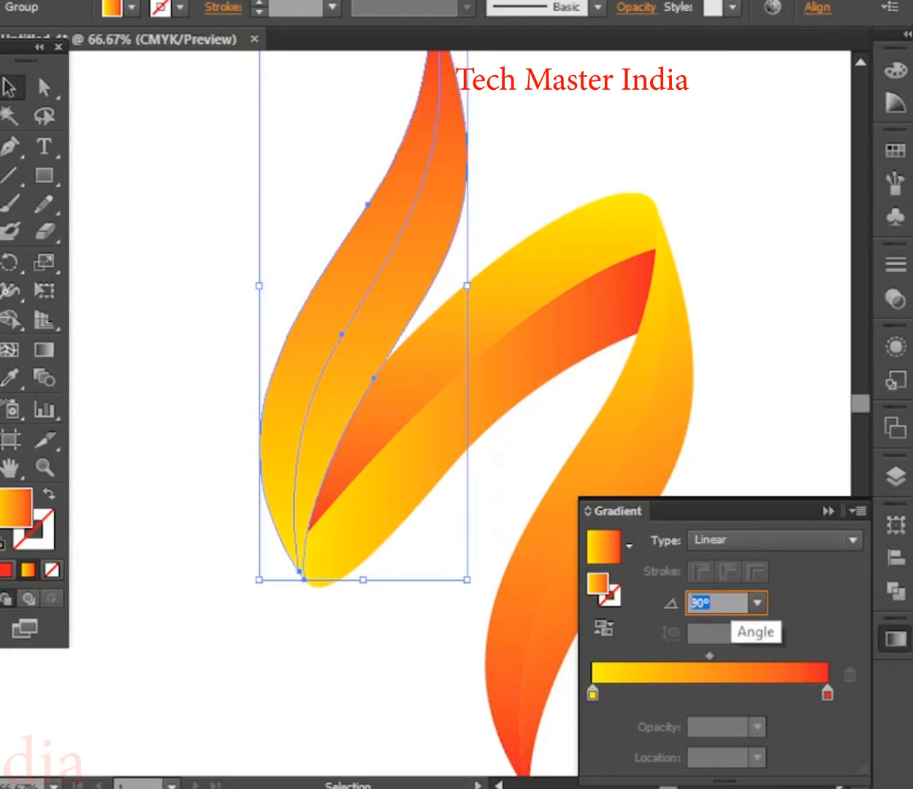
Set the gradient angle of both halves of the left flame to -180°
type("-180")
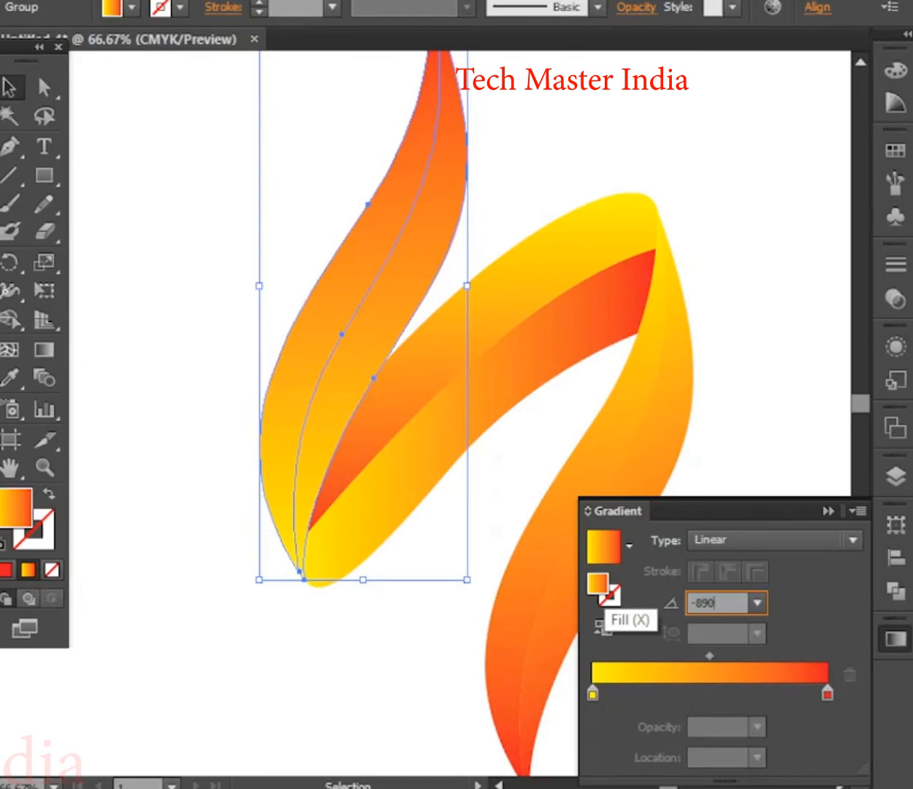
key("Return")
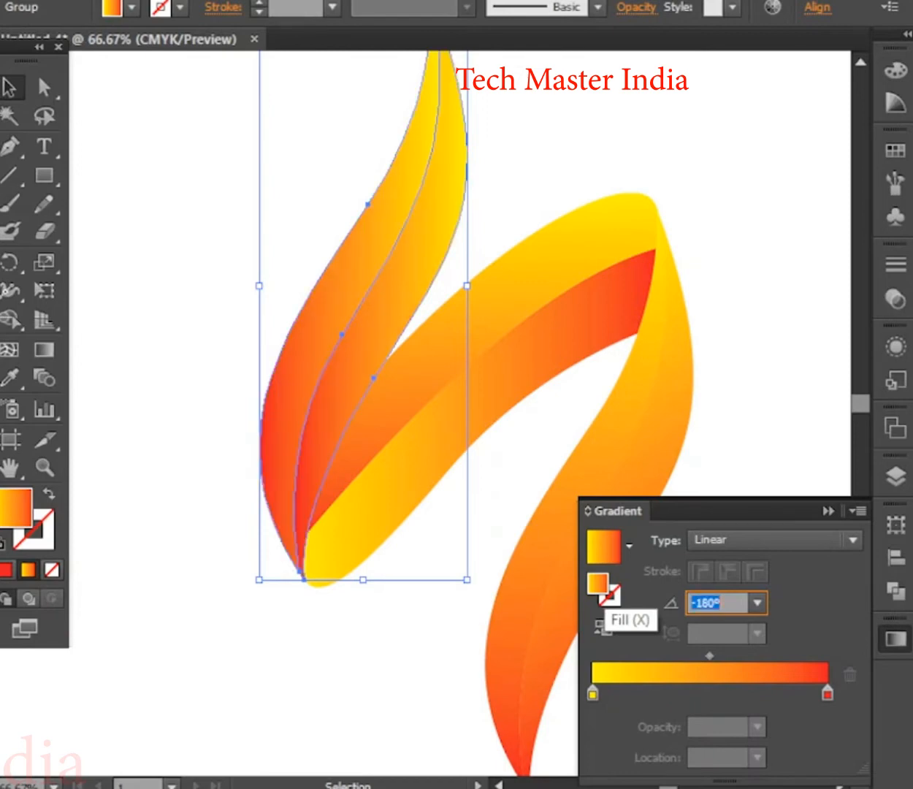
left_click(828, 511)
left_click(181, 323)
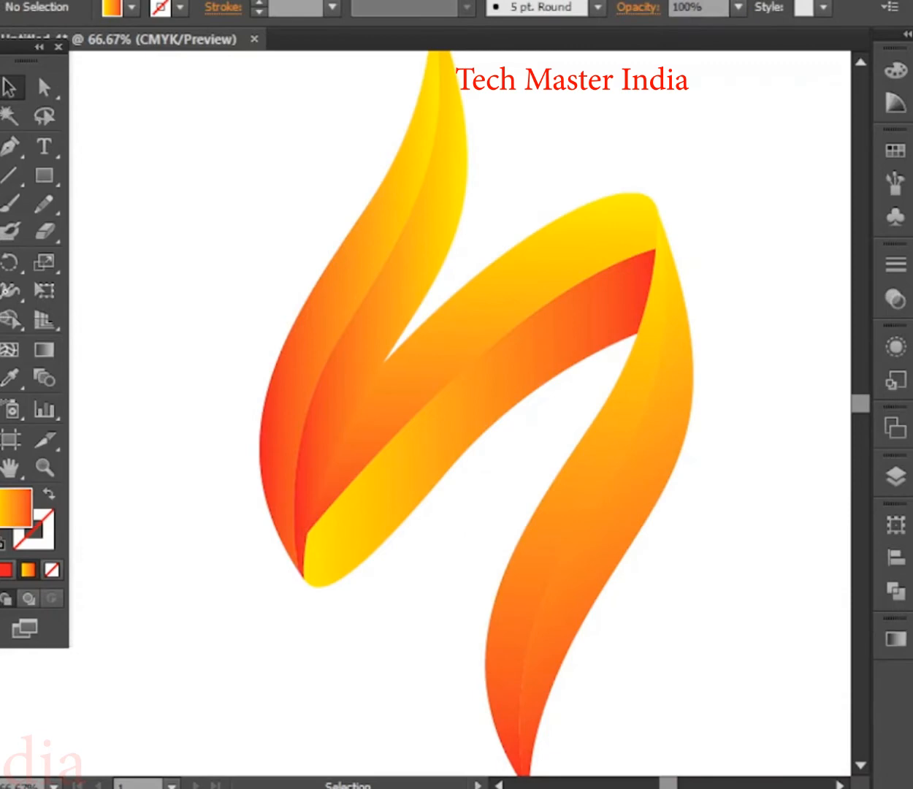
Set the gradient angle of the band's upper half to 90°
scroll(182, 324, "down", 2)
scroll(288, 425, "up", 2)
left_click(358, 218)
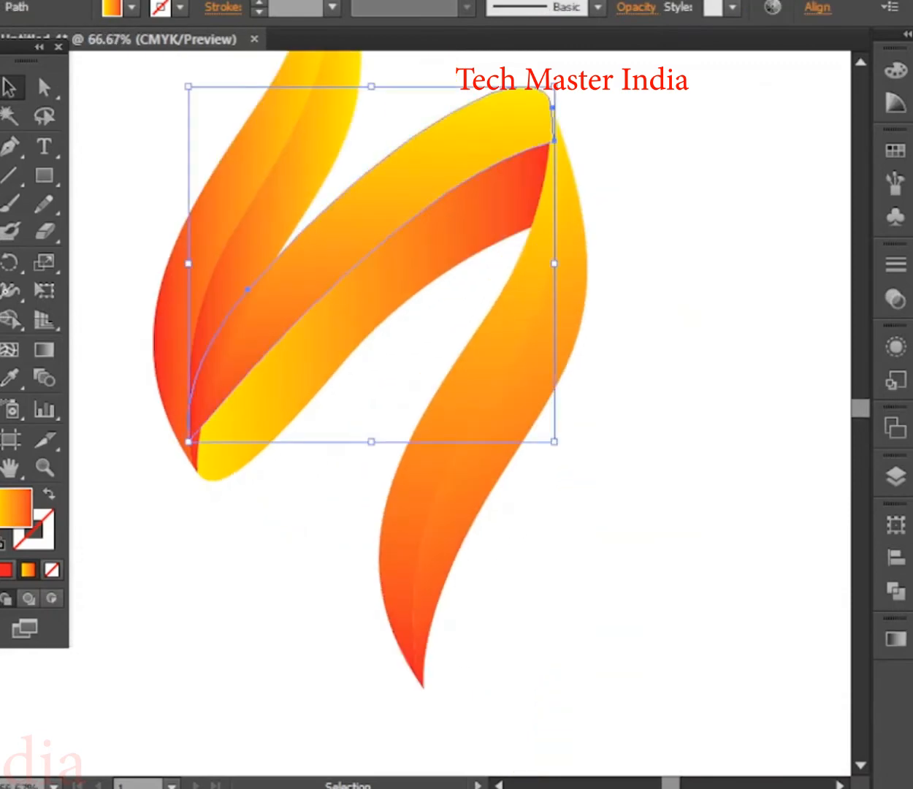
left_click(895, 638)
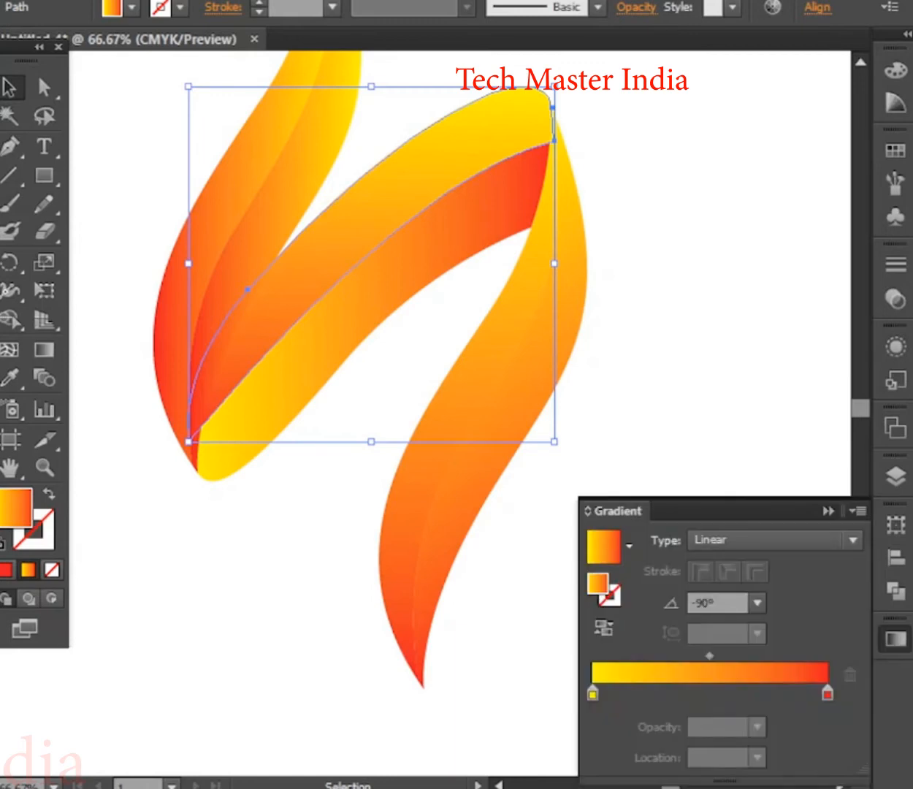
double_click(717, 603)
type("90")
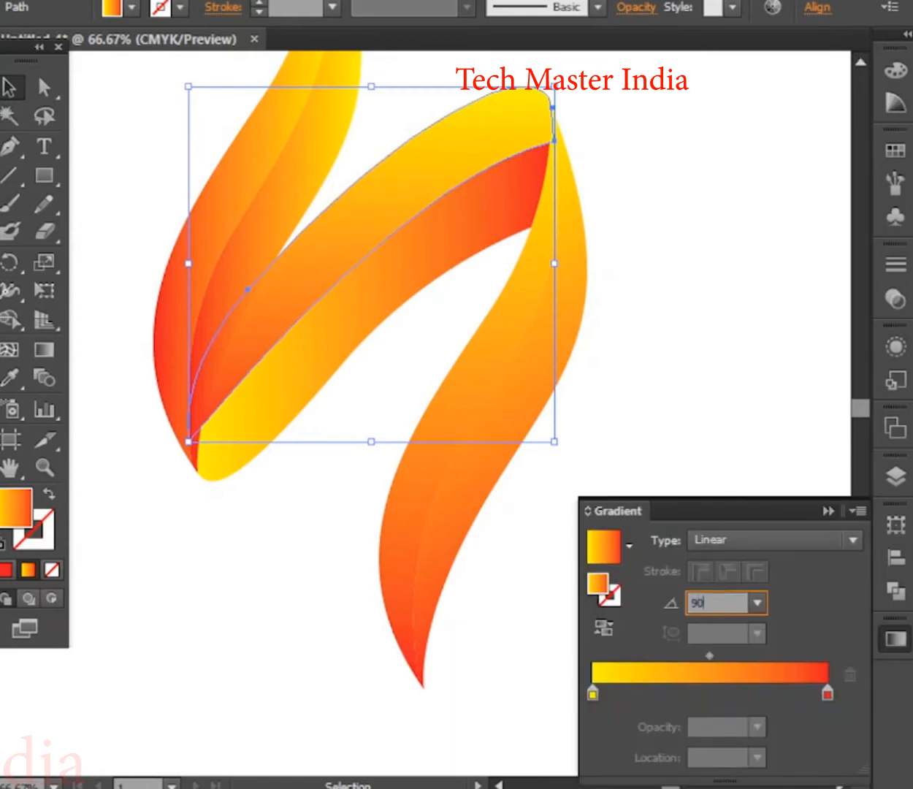
key("Return")
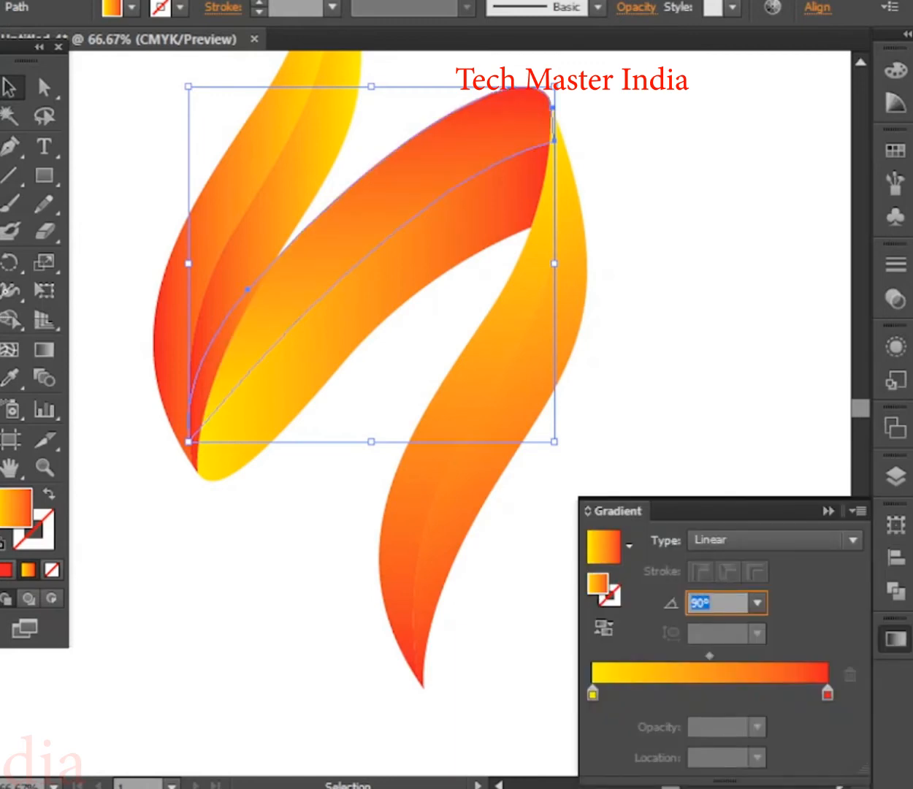
Try a gradient angle of 60° on the band's upper half and settle on 50°
type("60")
key("Return")
type("50")
key("Return")
type("50")
key("Return")
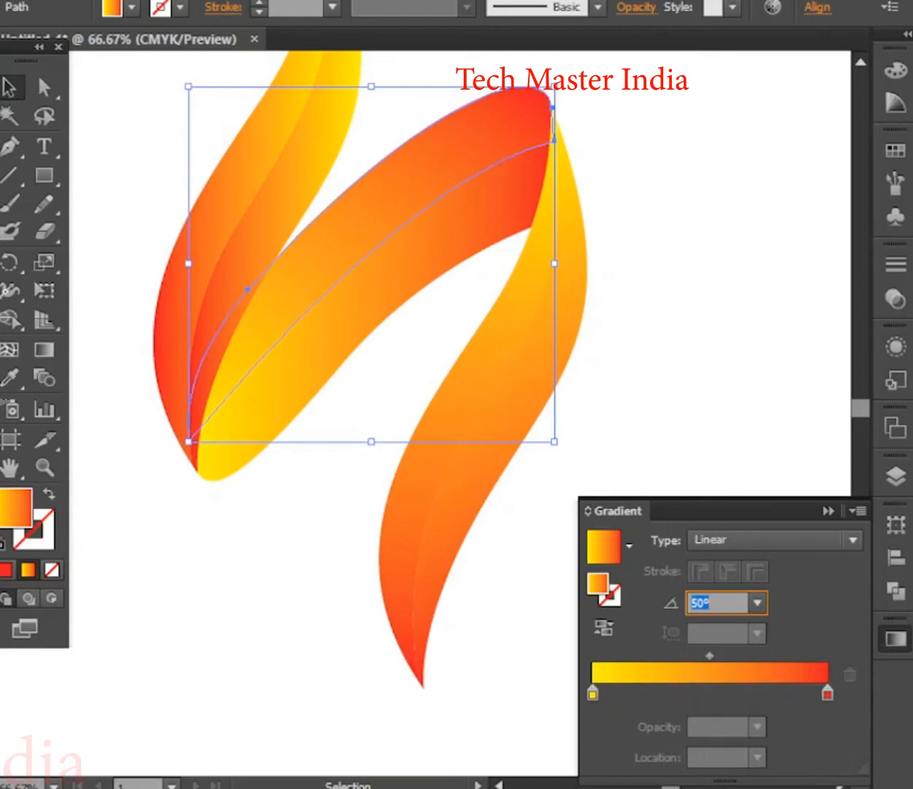
Try gradient angles of 30° and 0° on the band's upper half
left_click(828, 512)
left_click(828, 511)
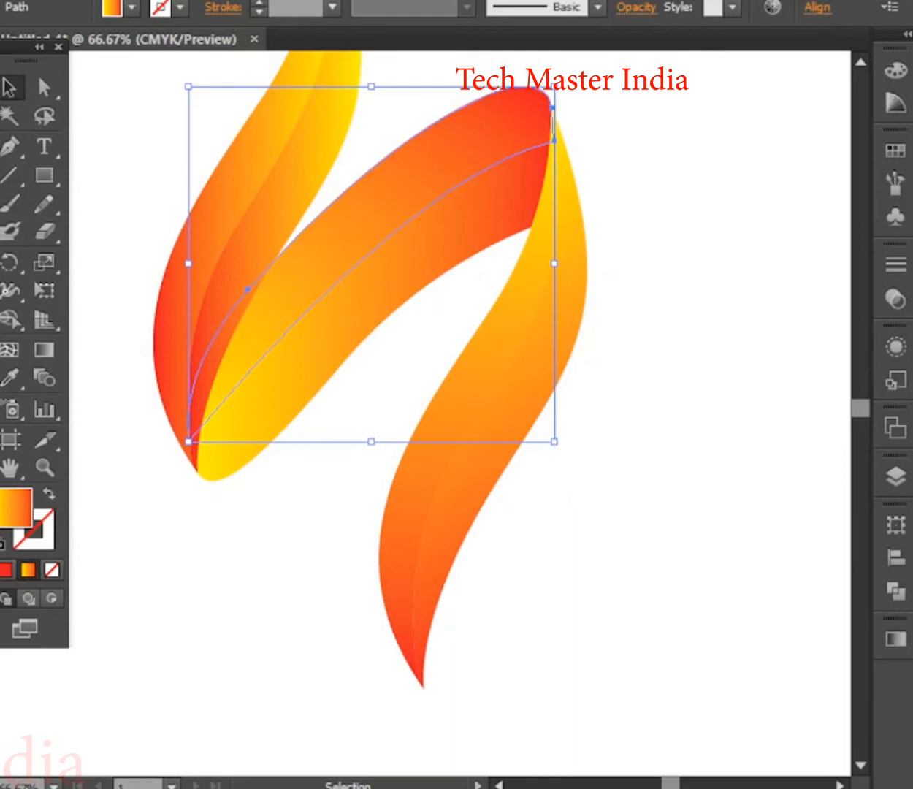
key("ctrl+shift+a")
left_click(431, 169)
left_click(896, 639)
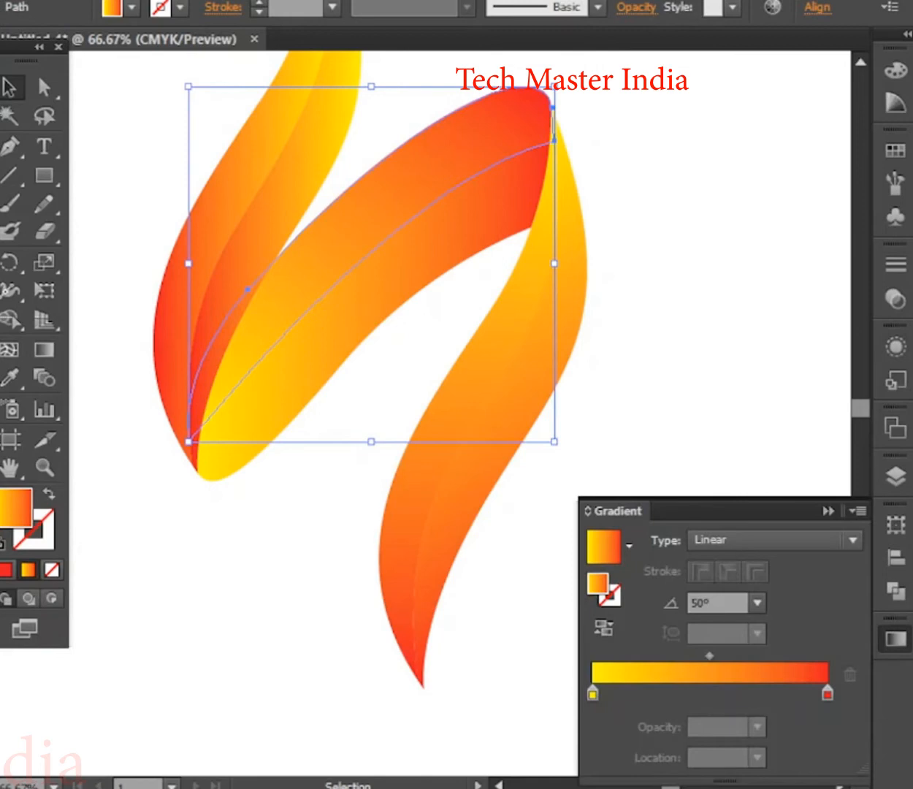
left_click(716, 602)
type("30")
key("Return")
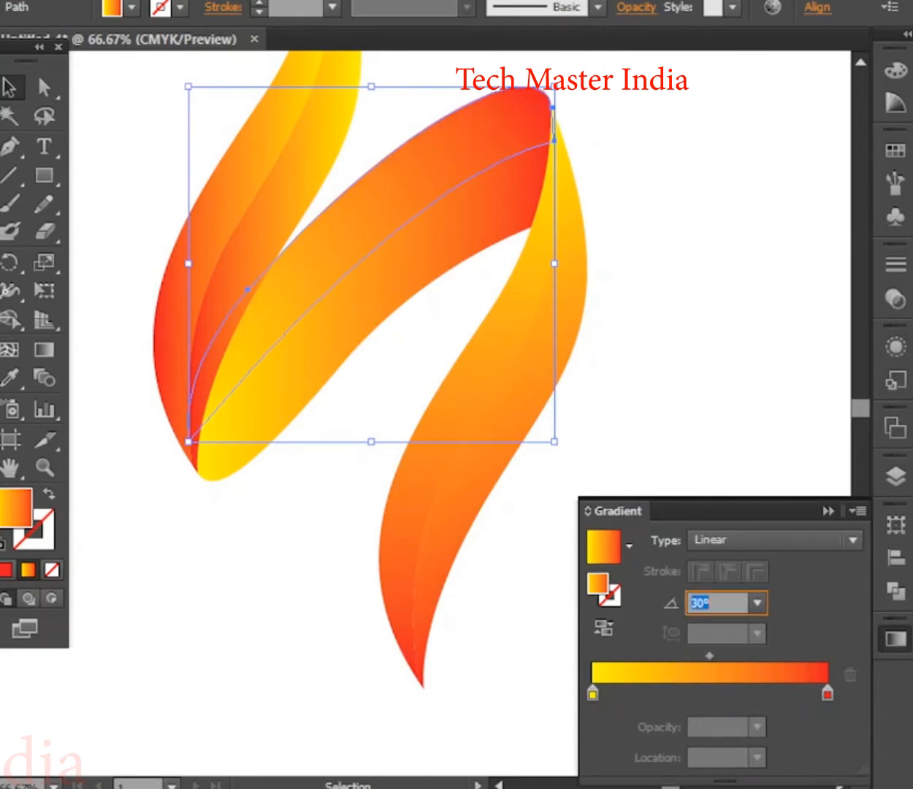
type("0")
key("Return")
left_click(829, 511)
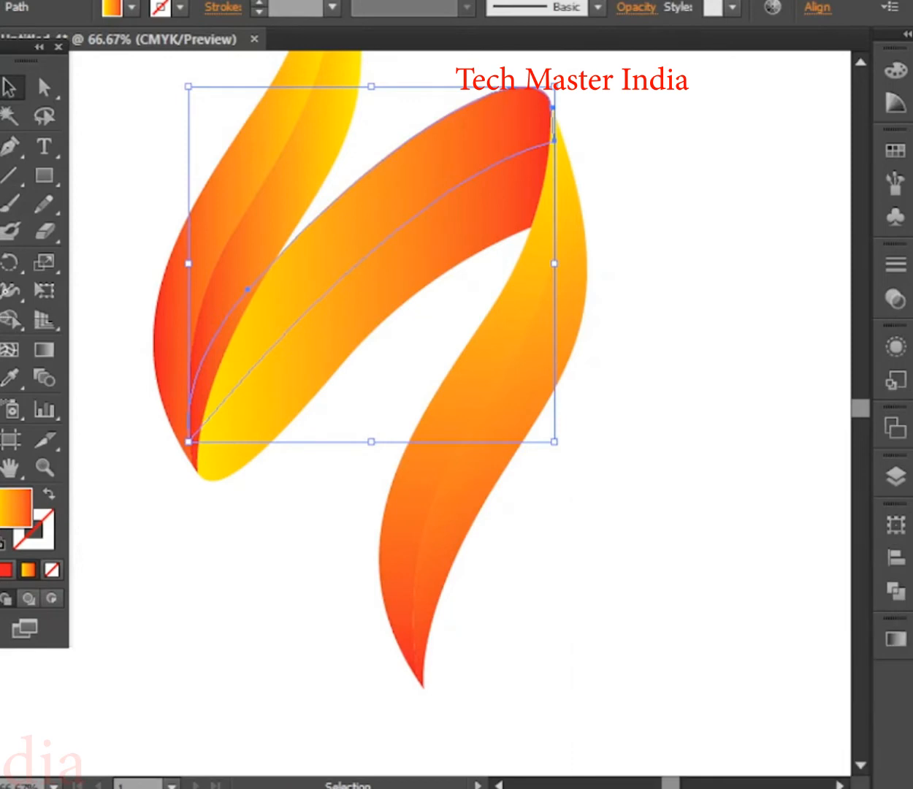
Try gradient angles of -135° and -180° on the band's upper half
left_click(760, 467)
left_click(431, 171)
left_click(895, 638)
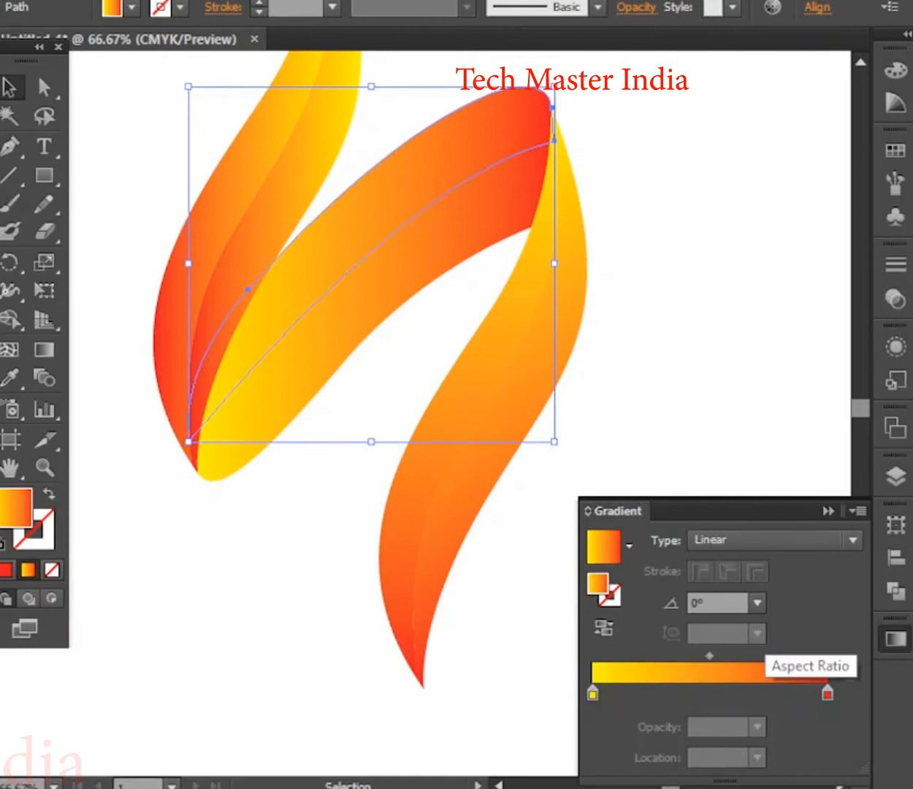
left_click(758, 603)
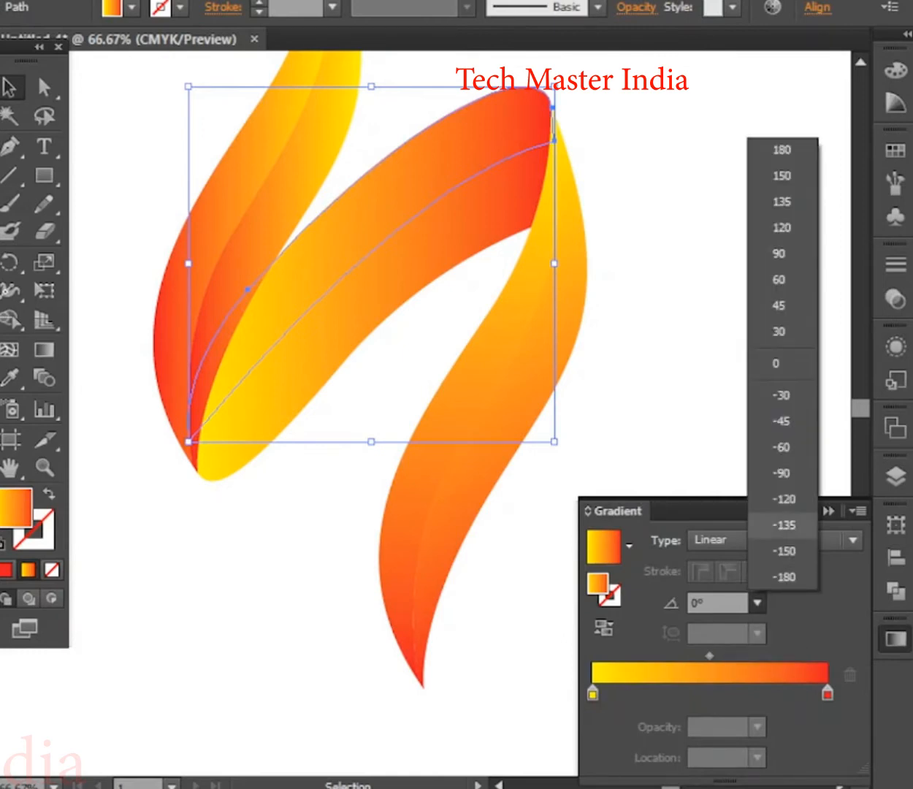
left_click(765, 515)
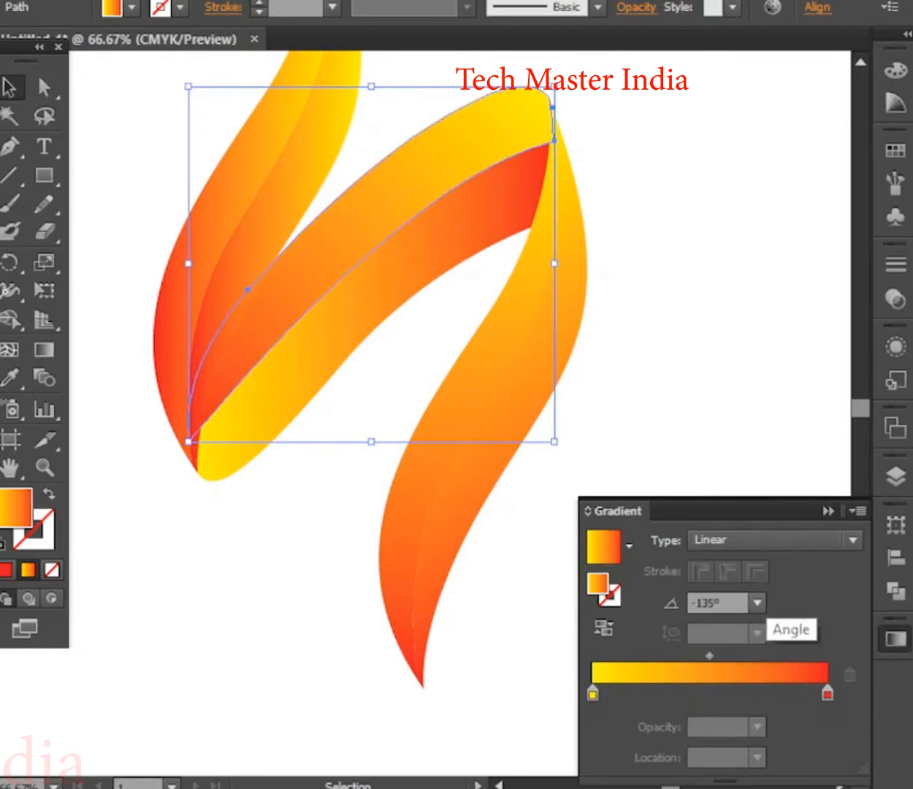
left_click(758, 602)
left_click(784, 577)
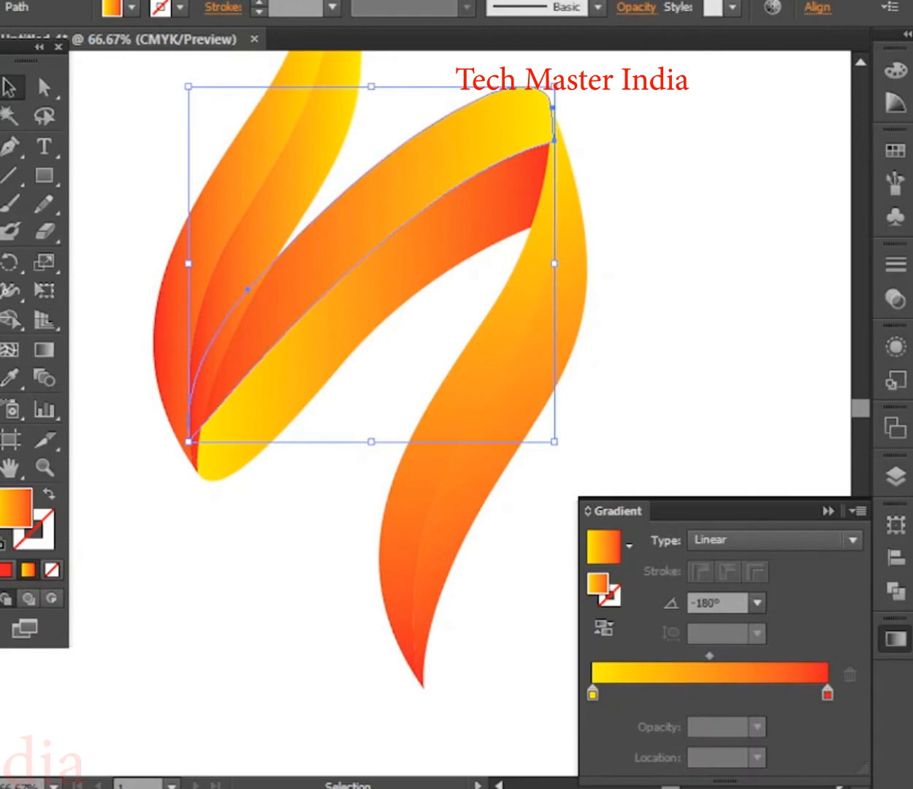
Try gradient angles of -135°, -60° and -30° on the band's upper half, then clear the selection
left_click(758, 603)
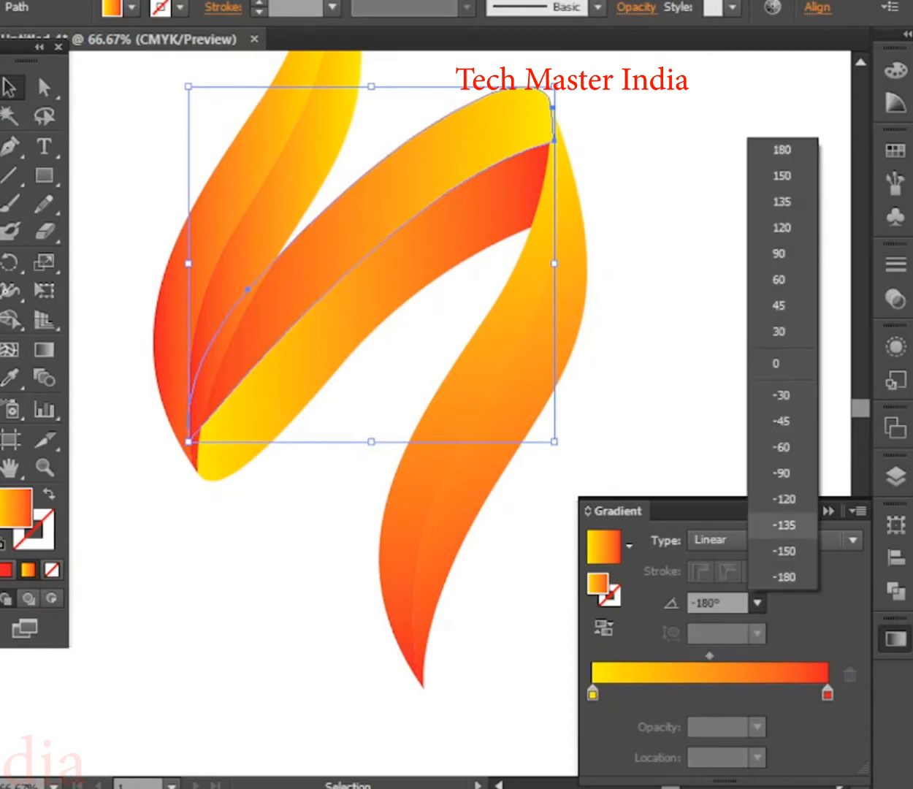
left_click(784, 524)
left_click(757, 603)
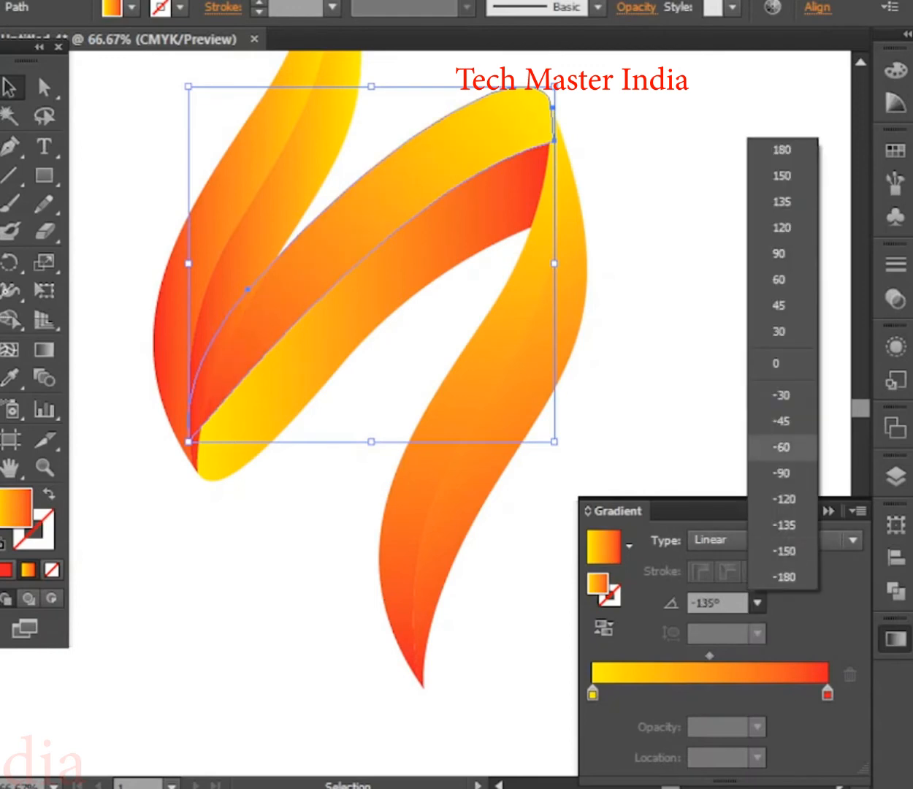
left_click(782, 446)
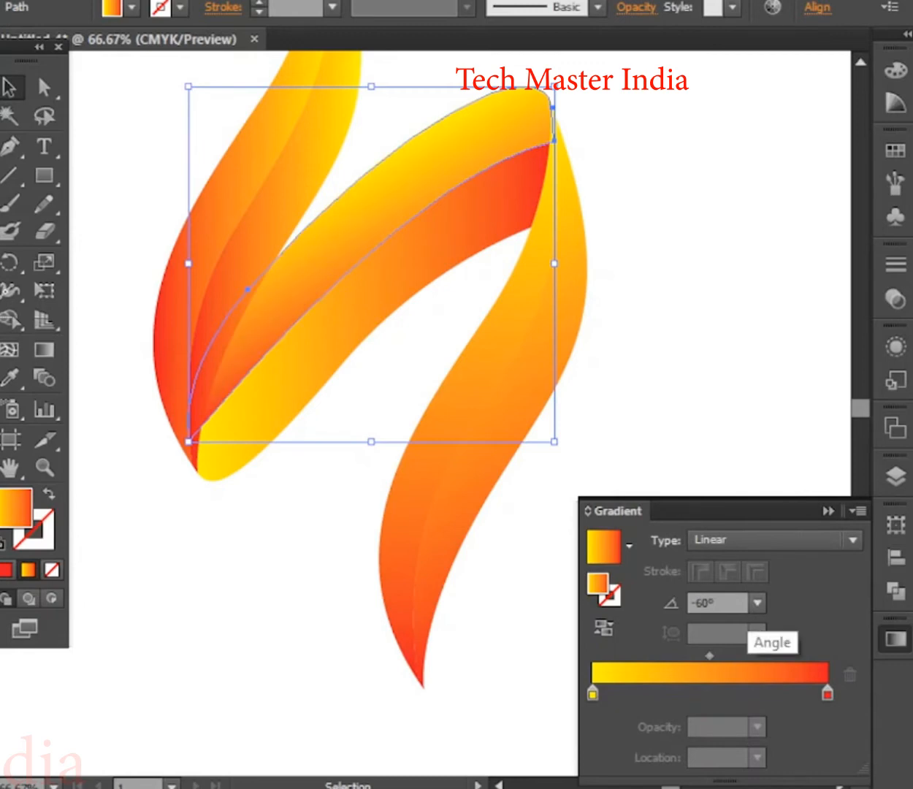
left_click(758, 603)
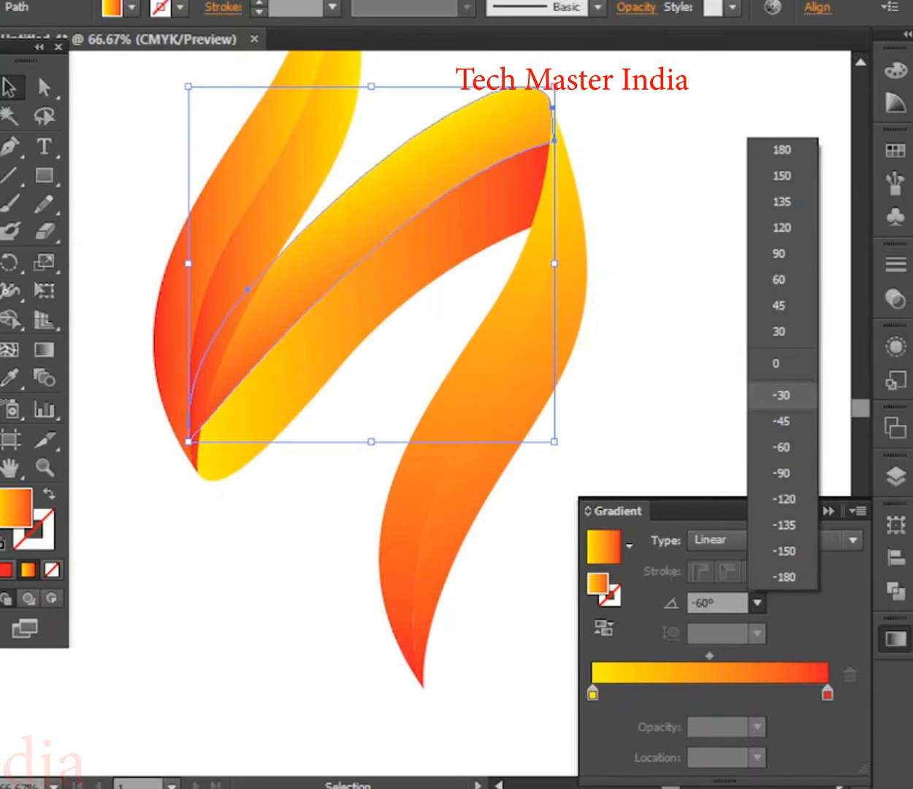
left_click(781, 395)
key("ctrl+shift+a")
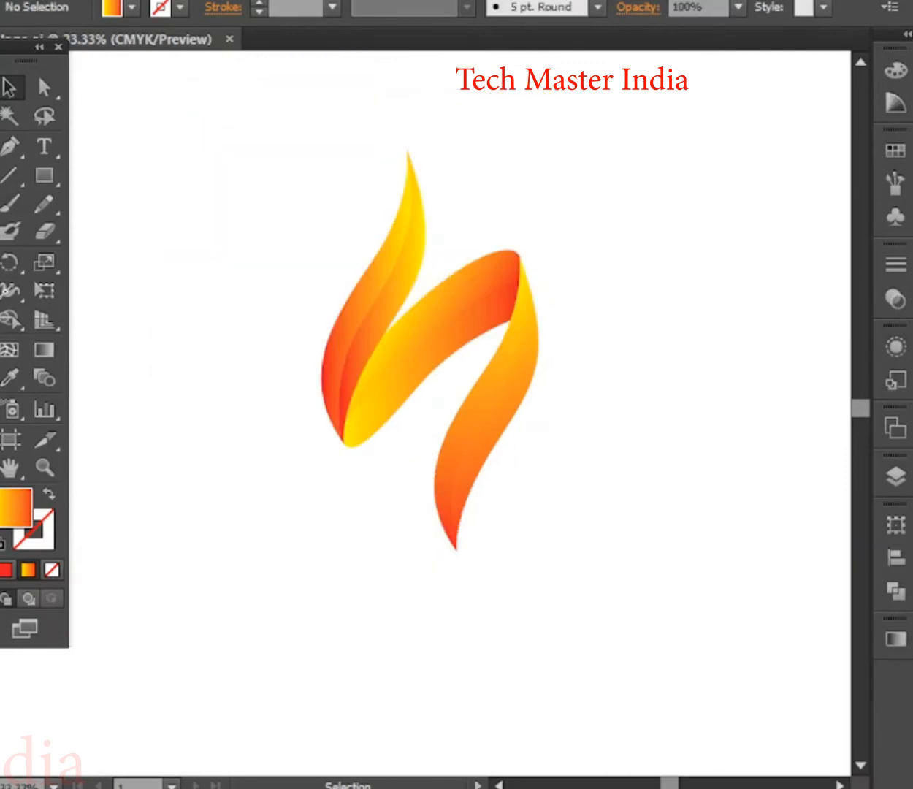
Select both halves of the right flame and widen them together toward the left flame
key("ctrl+plus")
left_click(528, 403)
left_click(491, 391, "shift")
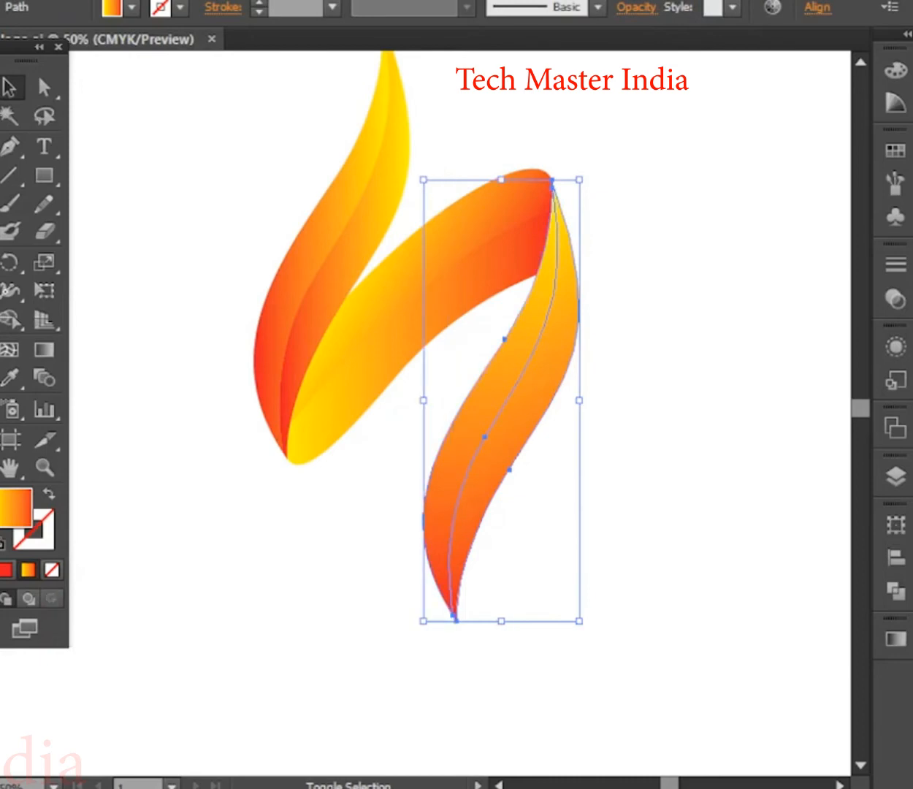
right_click(491, 391)
left_click(551, 501)
left_click_drag(423, 400, 343, 401)
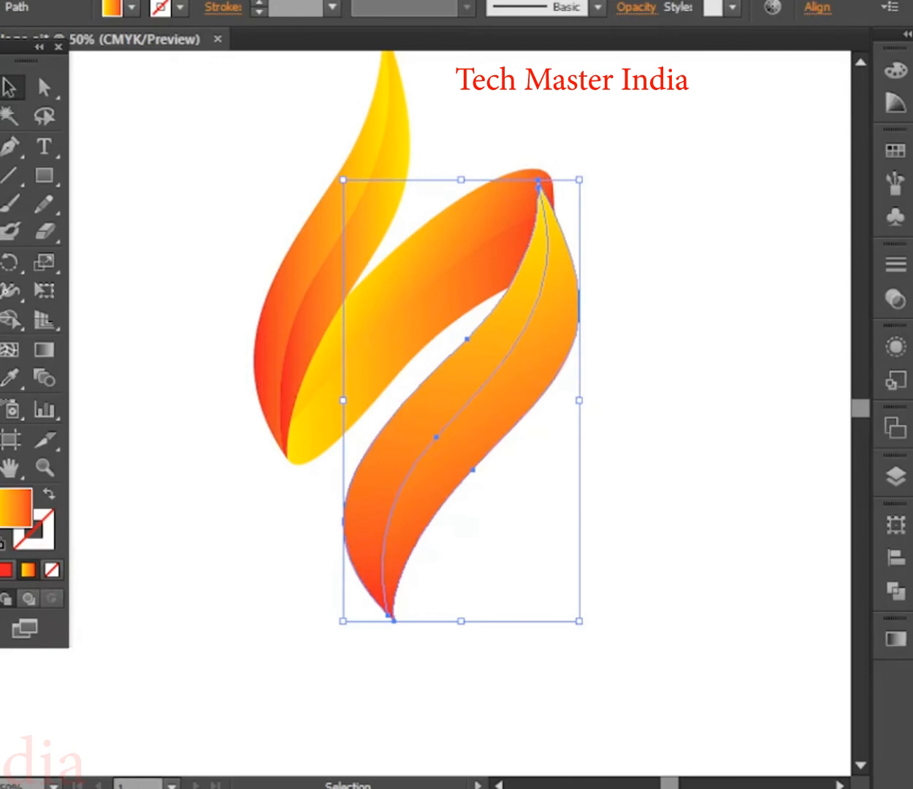
Rotate the right flame slightly clockwise and align its upper tip precisely with the outer edge of the band's upper end
left_click_drag(586, 174, 505, 102)
scroll(609, 193, "up", 1)
scroll(563, 188, "up", 4)
scroll(502, 104, "up", 7)
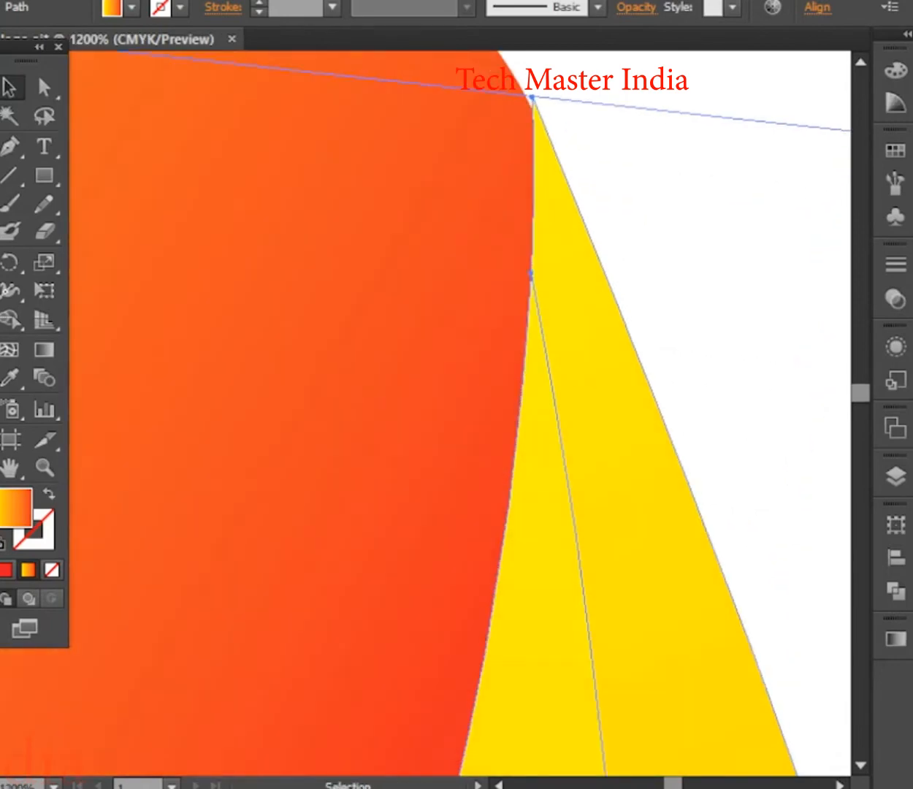
left_click_drag(555, 533, 527, 634)
key("ctrl+equal")
key("ctrl+equal")
left_click_drag(511, 511, 551, 610)
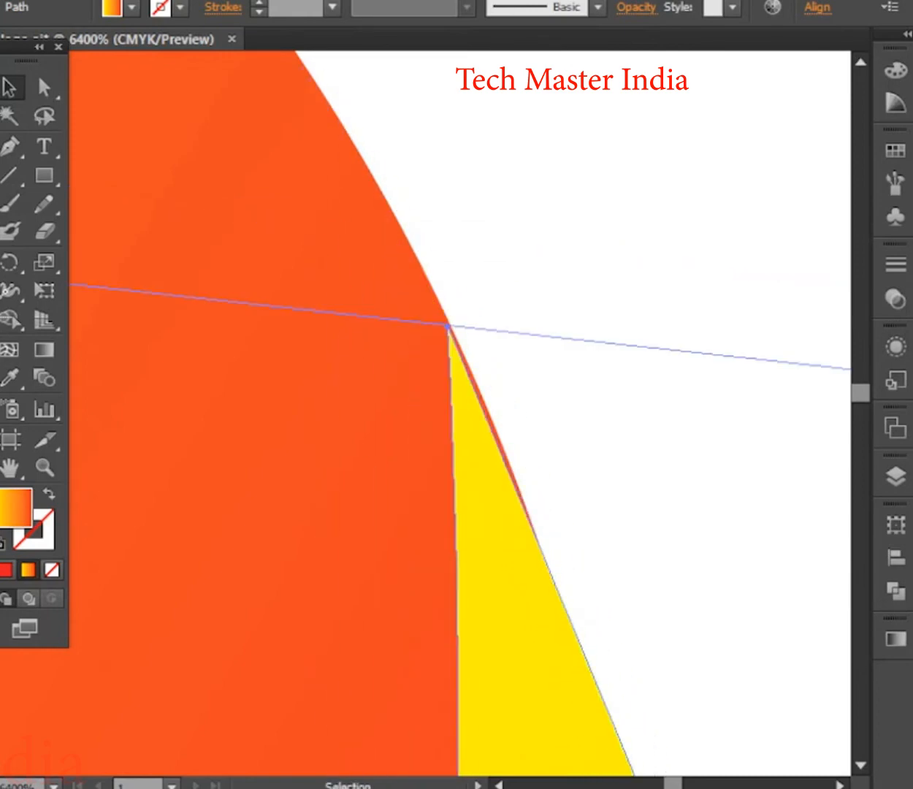
mouse_move(551, 609)
left_mouse_down()
mouse_move(547, 616)
mouse_move(544, 587)
mouse_move(555, 629)
left_mouse_up()
scroll(449, 252, "down", 16)
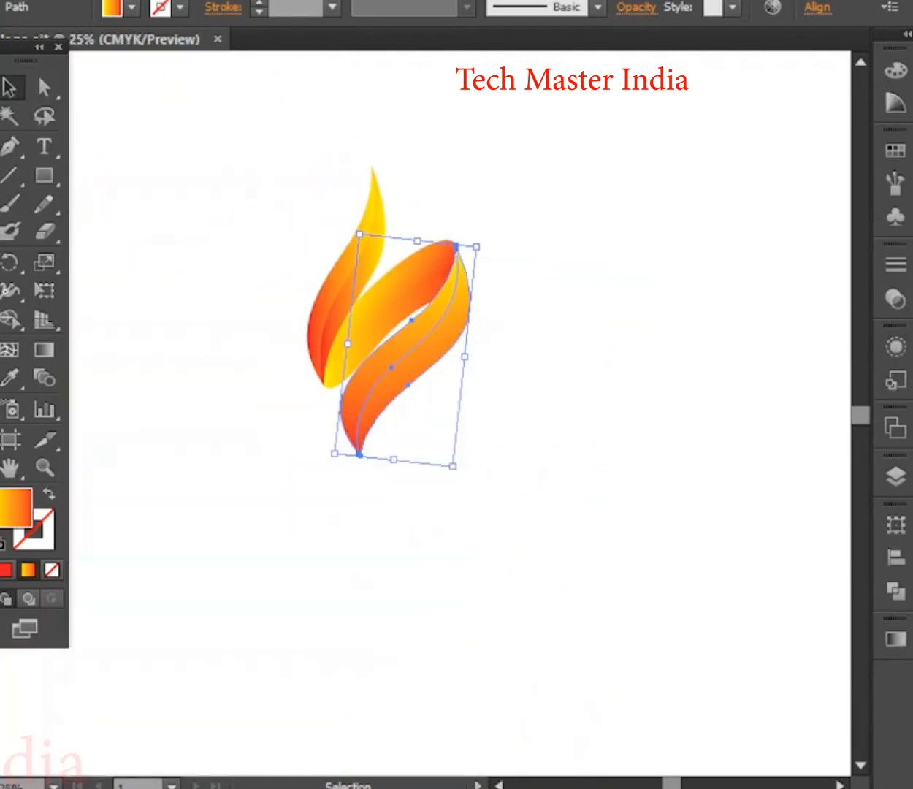
Reselect both halves of the right flame, lengthen them slightly downward and narrow them from the left side
key("ctrl+shift+a")
scroll(368, 325, "up", 2)
left_click(452, 409)
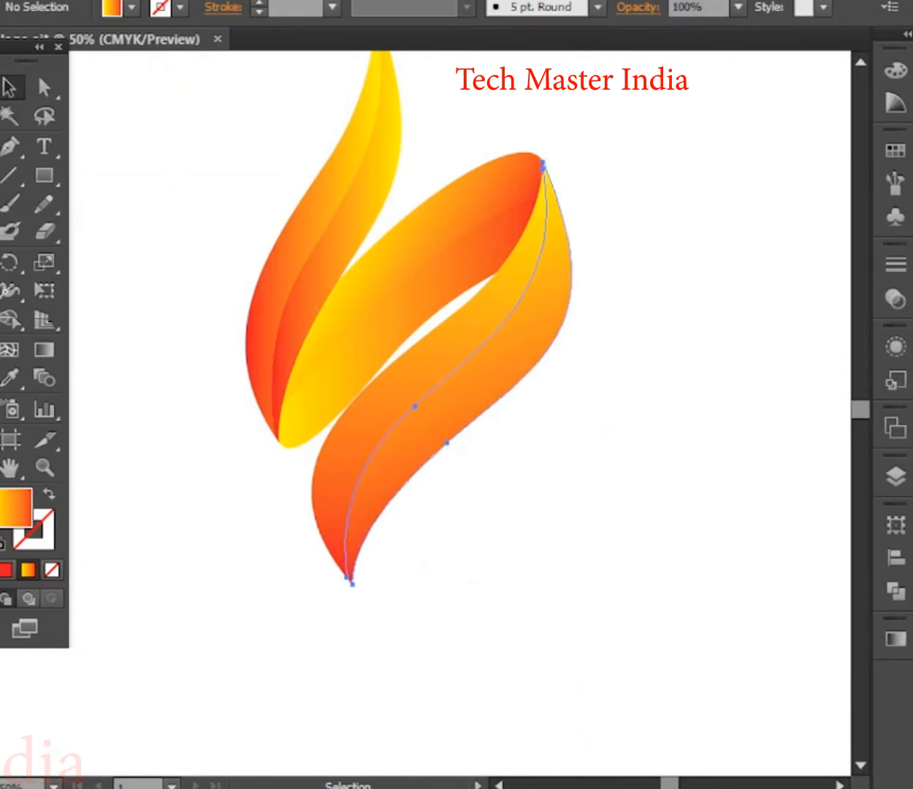
left_click(384, 412, "shift")
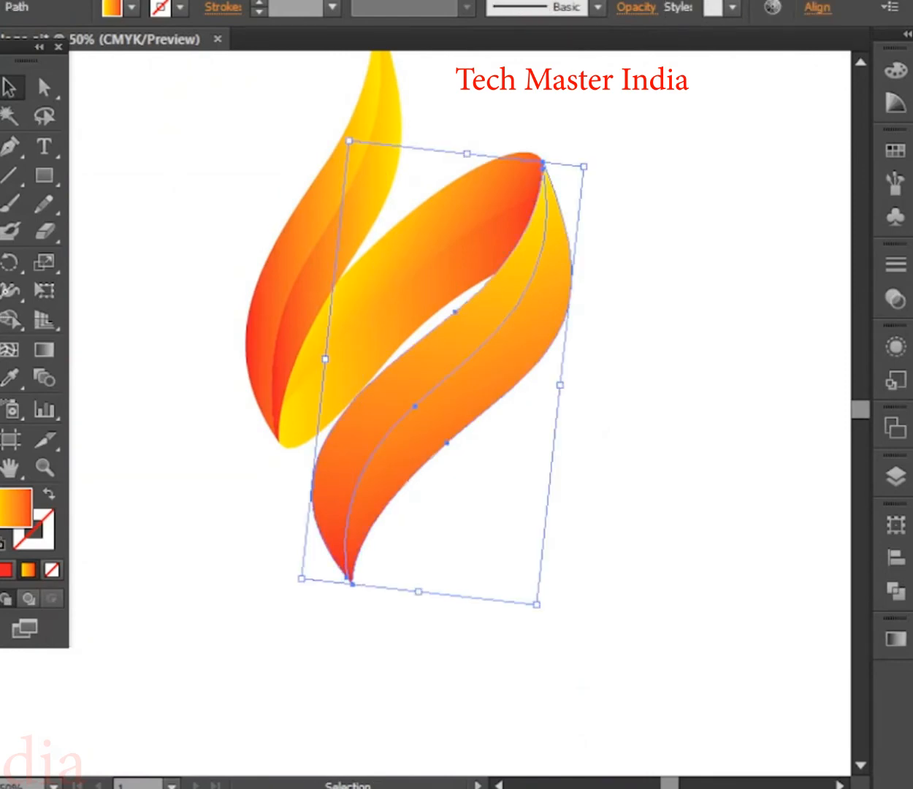
left_click_drag(419, 591, 418, 595)
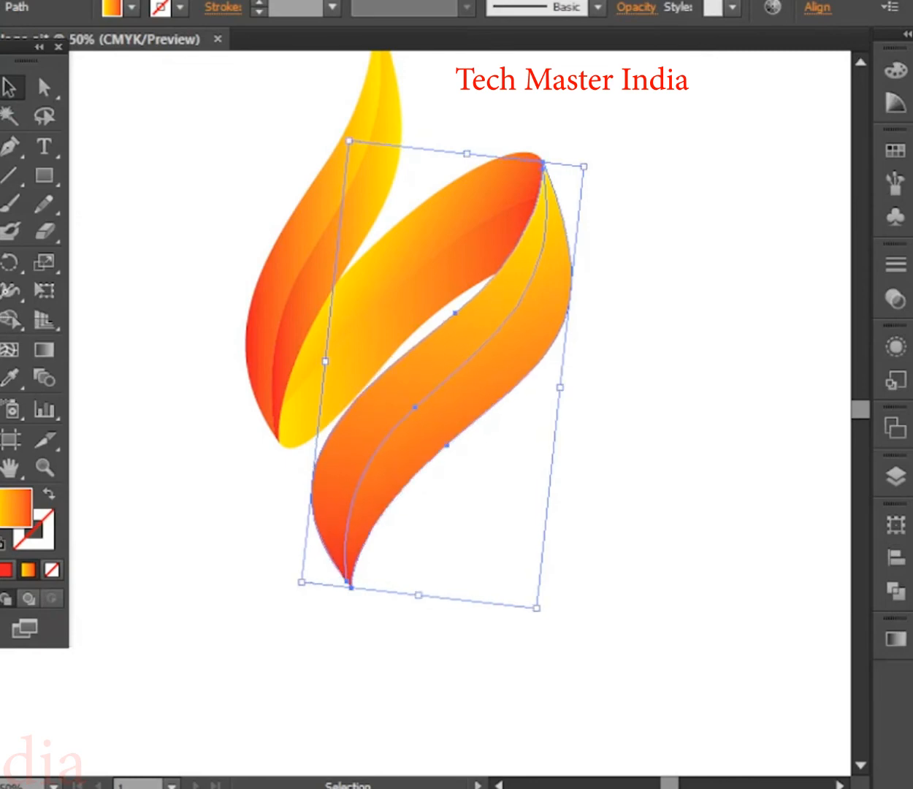
left_click_drag(301, 582, 332, 592)
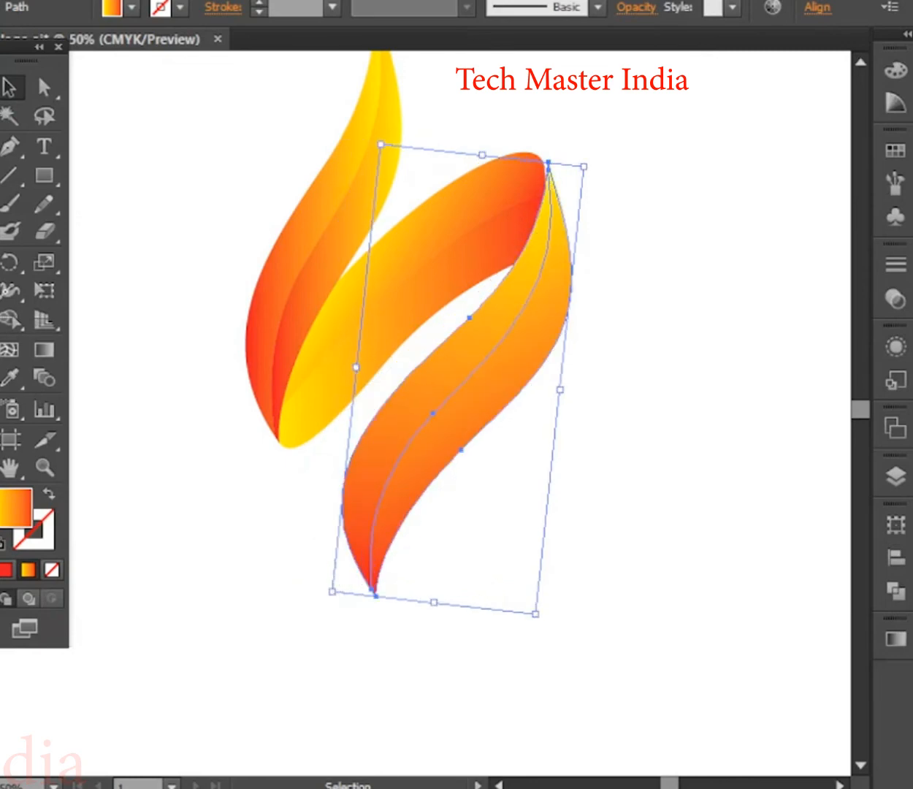
left_click_drag(332, 592, 340, 591)
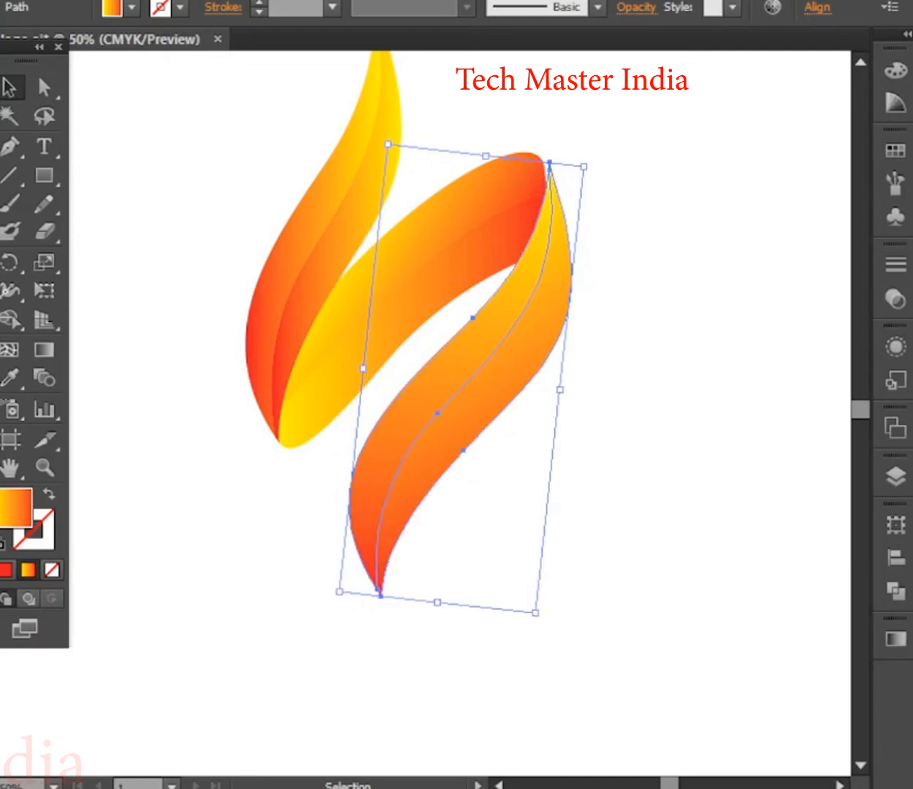
Realign the right flame's upper tip with the outer edge of the band's upper end and clear the selection
scroll(564, 139, "up", 4)
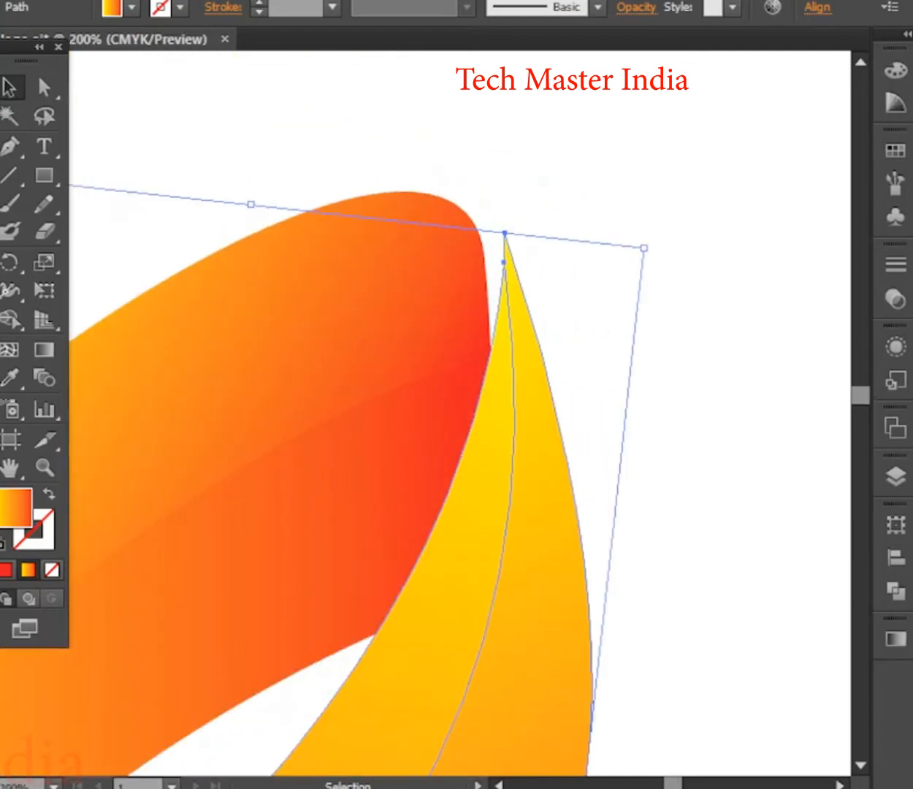
key("Up")
key("Up")
key("Down")
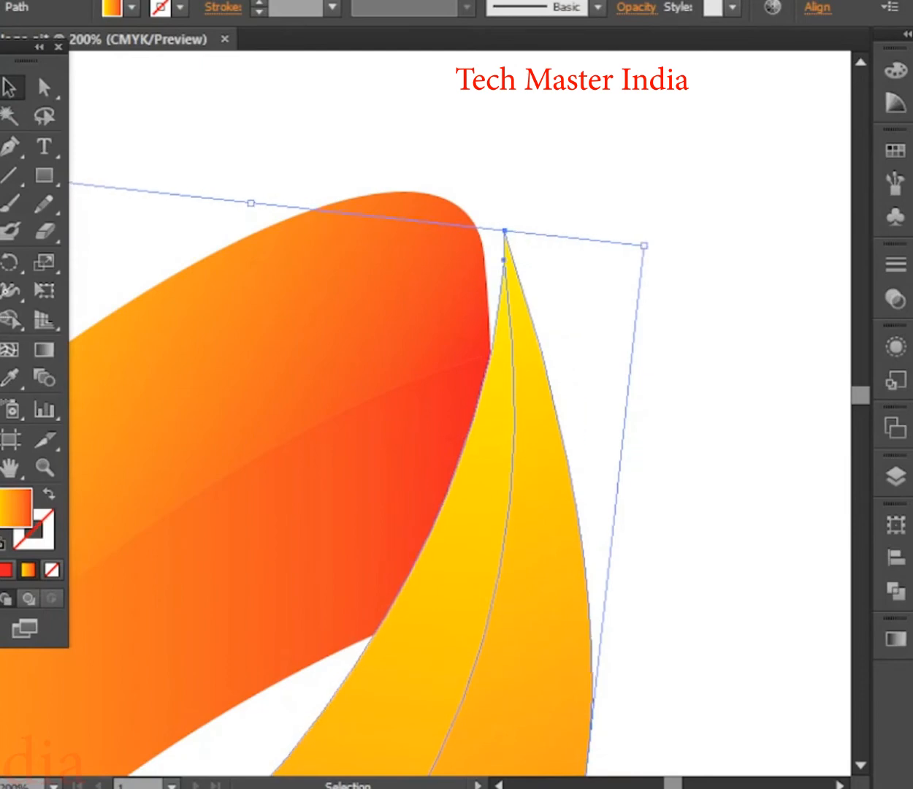
left_click_drag(644, 246, 616, 256)
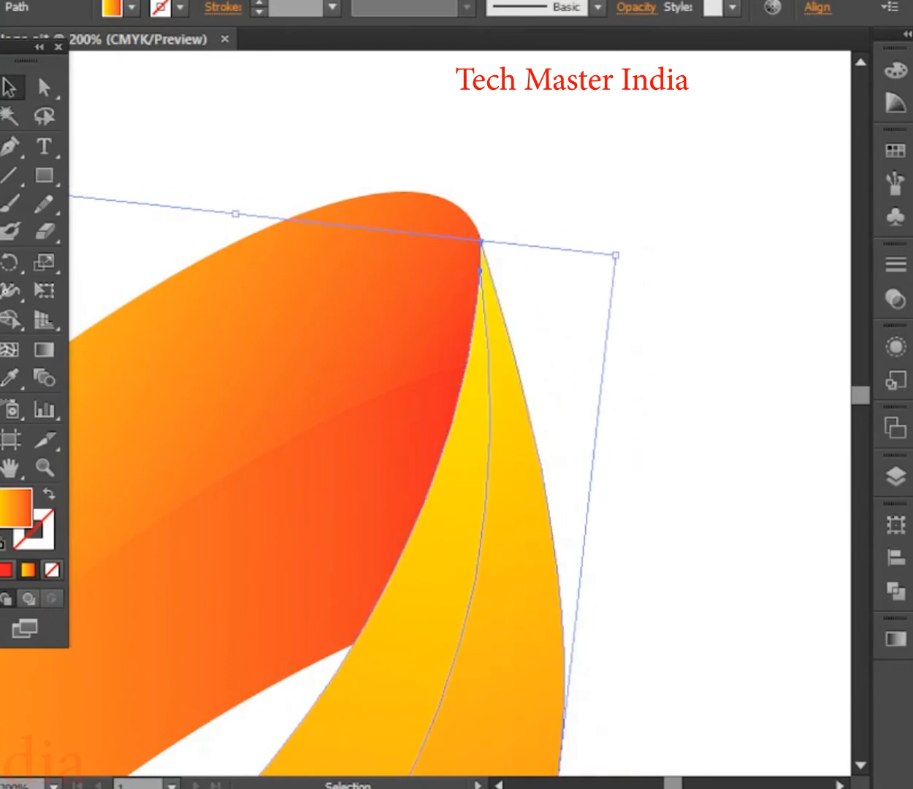
left_click(534, 193)
scroll(532, 194, "down", 7)
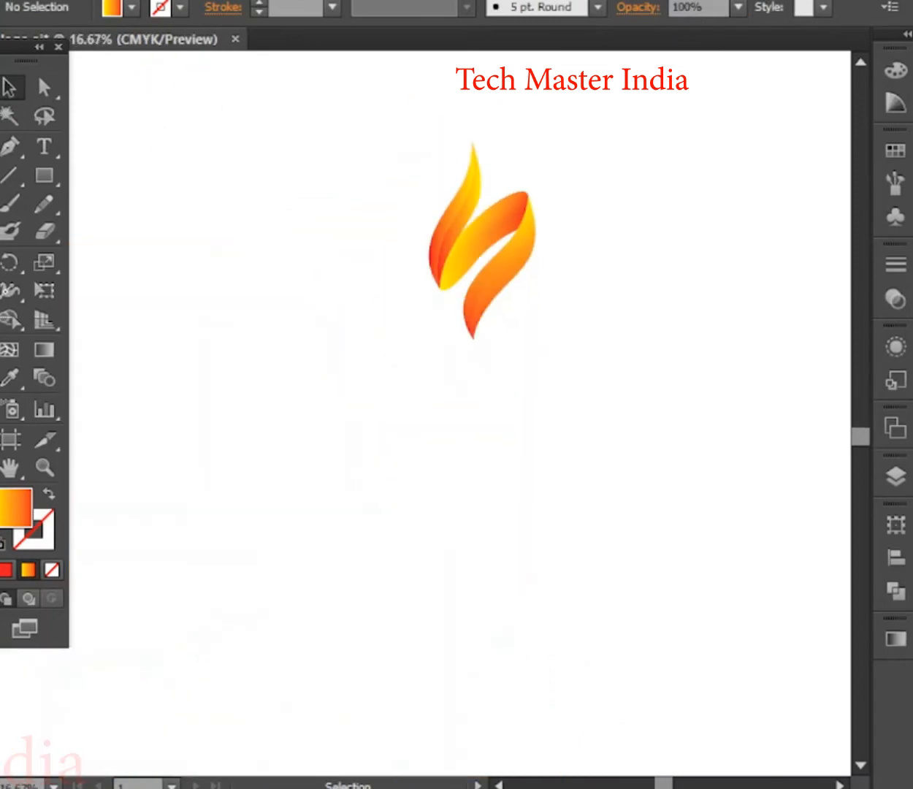
Group all the flame and band shapes and move the group slightly down the artboard
scroll(544, 178, "up", 2)
left_click_drag(268, 75, 532, 511)
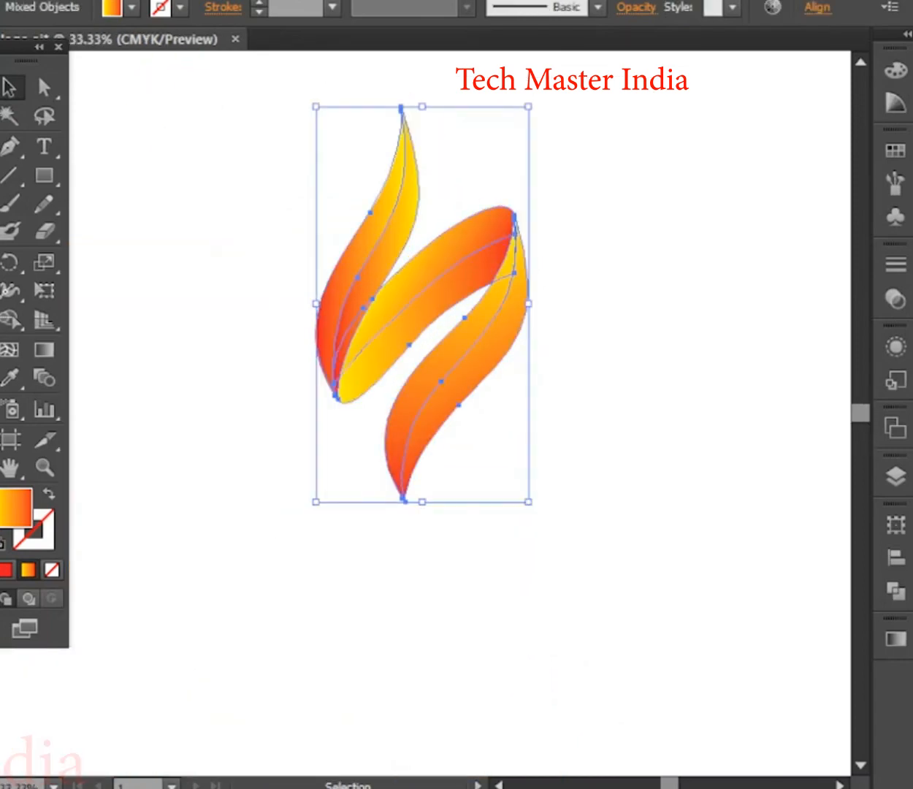
key("ctrl+g")
left_click_drag(453, 365, 451, 409)
key("ctrl+shift+a")
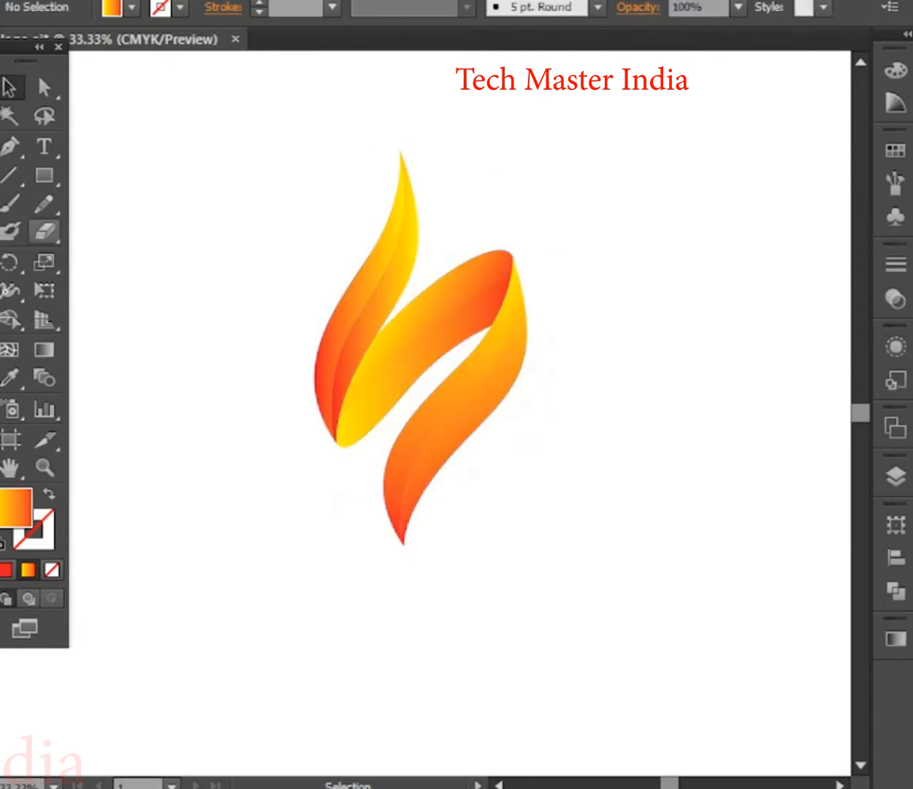
Draw a large circle with the Ellipse tool over the lower part of the flame logo
left_click(44, 175)
left_click(154, 231)
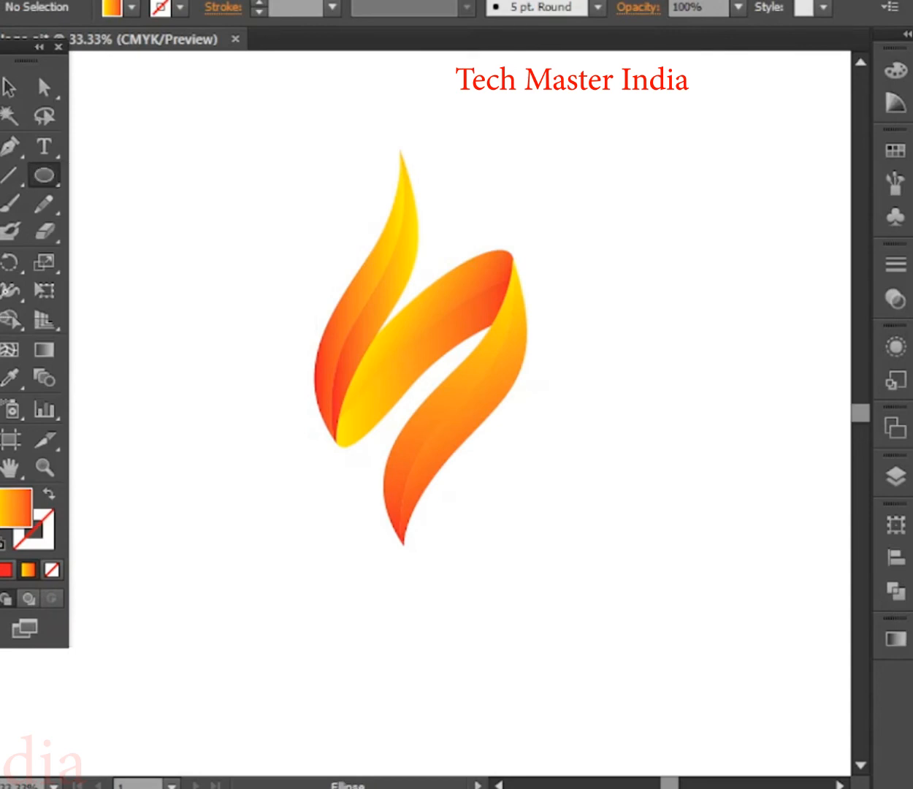
left_click_drag(194, 364, 515, 684)
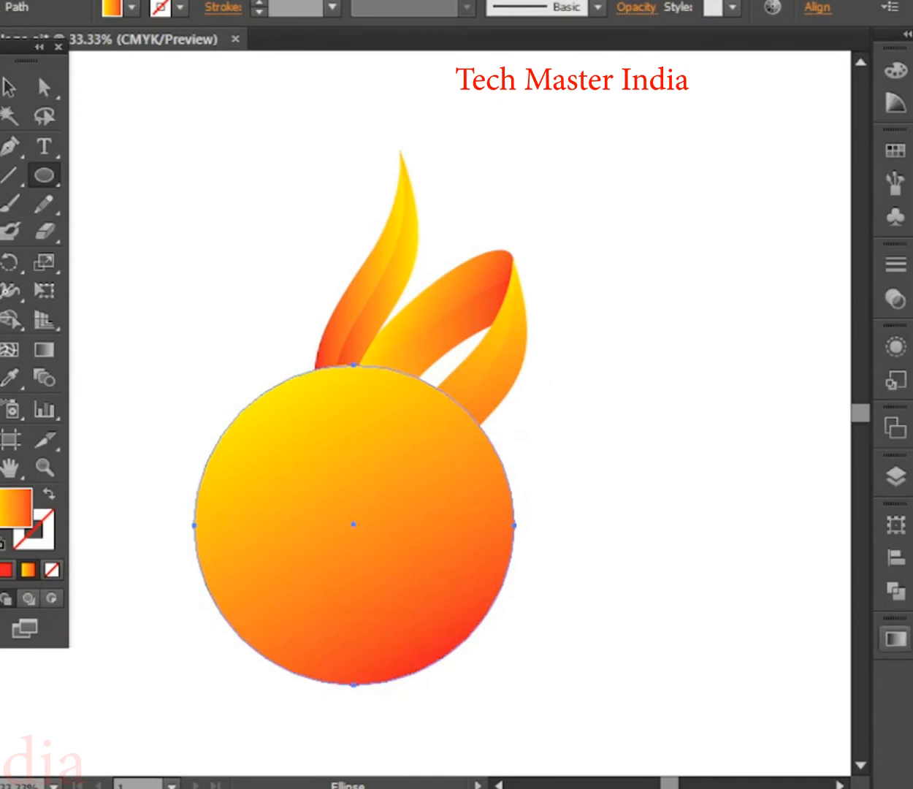
Set the circle gradient's red end stop to black and change the gradient type to Radial
left_click(895, 639)
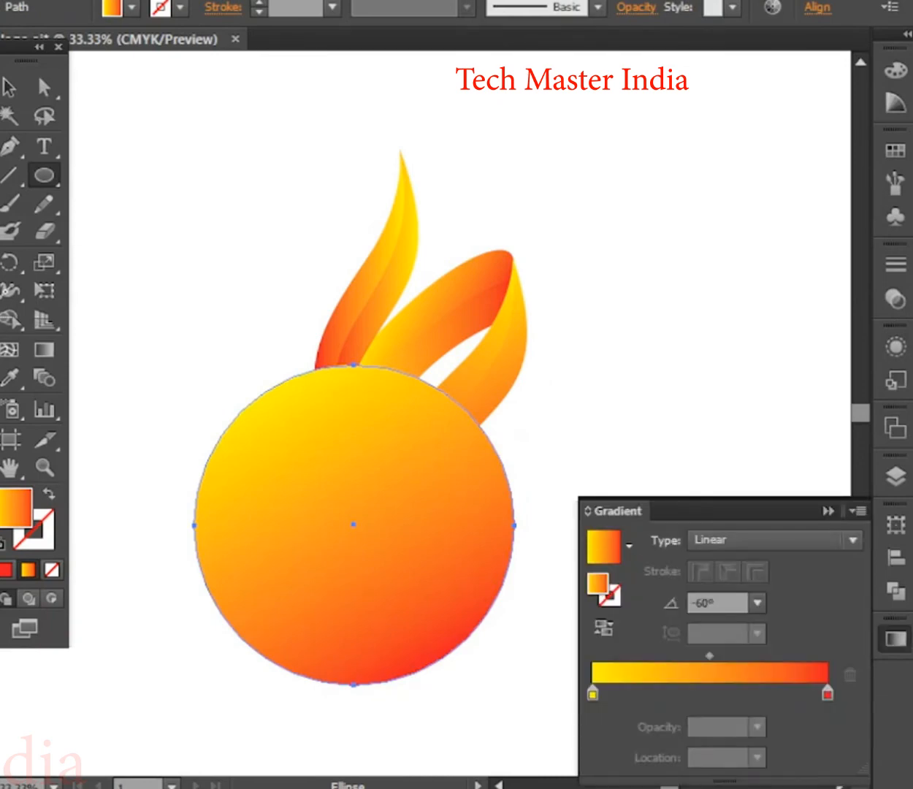
left_click(827, 693)
double_click(827, 693)
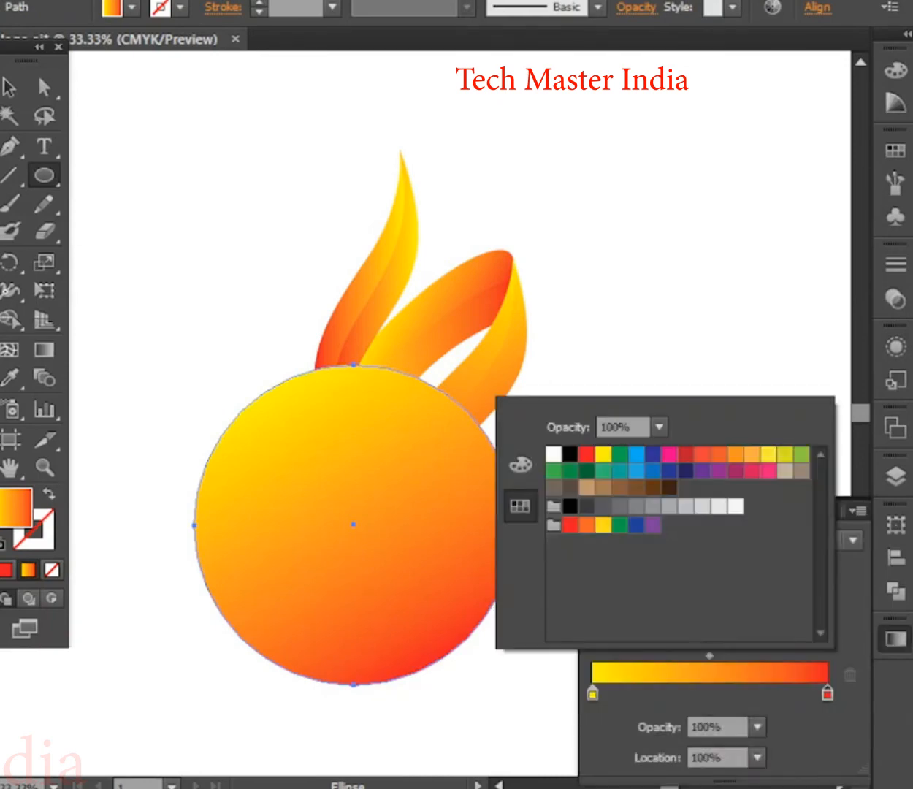
left_click(570, 454)
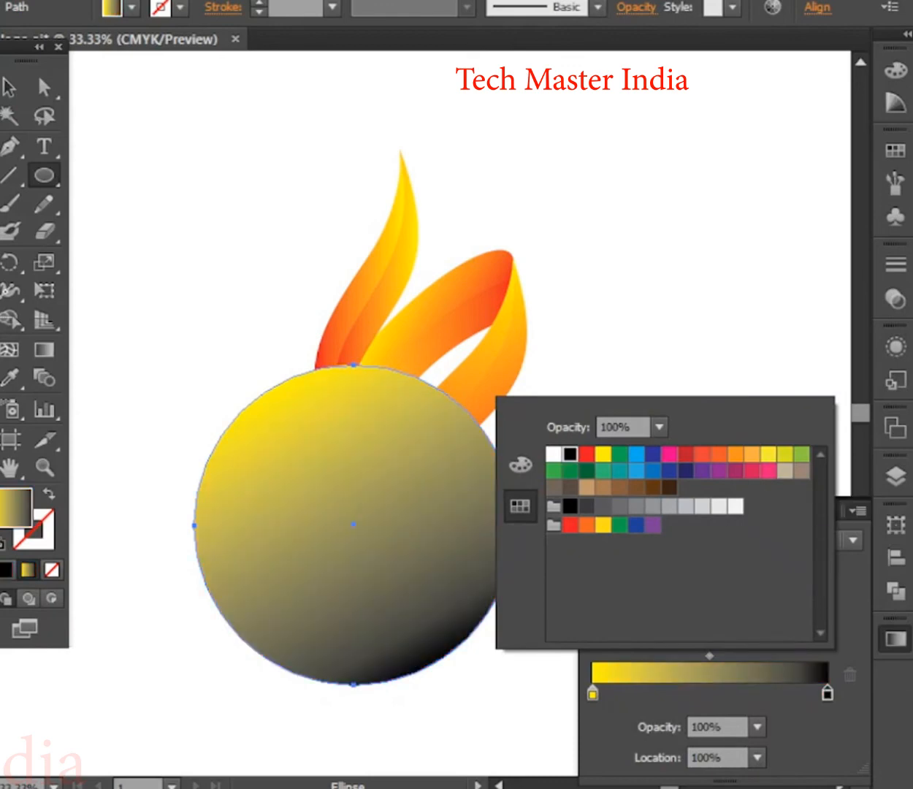
key("Escape")
left_click(774, 540)
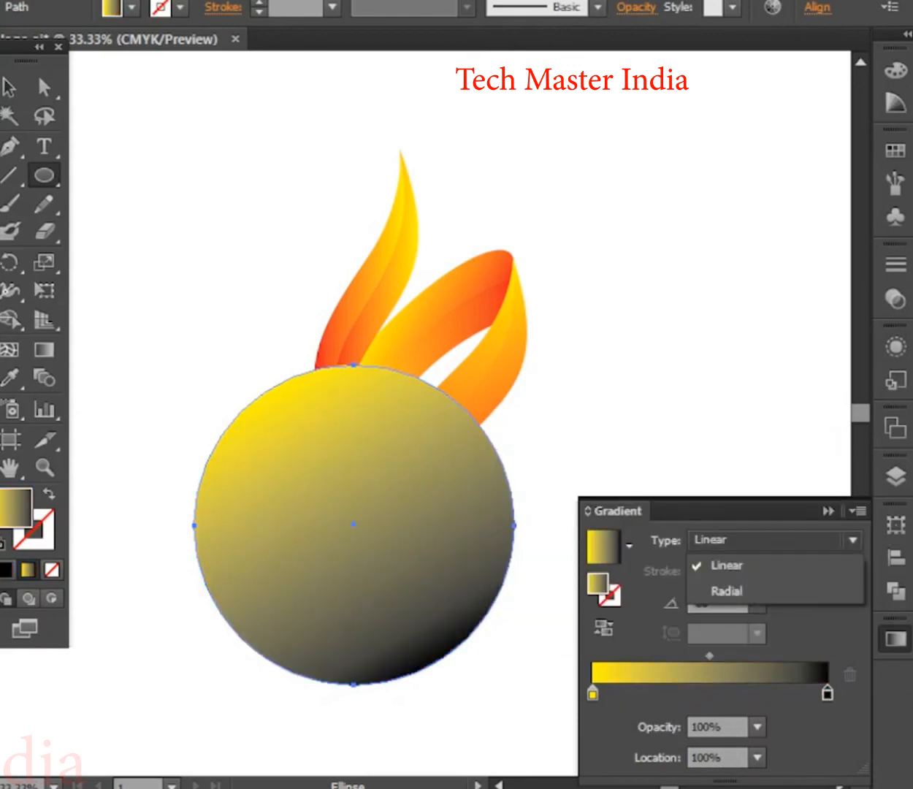
left_click(727, 590)
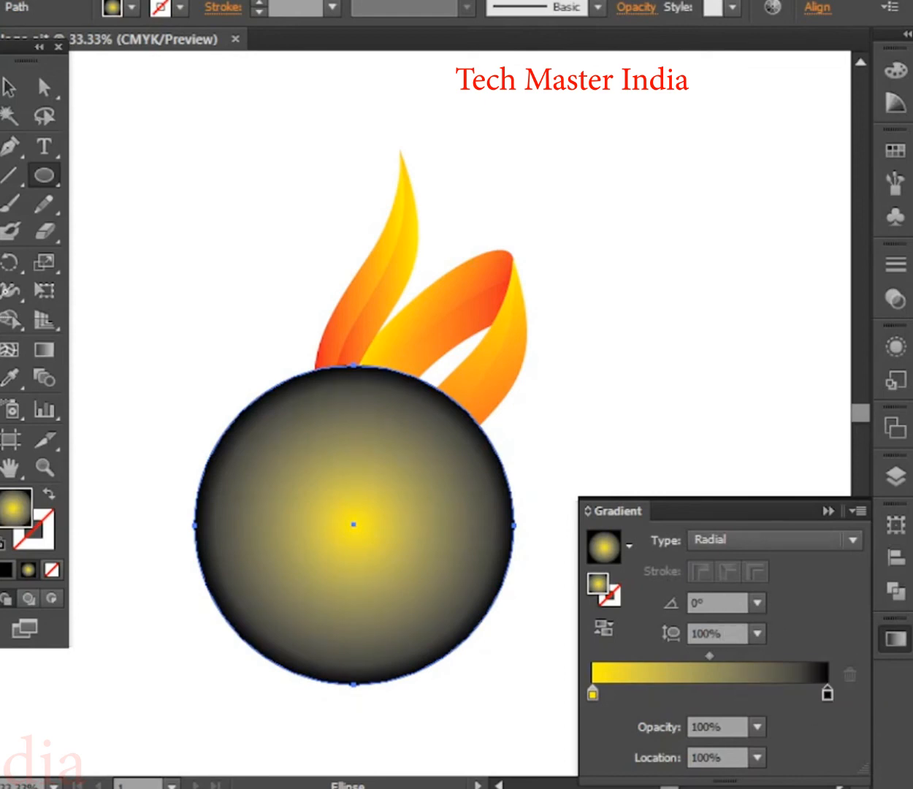
Change the gradient's yellow center stop to black as well, so both color stops are black
left_click(592, 693)
double_click(593, 693)
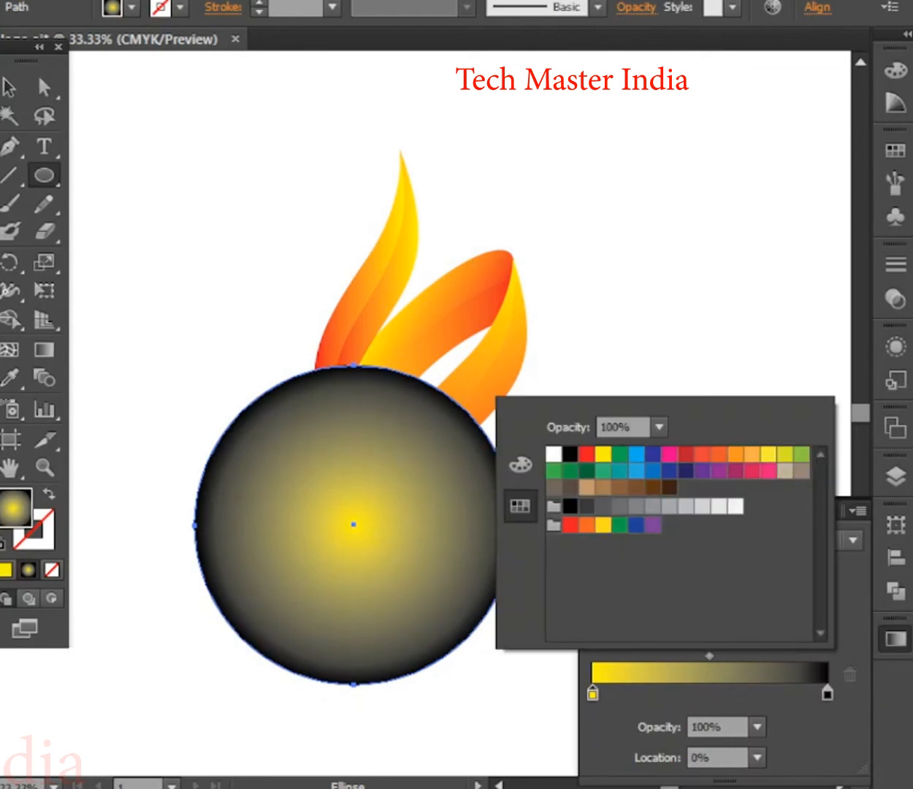
left_click(569, 454)
left_click(827, 693)
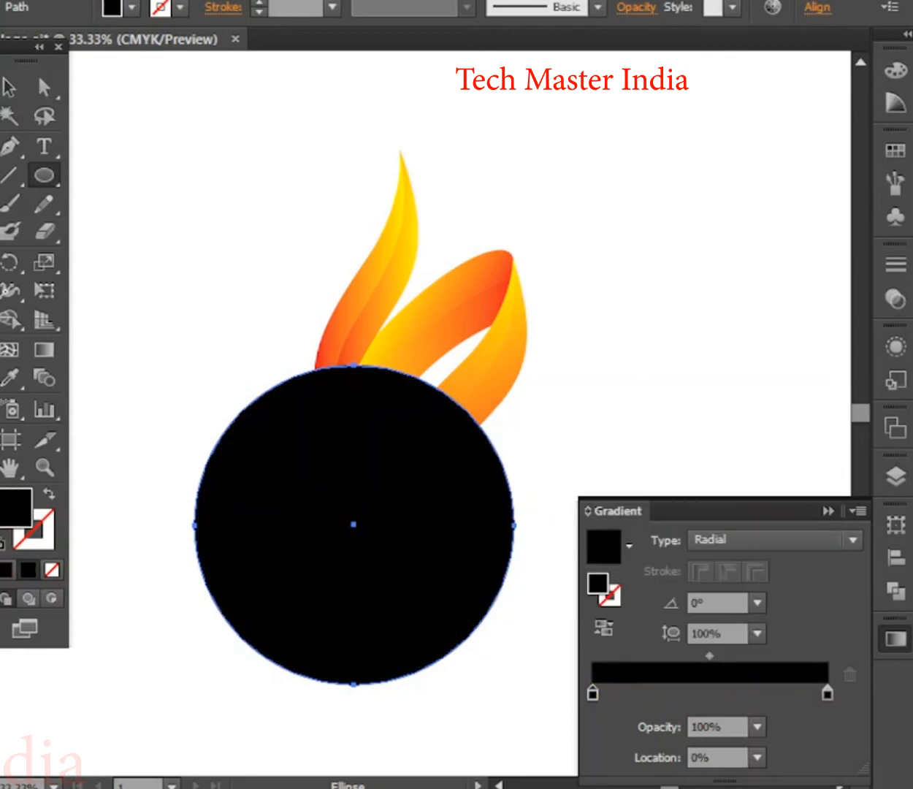
double_click(827, 694)
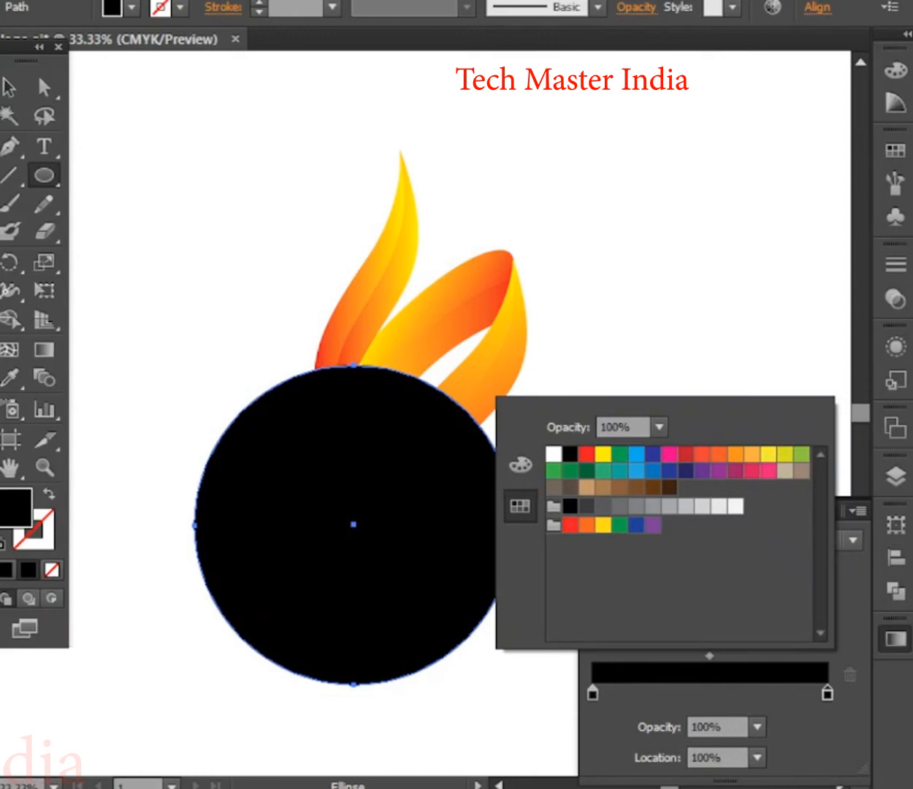
key("Escape")
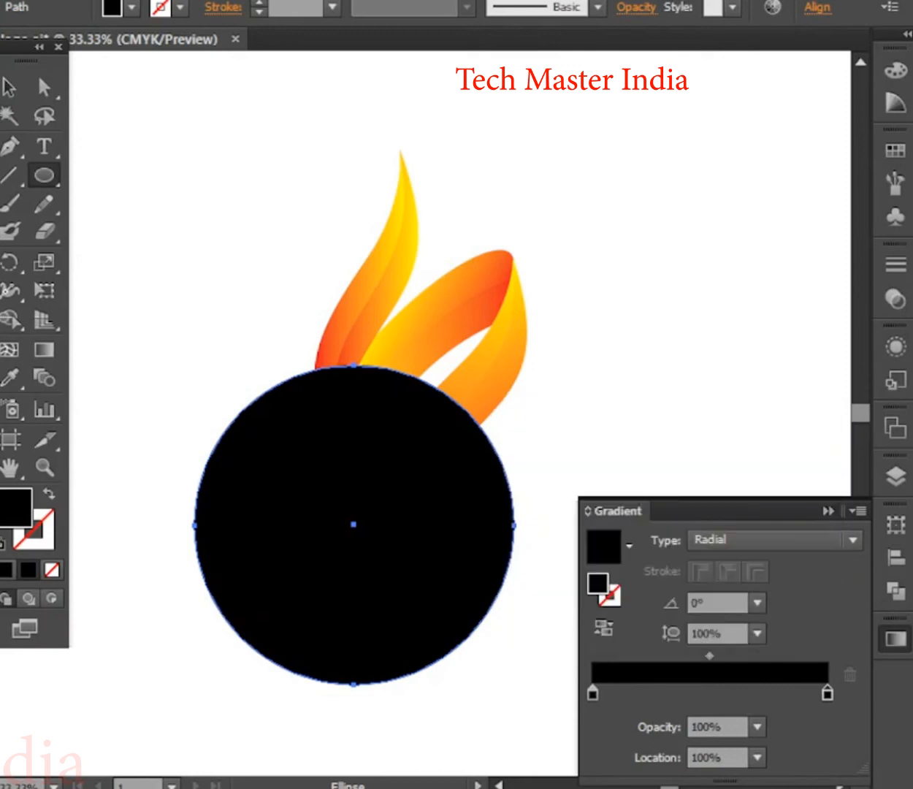
Set the circle's radial gradient angle to 100°
left_click(715, 603)
type("100")
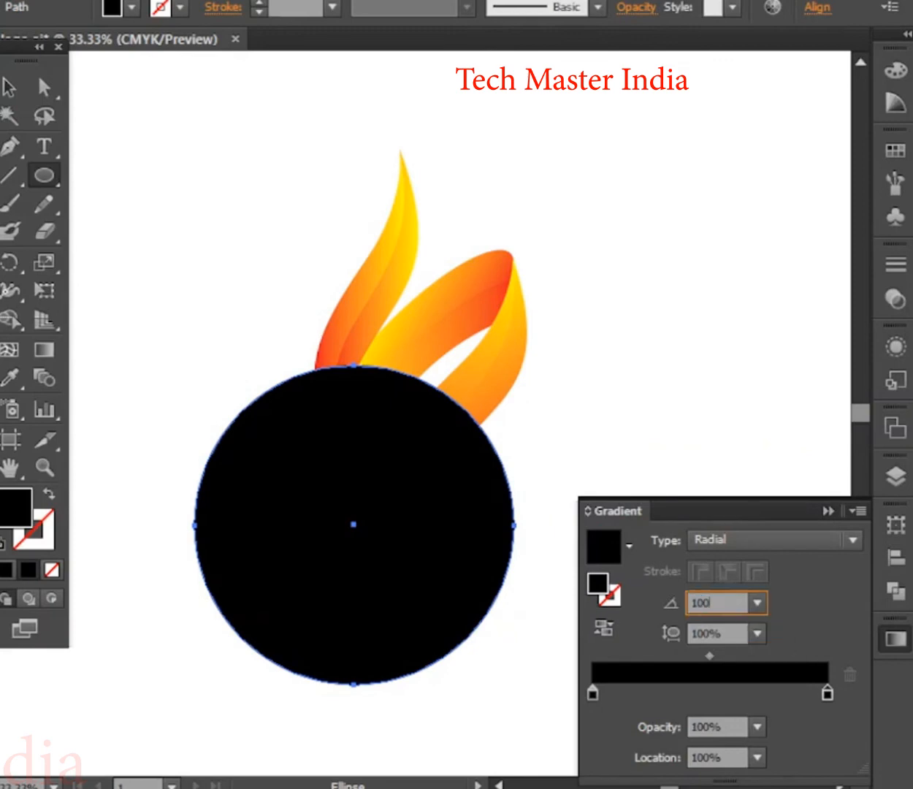
key("Tab")
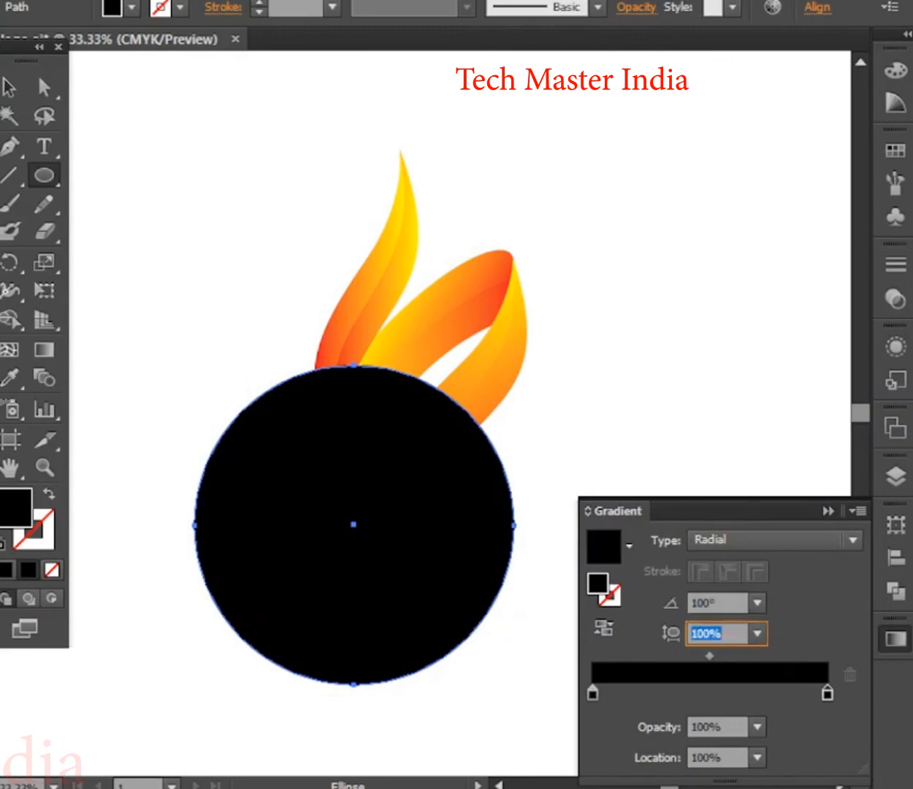
key("shift+Tab")
key("Tab")
Set the outer gradient stop's opacity to 0% so the circle fades to transparent at its edge
key("Tab")
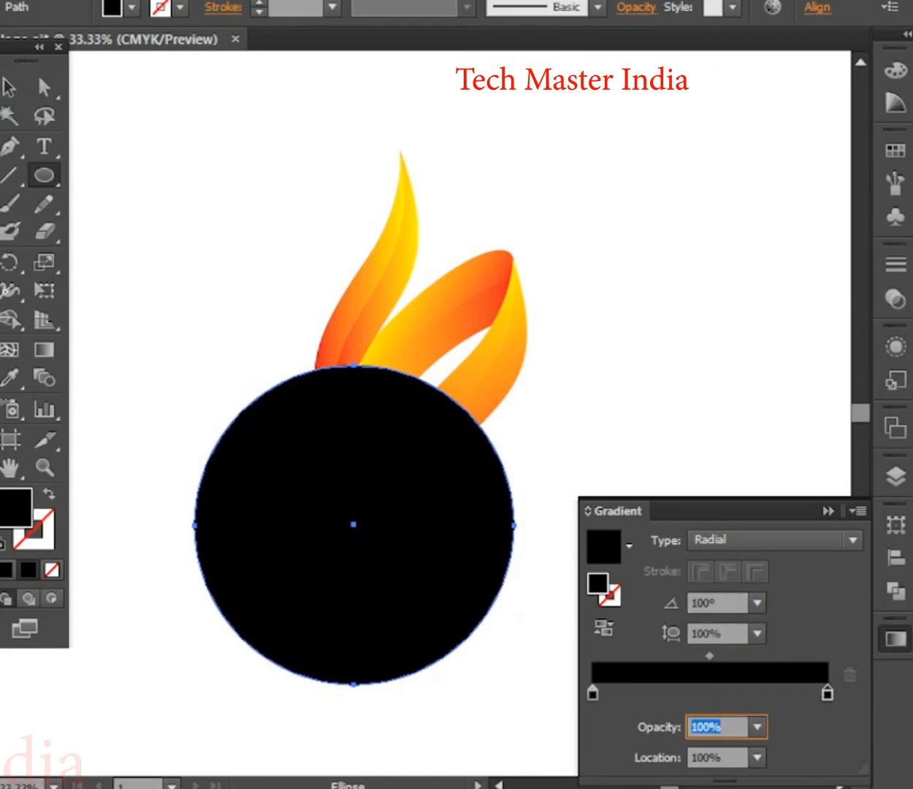
type("0")
key("Tab")
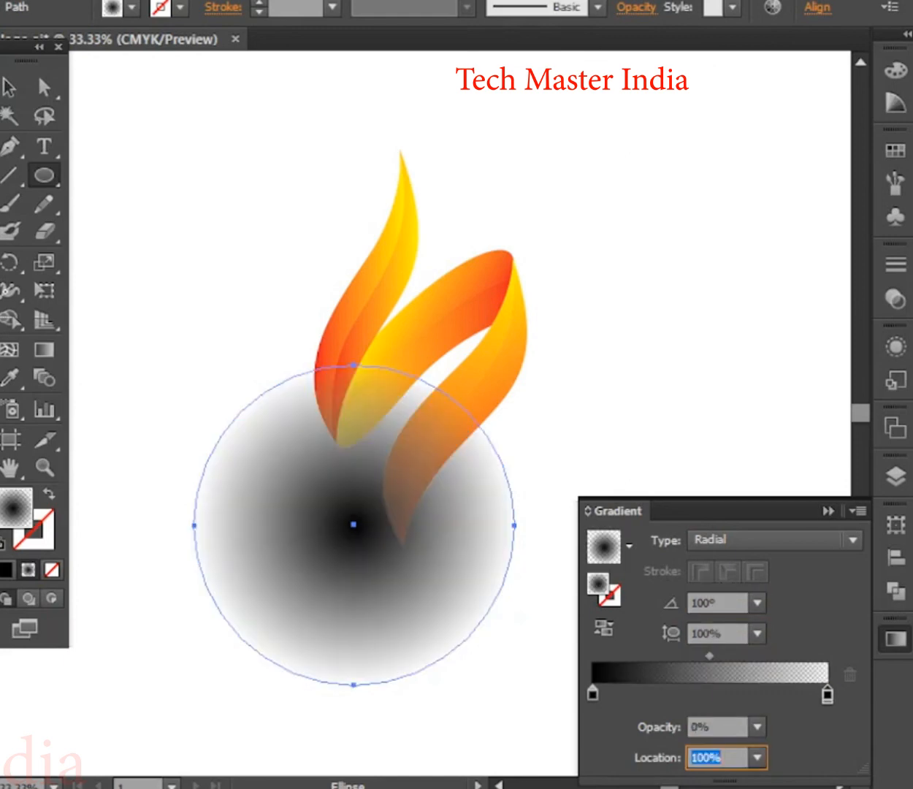
key("Escape")
left_click(621, 490)
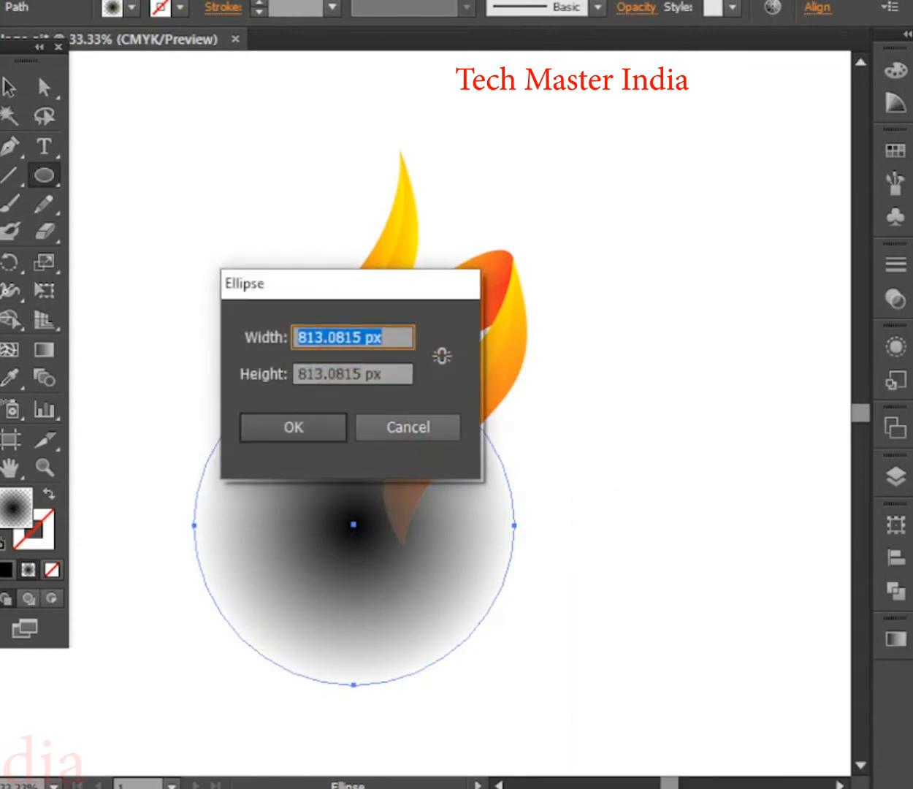
left_click(407, 426)
Flatten the circle into a thin horizontal ellipse and position it just below the flame logo
left_click(9, 88)
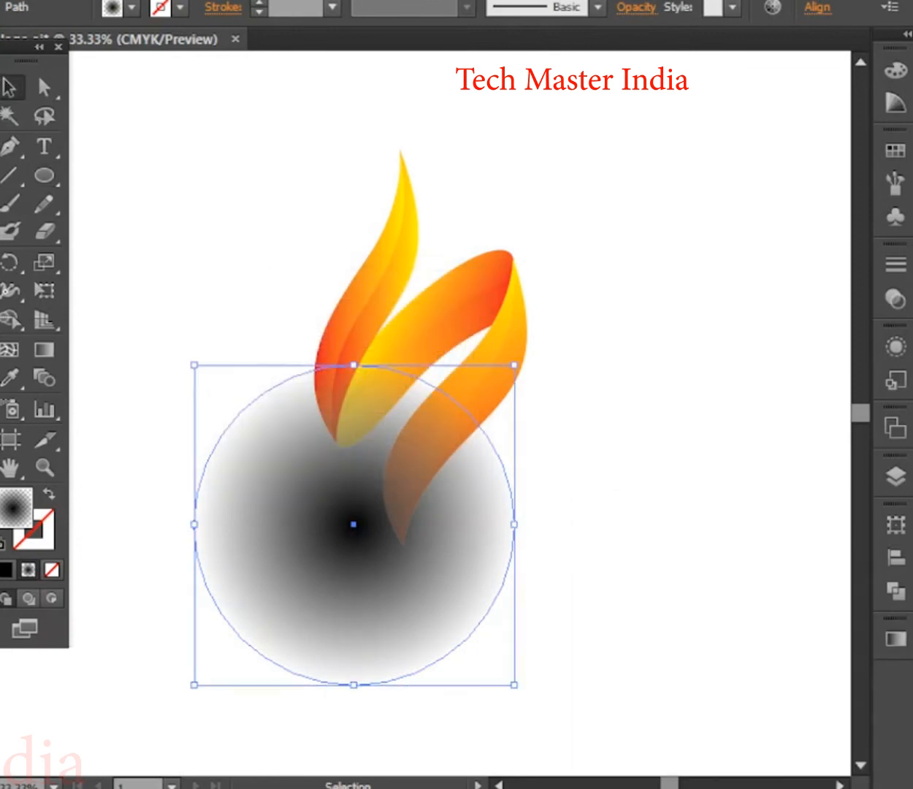
left_click_drag(353, 365, 354, 614)
left_click_drag(354, 661, 362, 601)
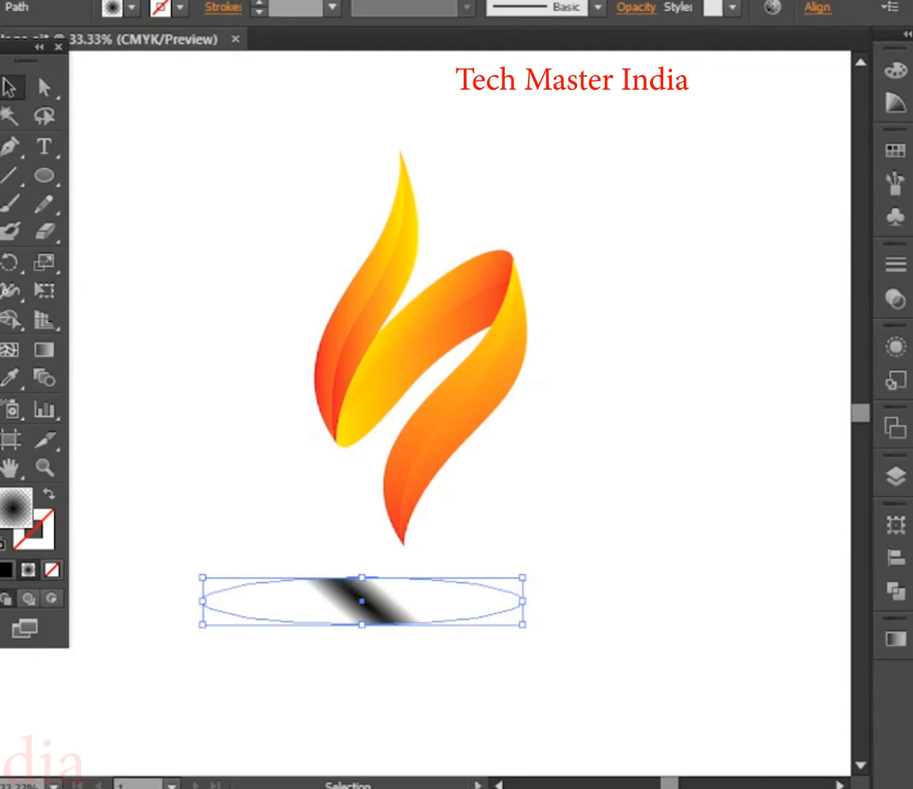
Try aspect ratios of 0.5% and 100% for the flattened ellipse's radial gradient
left_click(896, 639)
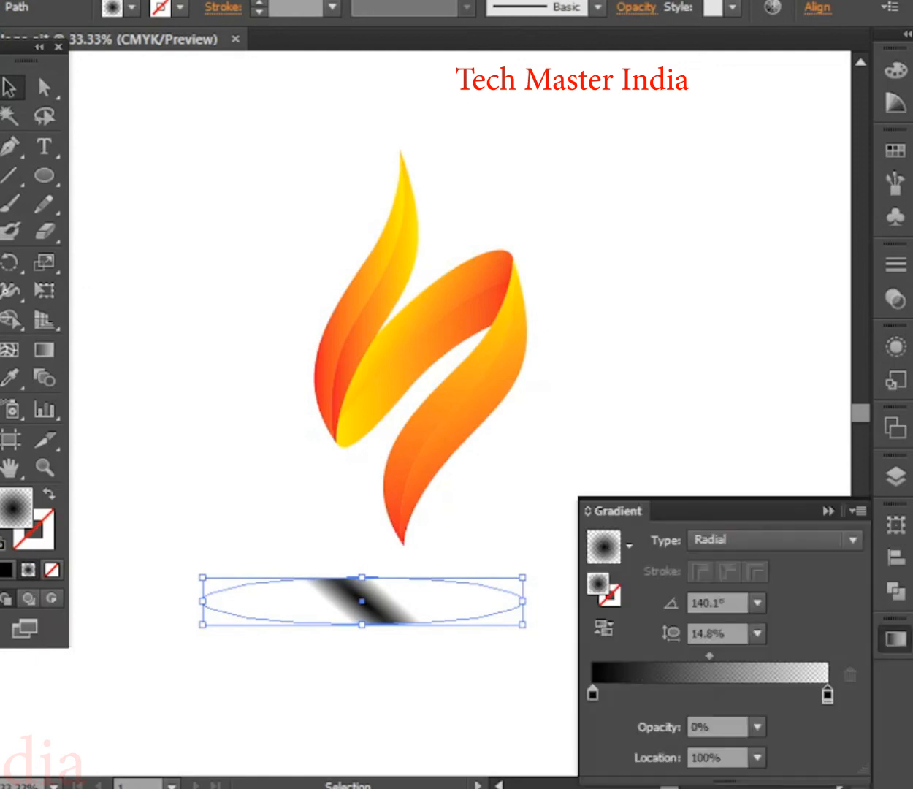
left_click(698, 632)
type("0.5")
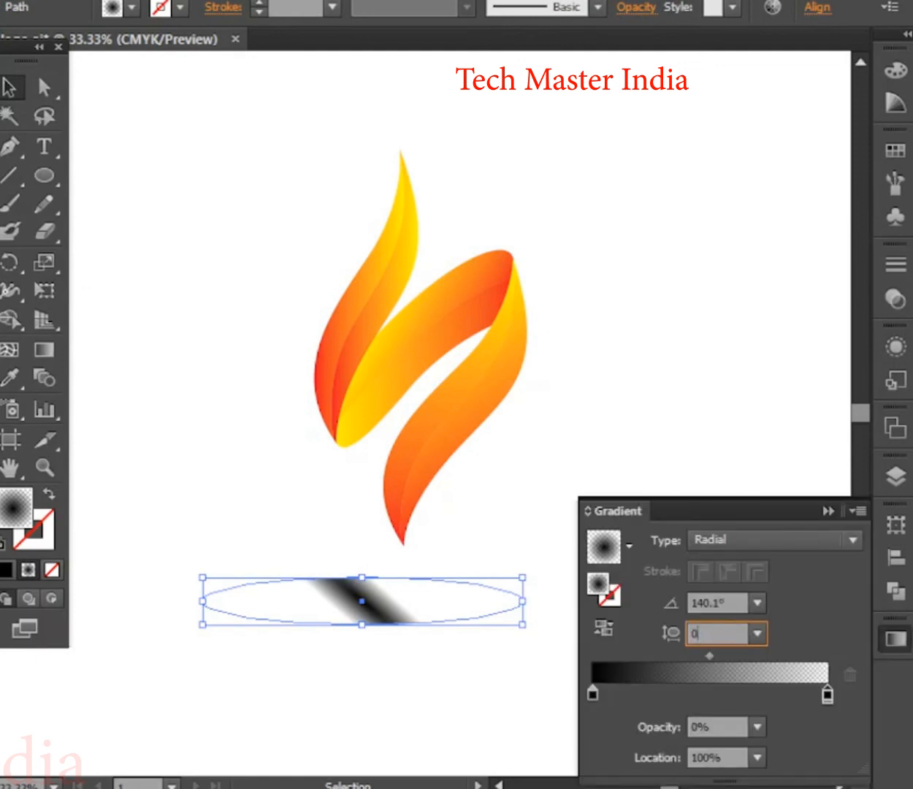
key("Tab")
left_click(722, 634)
type("100")
key("Tab")
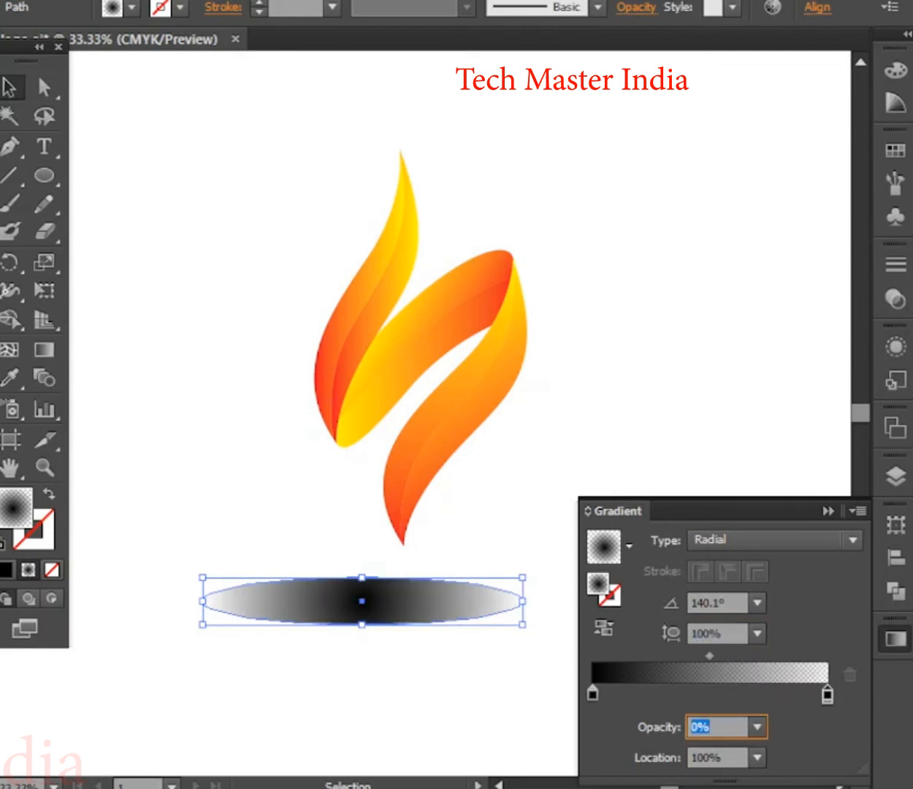
Set the ellipse's gradient angle to 0° and its aspect ratio to 15%, after trying 20%
left_click(708, 603)
type("0")
key("Tab")
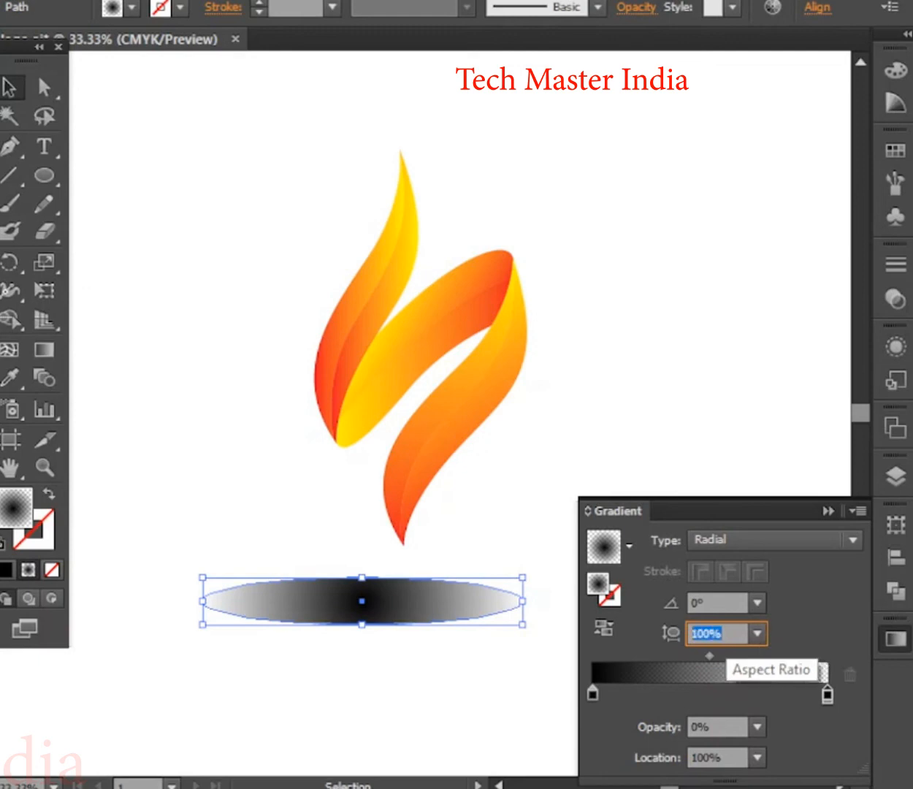
type("20")
key("Tab")
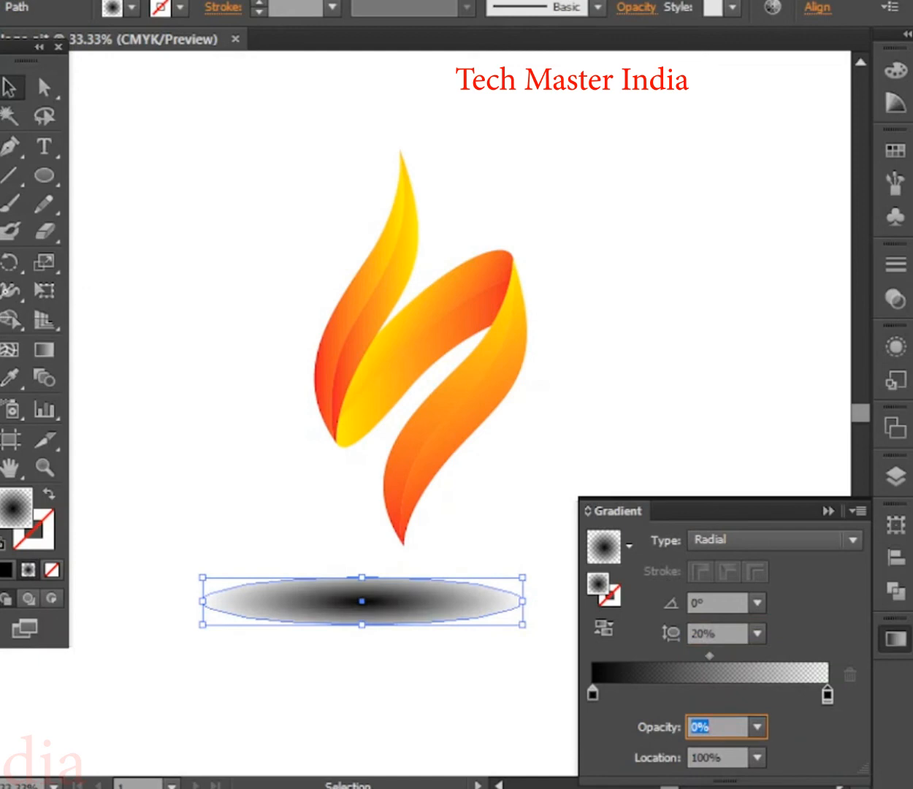
left_click_drag(732, 633, 614, 608)
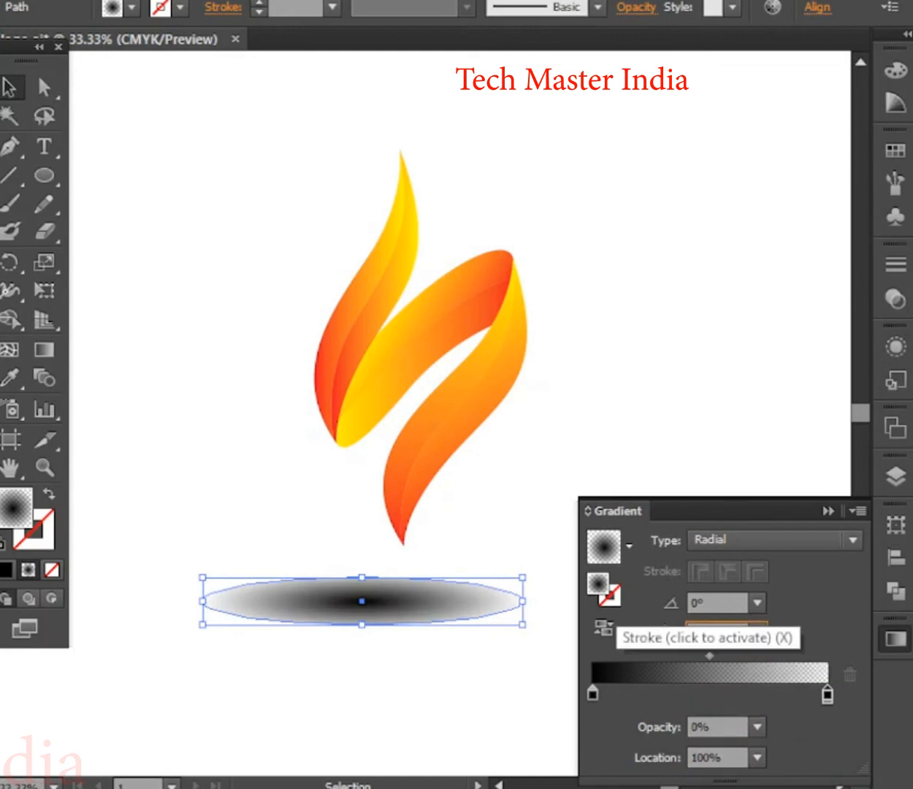
type("15")
key("Tab")
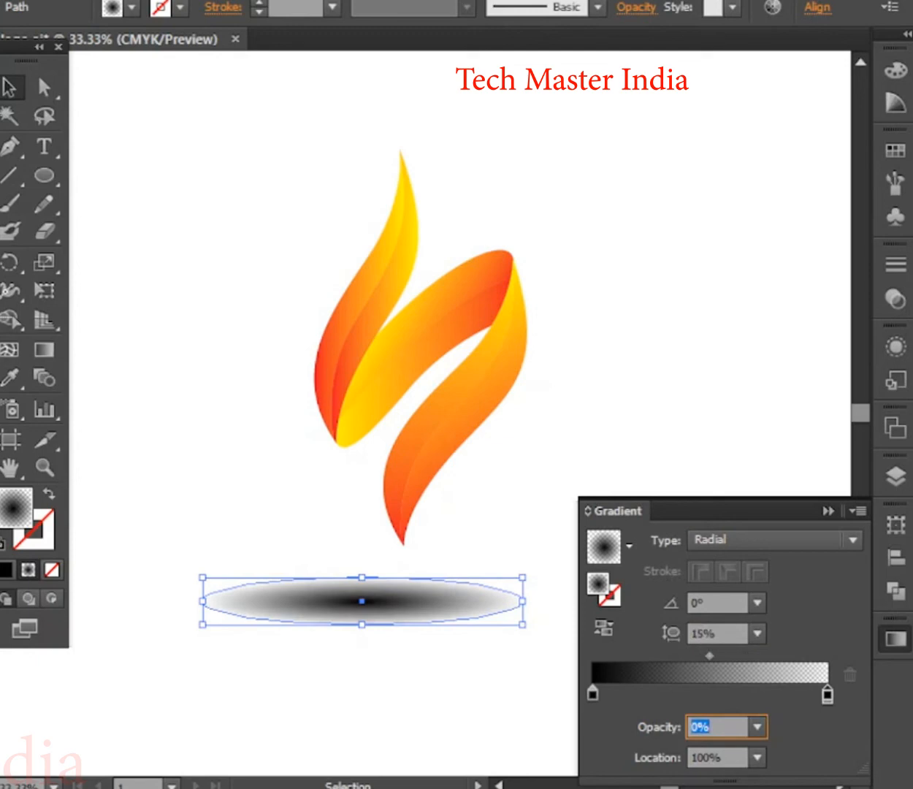
Lower the opacity of the gradient's inner black stop to 40%, after trying 5% and 20%
left_click(593, 693)
left_click(716, 727)
type("5")
key("Tab")
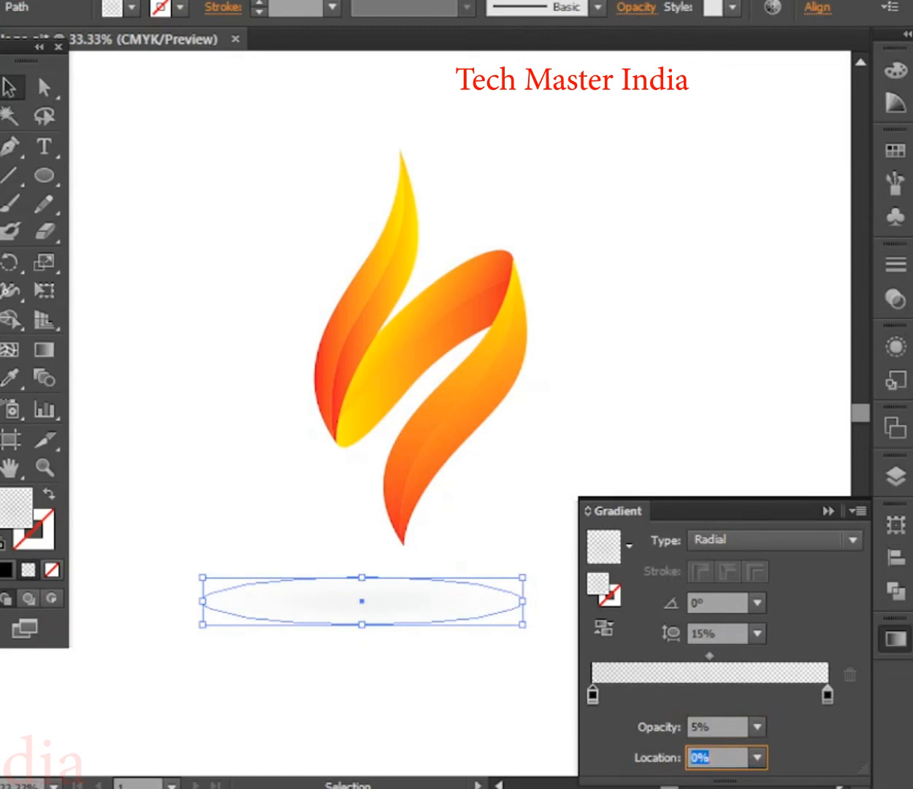
left_click(713, 727)
type("20")
key("Tab")
key("shift+Tab")
type("40")
key("Tab")
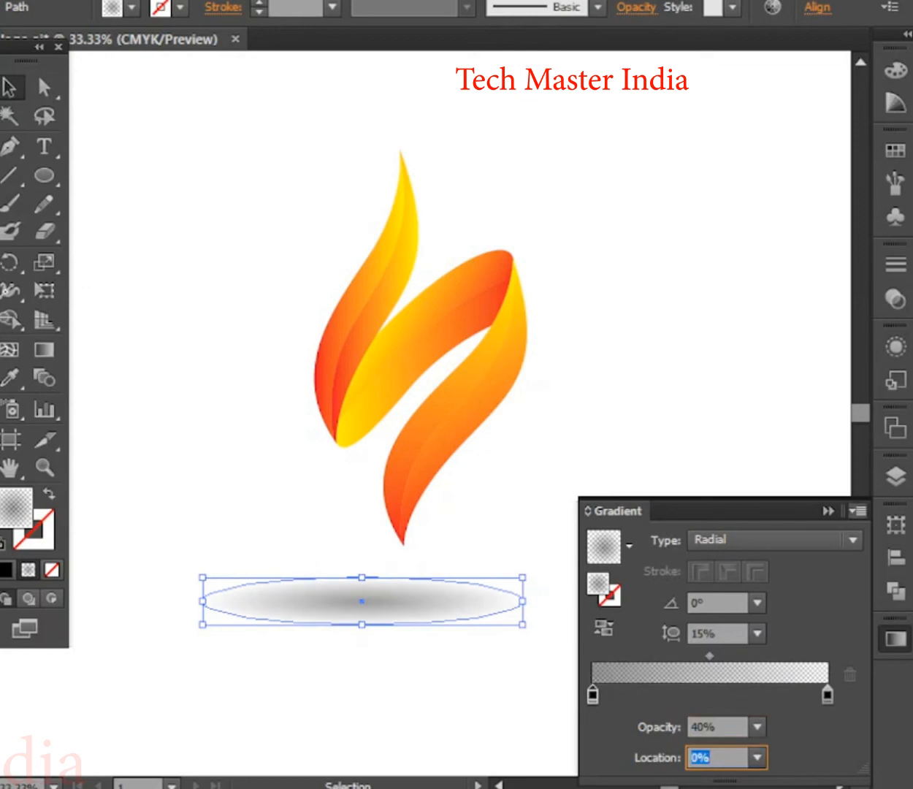
left_click(829, 511)
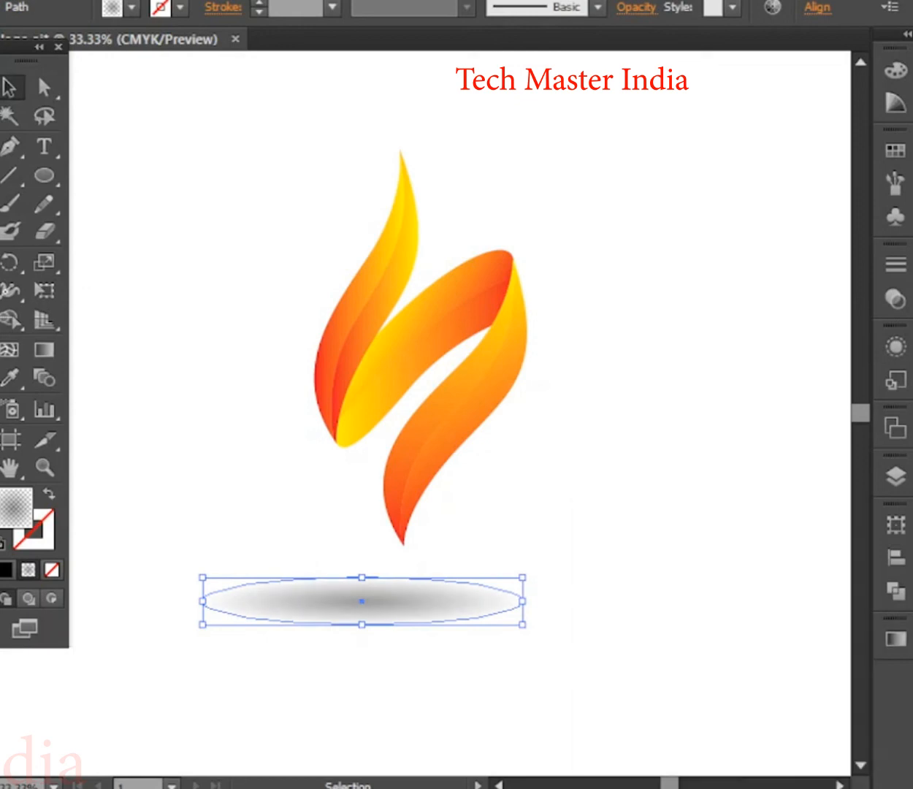
Center the shadow ellipse directly beneath the flame's lower tip and set its inner gradient stop's opacity to 30%
left_click(292, 522)
left_click_drag(362, 602, 400, 577)
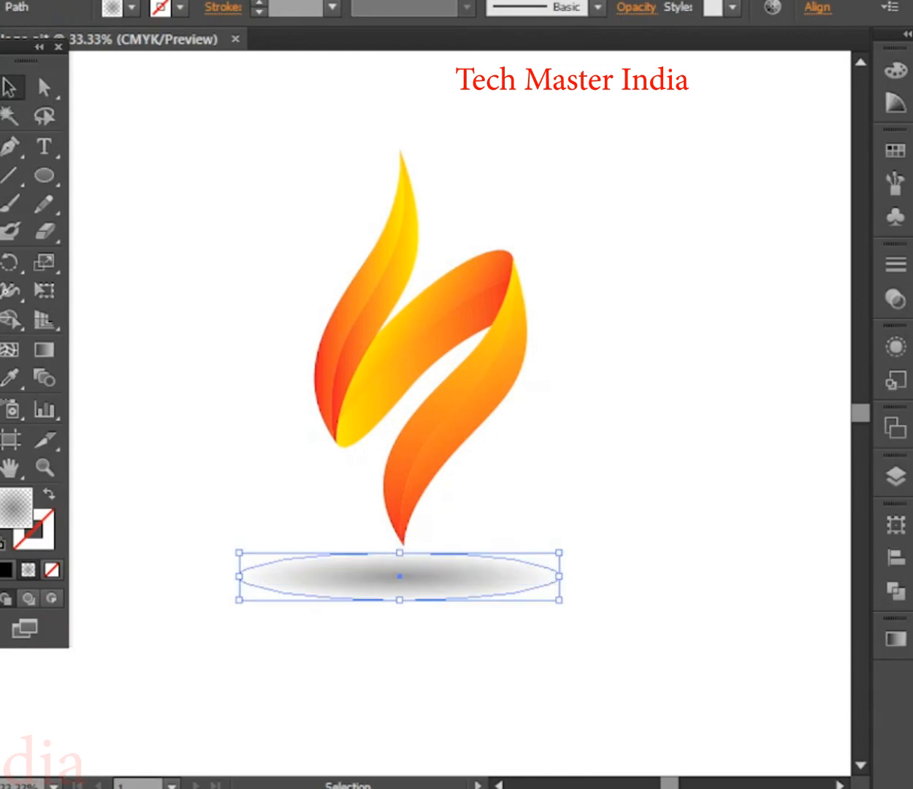
left_click(895, 638)
left_click(715, 726)
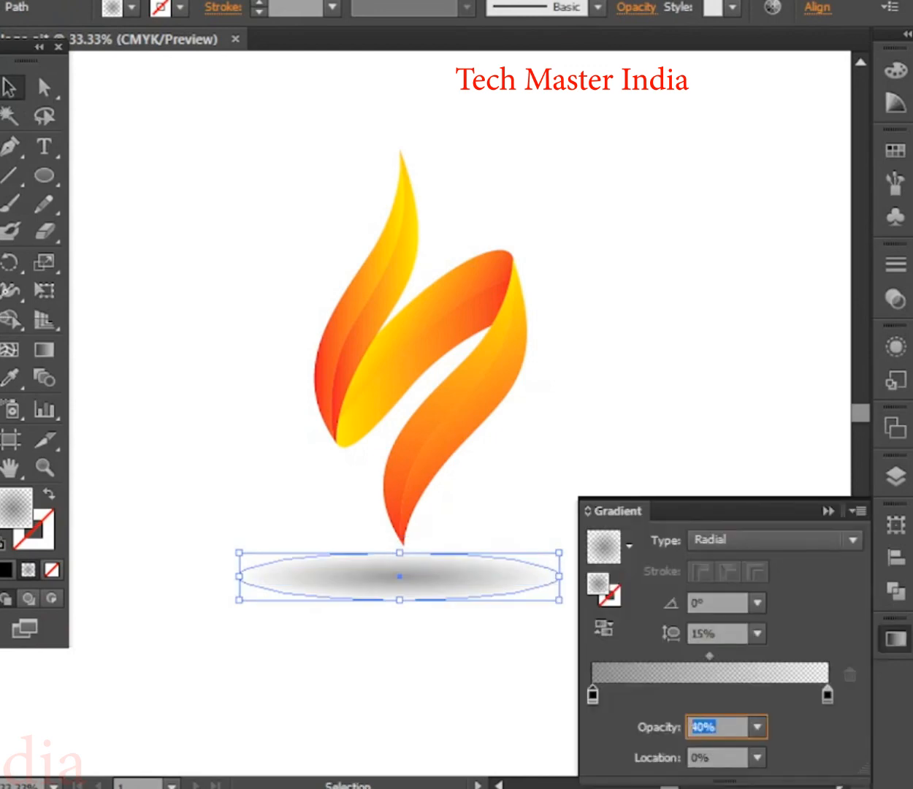
type("30")
key("Tab")
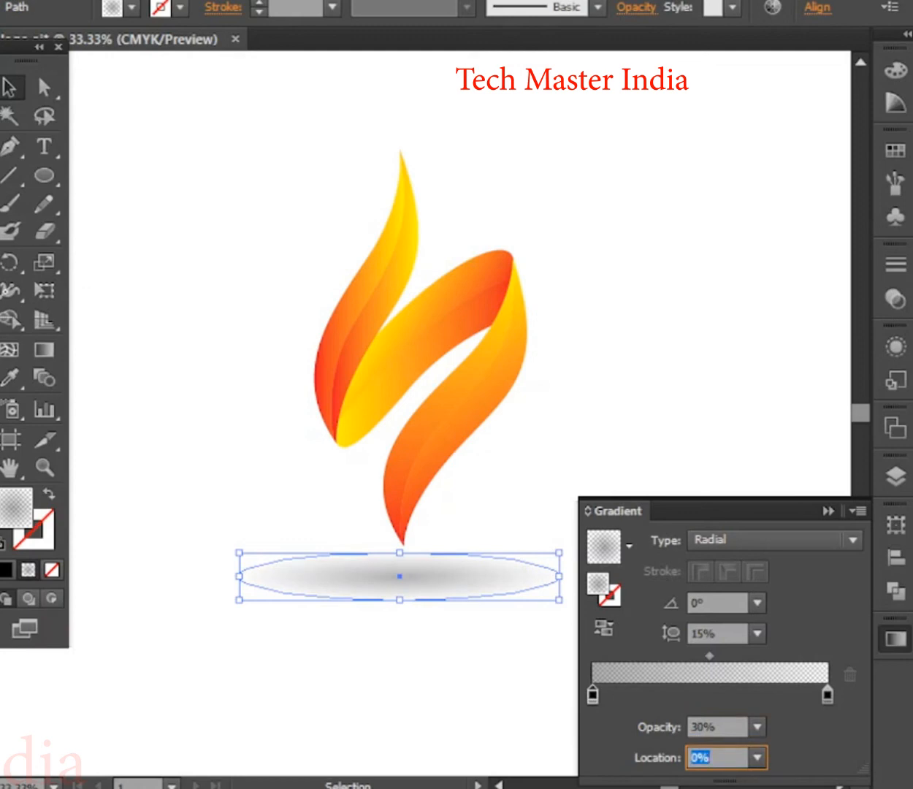
Deselect the shadow ellipse, close the gradient settings and save the logo file
left_click(9, 87)
left_click(675, 409)
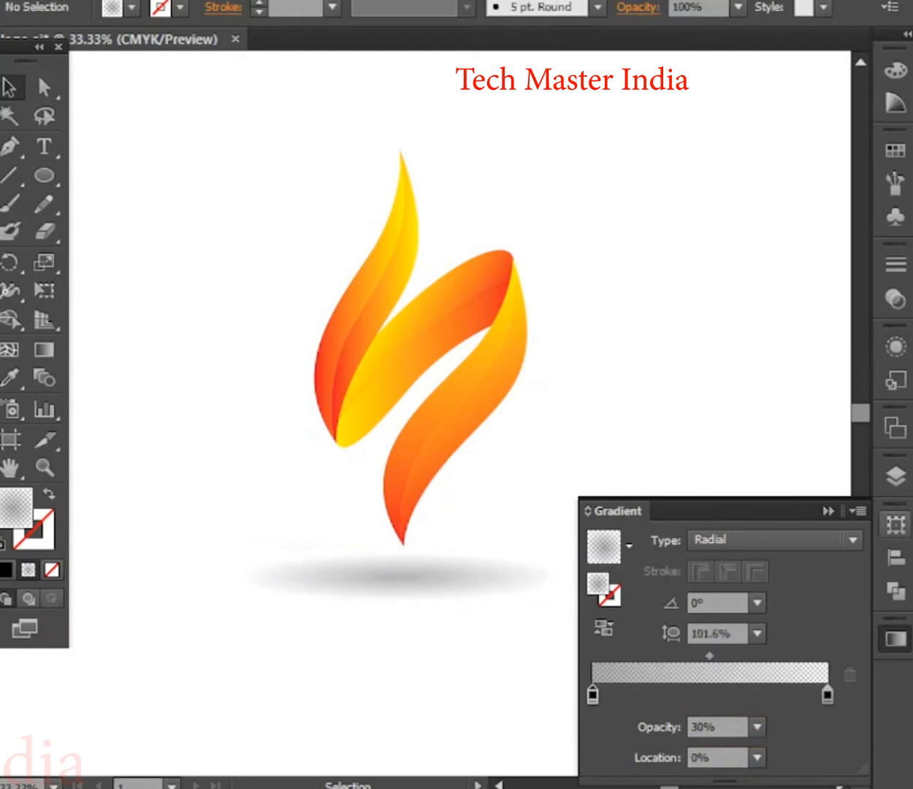
left_click(829, 512)
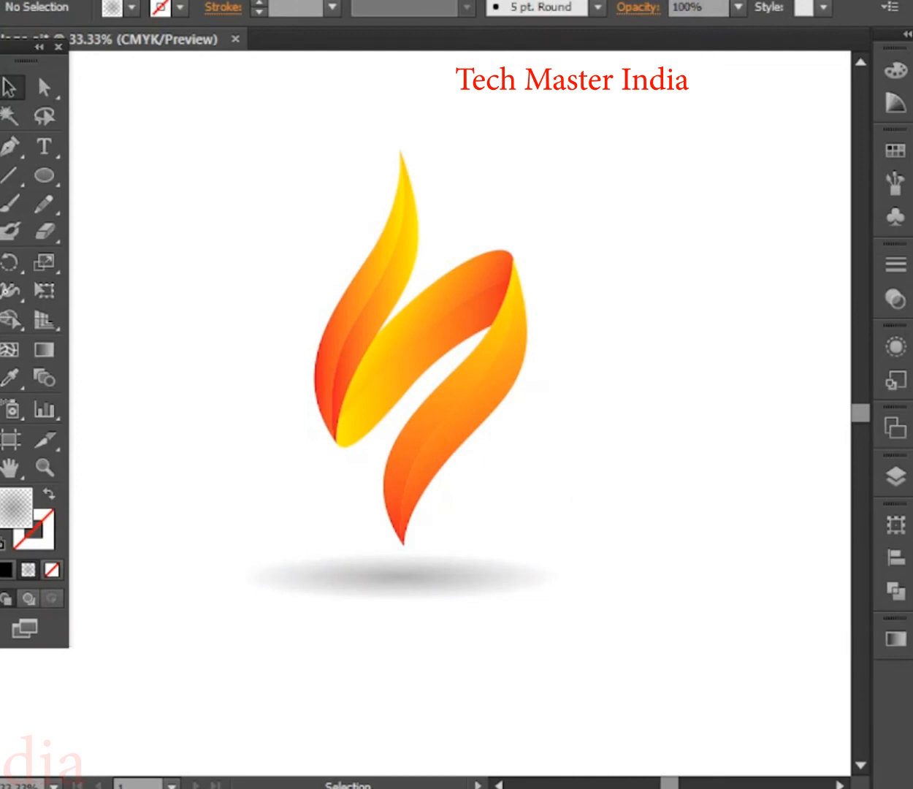
key("ctrl+s")
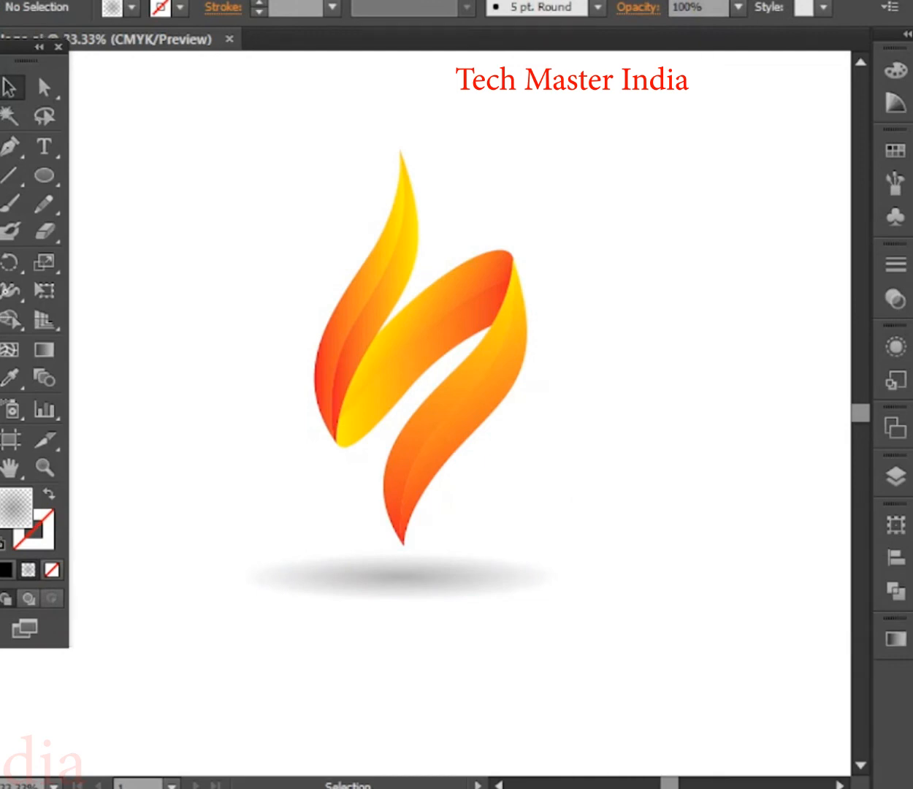